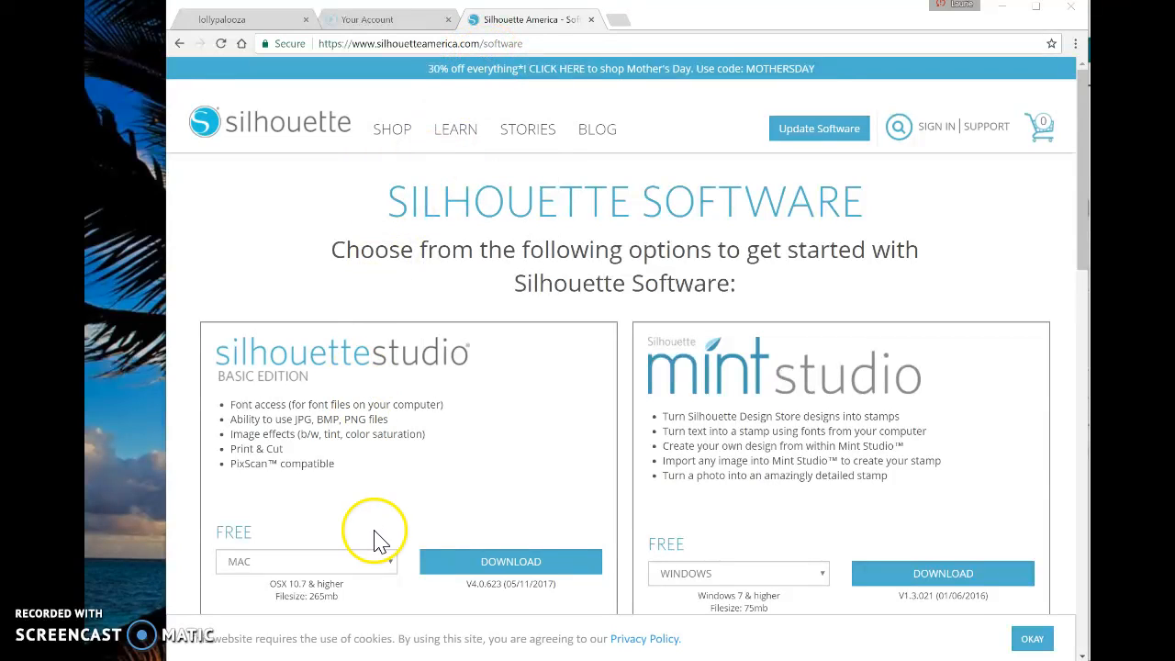
Show the operating system choices for the Silhouette Studio Basic Edition download
{"action": "left_click", "coordinate": [385, 566]}
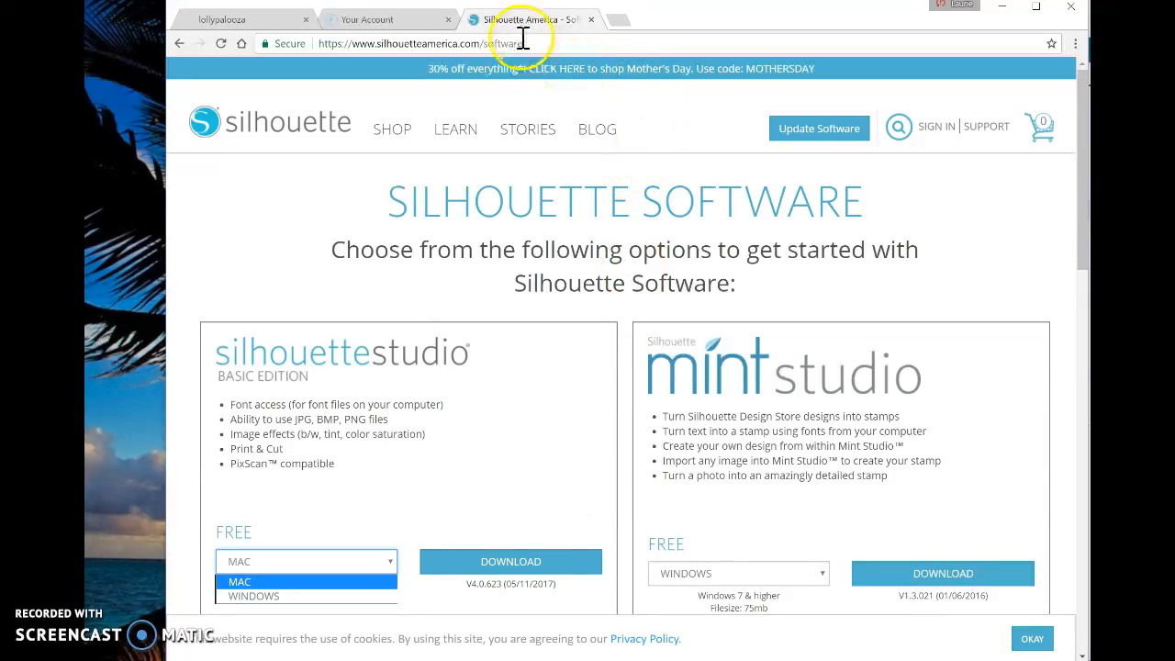
Open the Bunny Freebie post on the Lolly Palooza blog and follow its bunny image to the Dropbox files
{"action": "left_click", "coordinate": [283, 26]}
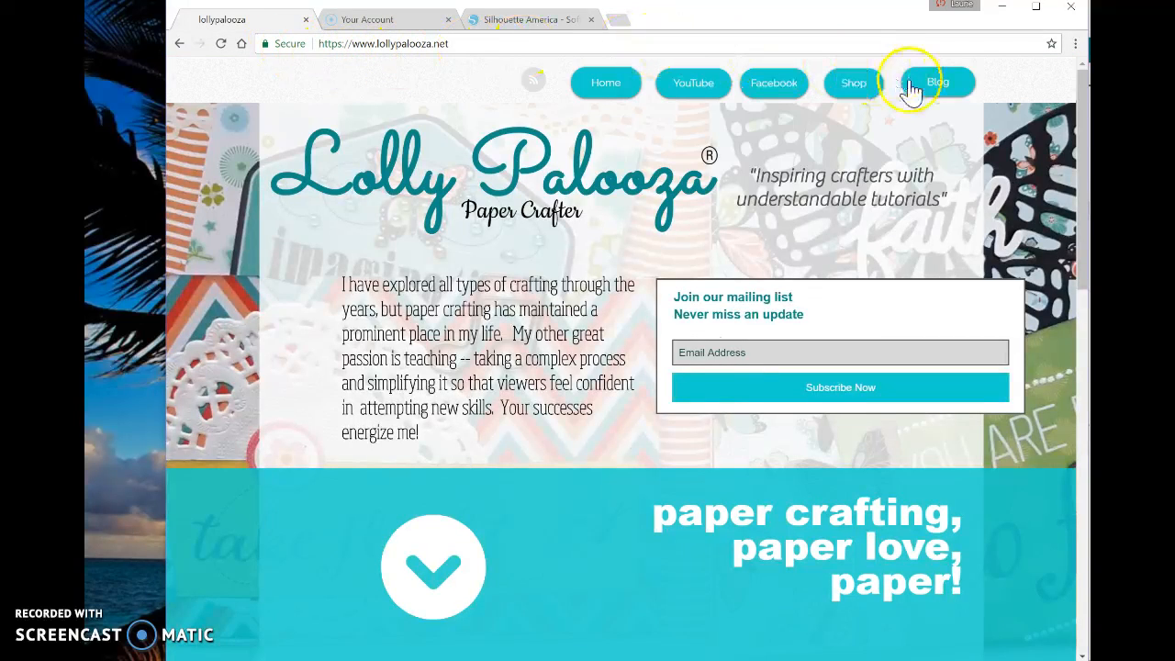
{"action": "left_click", "coordinate": [938, 84]}
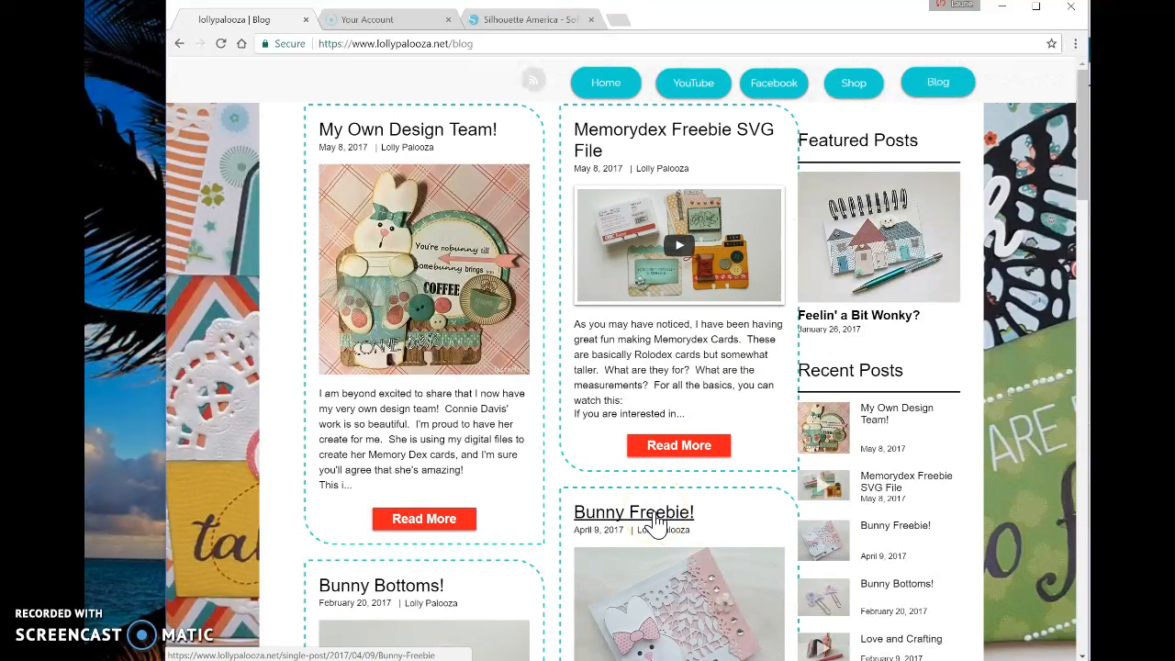
{"action": "left_click", "coordinate": [654, 519]}
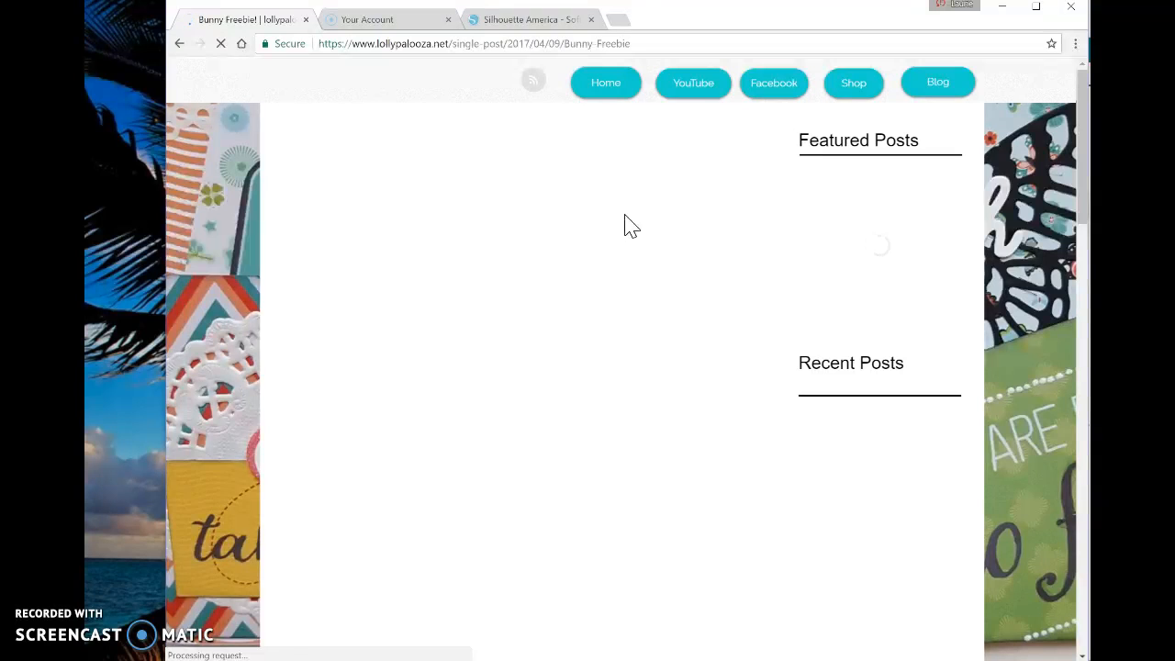
{"action": "scroll", "coordinate": [620, 225], "scroll_direction": "down", "scroll_amount": 2}
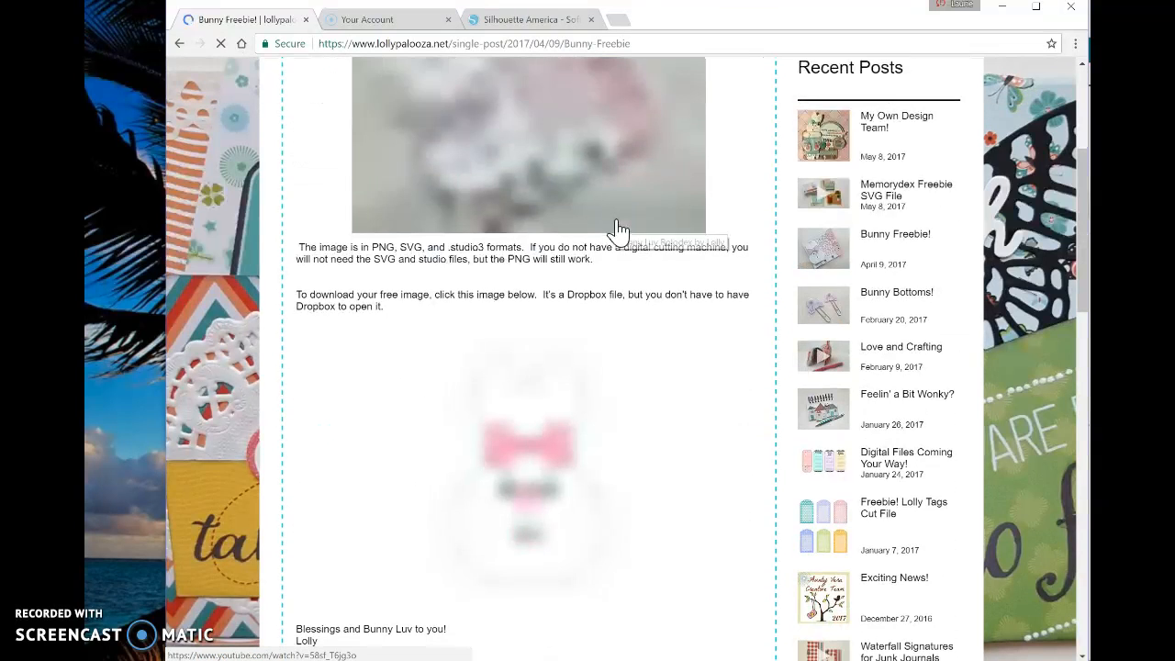
{"action": "scroll", "coordinate": [620, 229], "scroll_direction": "down", "scroll_amount": 1}
{"action": "left_click", "coordinate": [632, 229]}
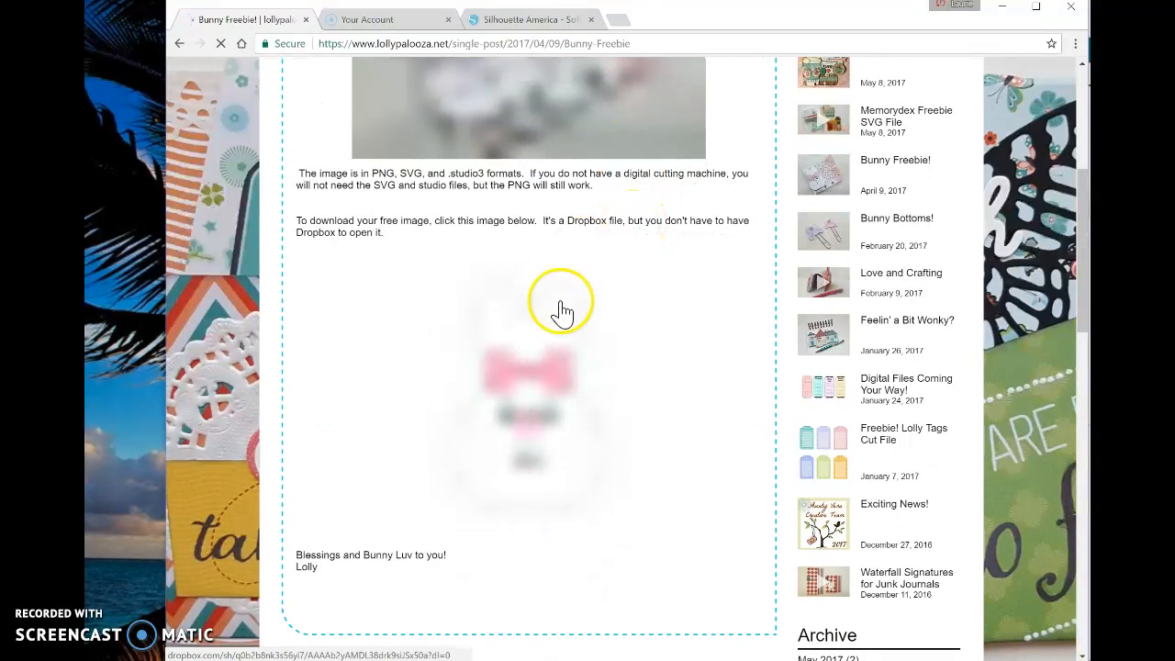
{"action": "left_click", "coordinate": [551, 390]}
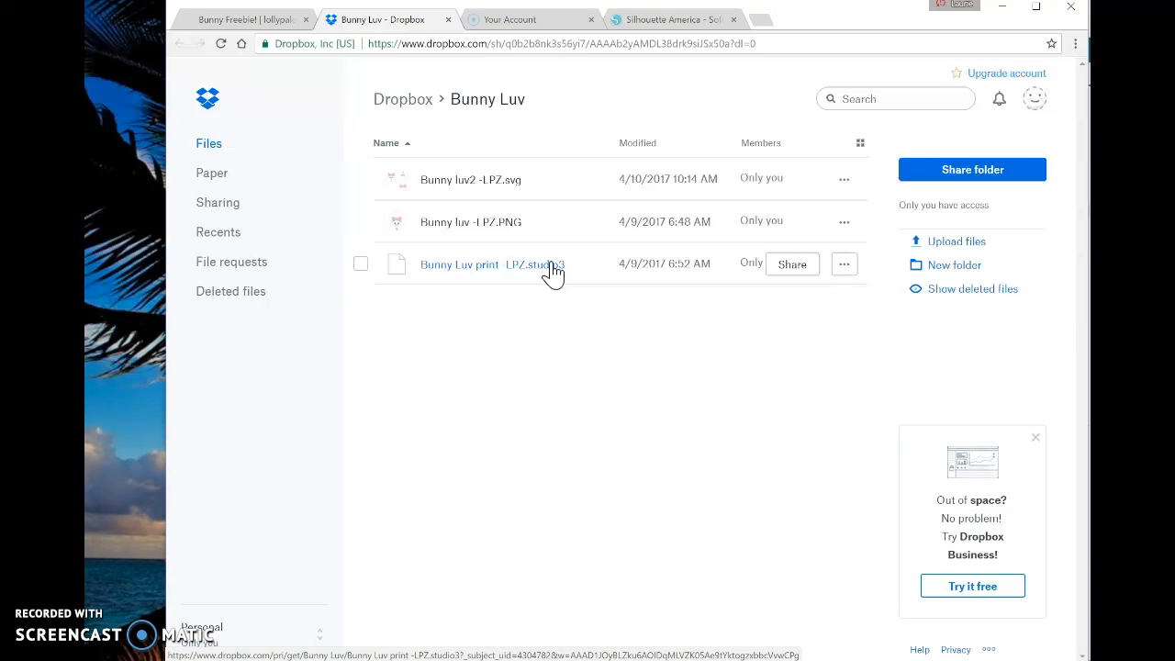
Download Bunny Luv print -LPZ.studio3 from the Dropbox folder and open it in Silhouette Studio
{"action": "left_click", "coordinate": [845, 268]}
{"action": "left_click", "coordinate": [816, 311]}
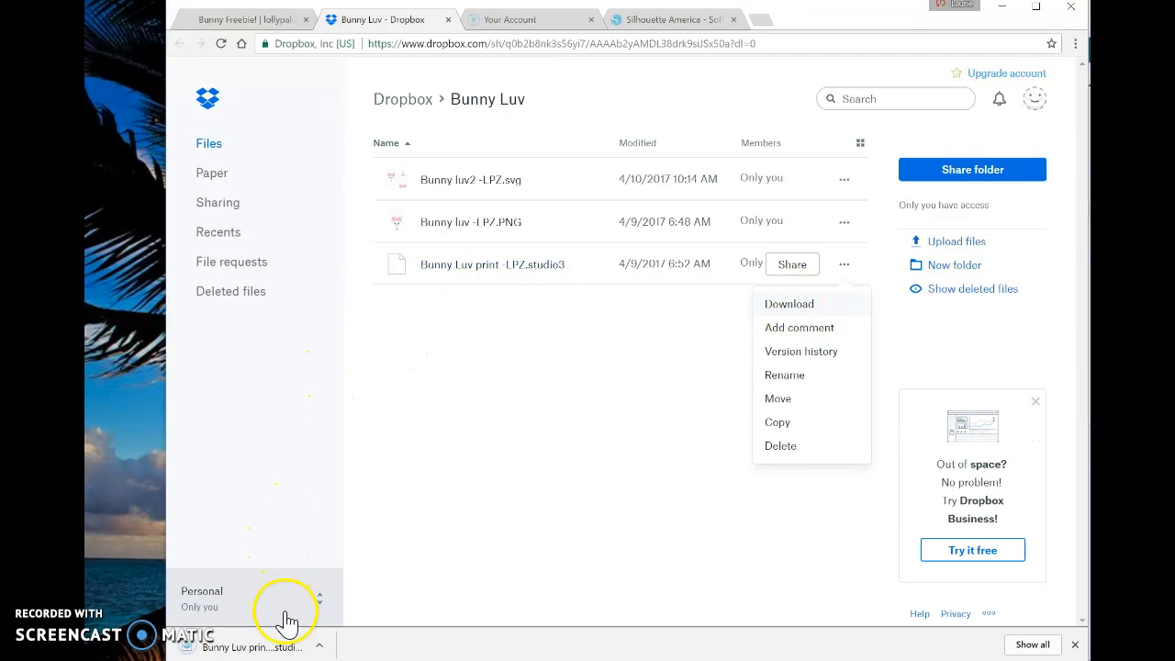
{"action": "left_click", "coordinate": [271, 648]}
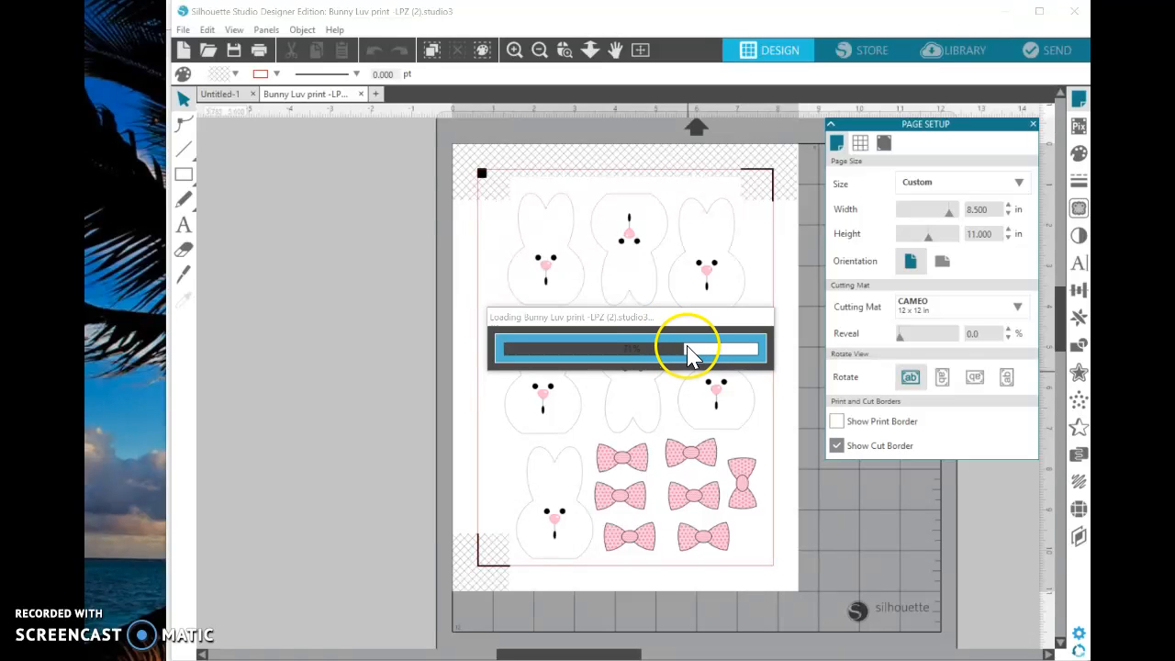
{"action": "left_click", "coordinate": [635, 372]}
{"action": "left_click", "coordinate": [429, 151]}
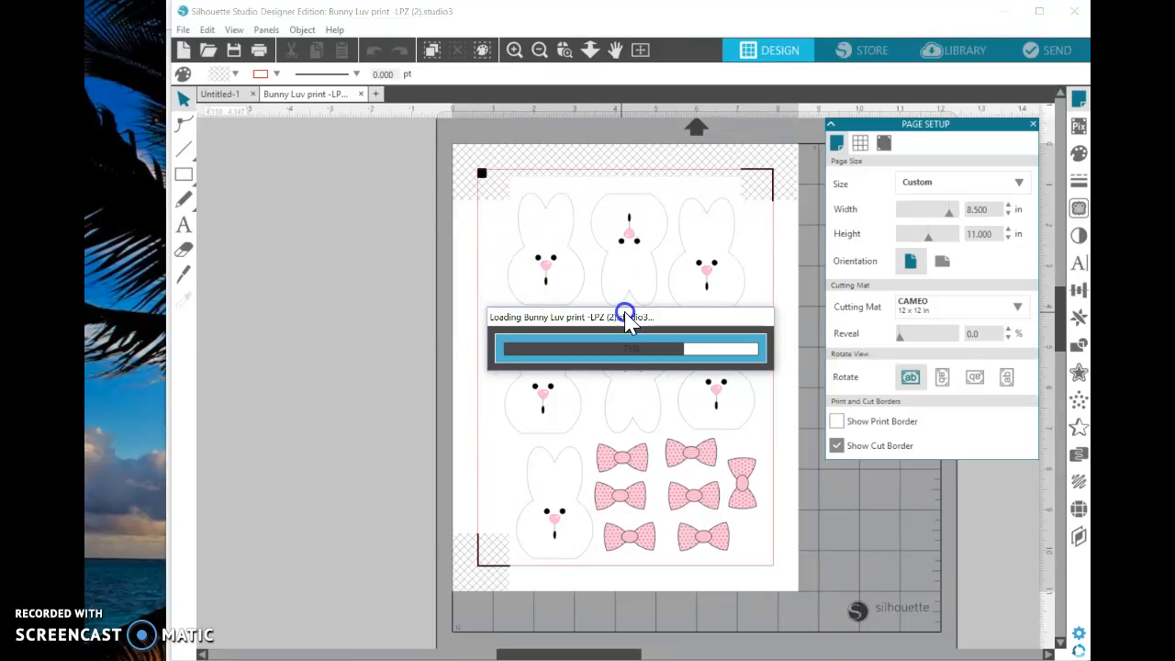
{"action": "left_click", "coordinate": [187, 48]}
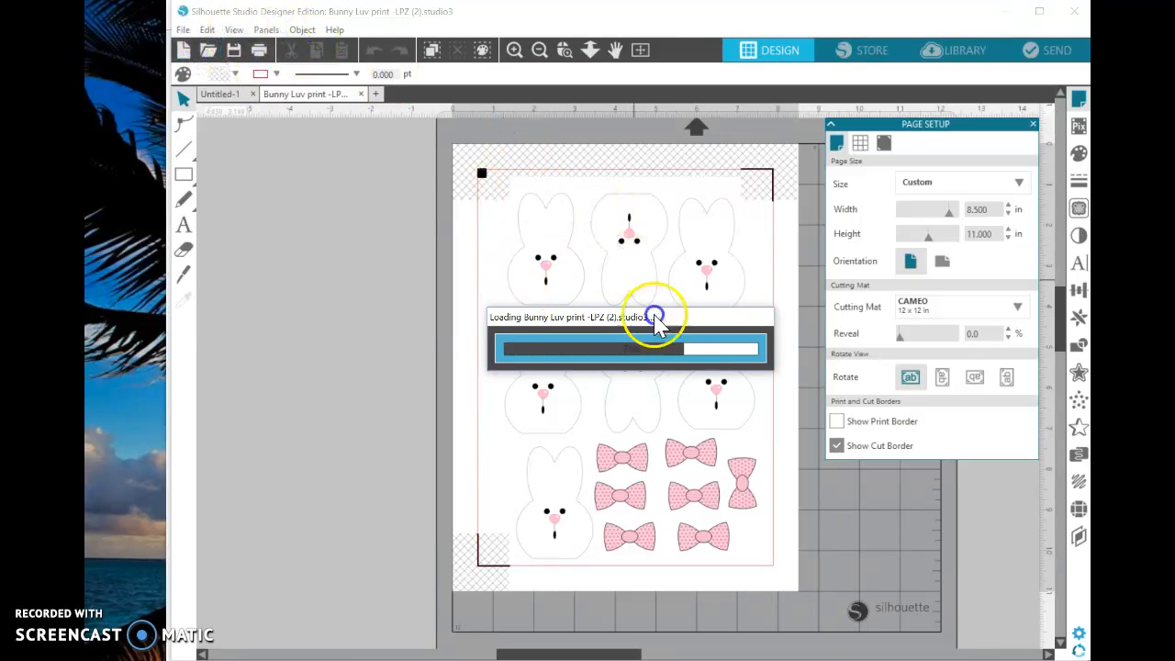
{"action": "left_click", "coordinate": [184, 33]}
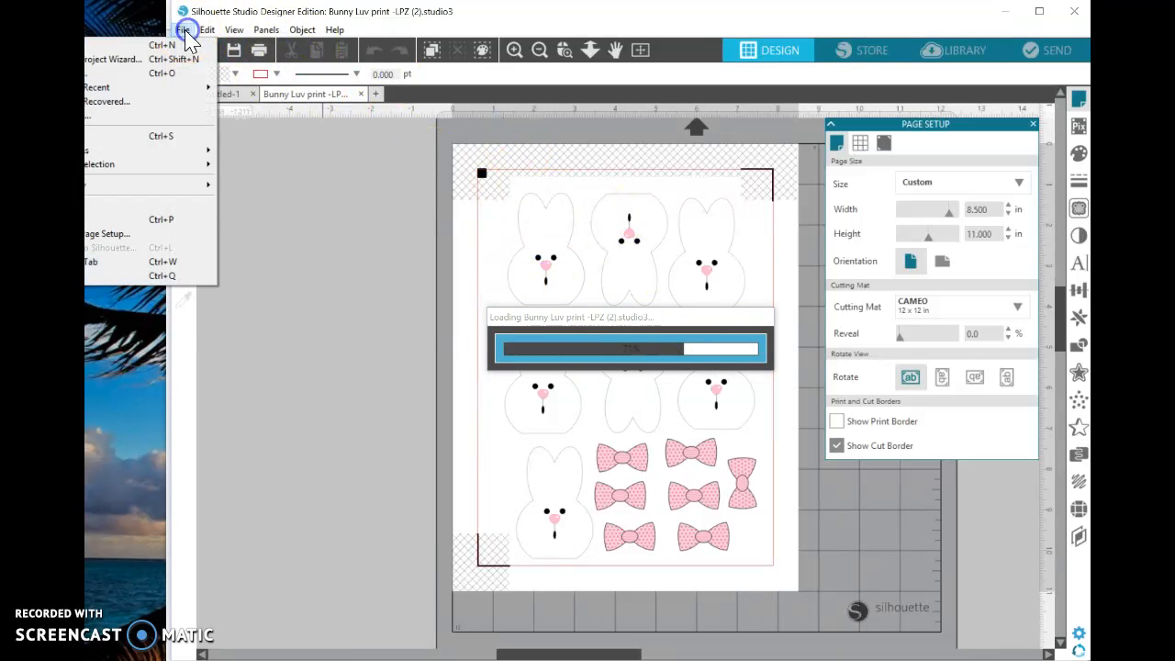
{"action": "left_click", "coordinate": [92, 356]}
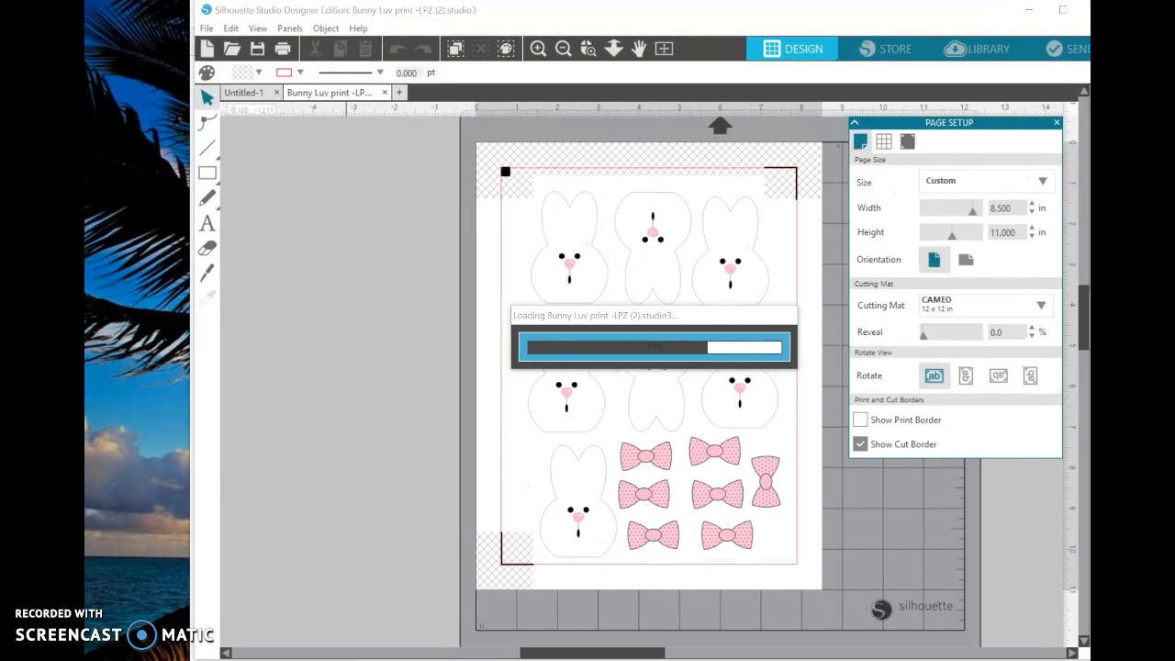
Open the Save to Library dialog for the bunny design and cancel it
{"action": "left_click", "coordinate": [215, 28]}
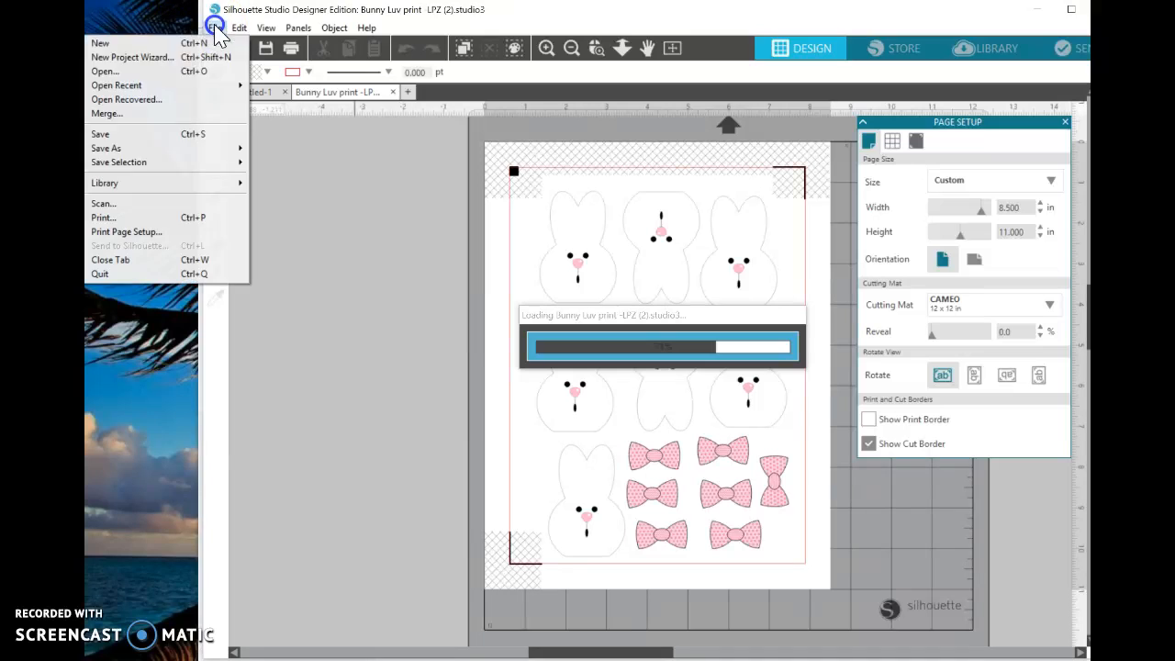
{"action": "mouse_move", "coordinate": [129, 152]}
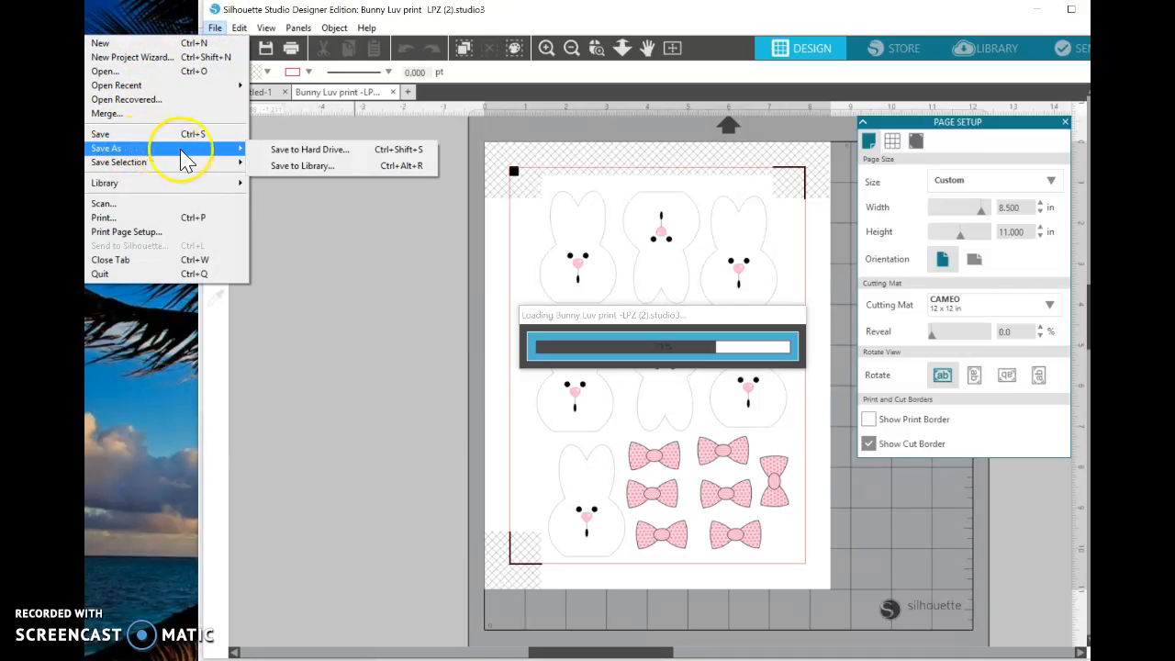
{"action": "left_click", "coordinate": [286, 168]}
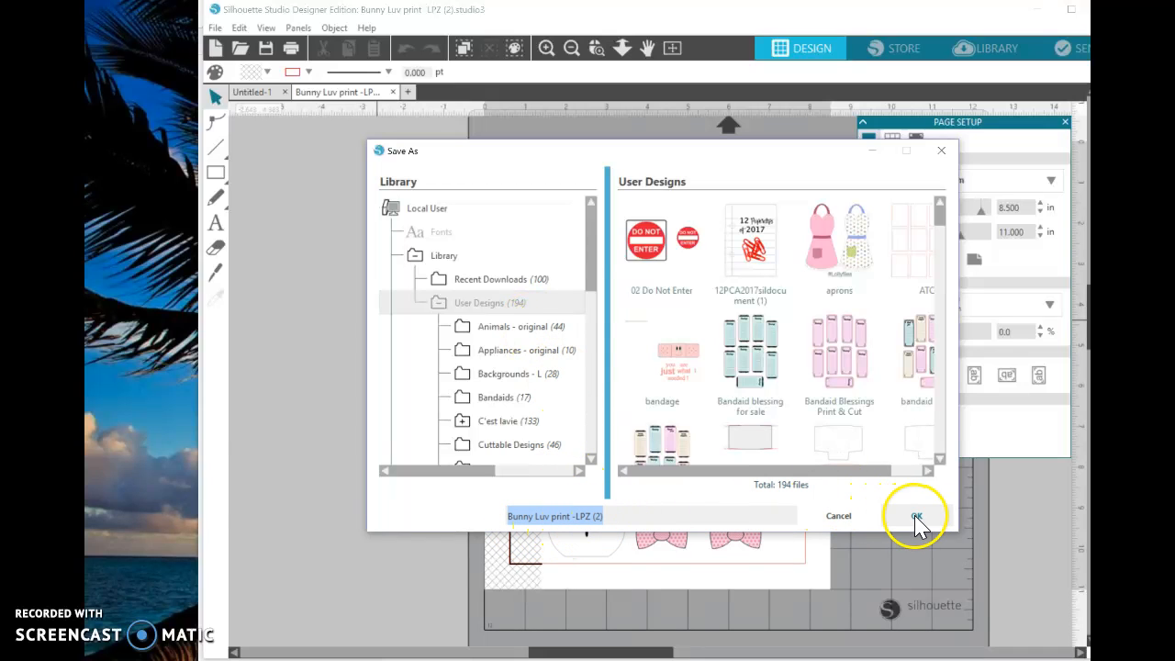
{"action": "left_click", "coordinate": [863, 520]}
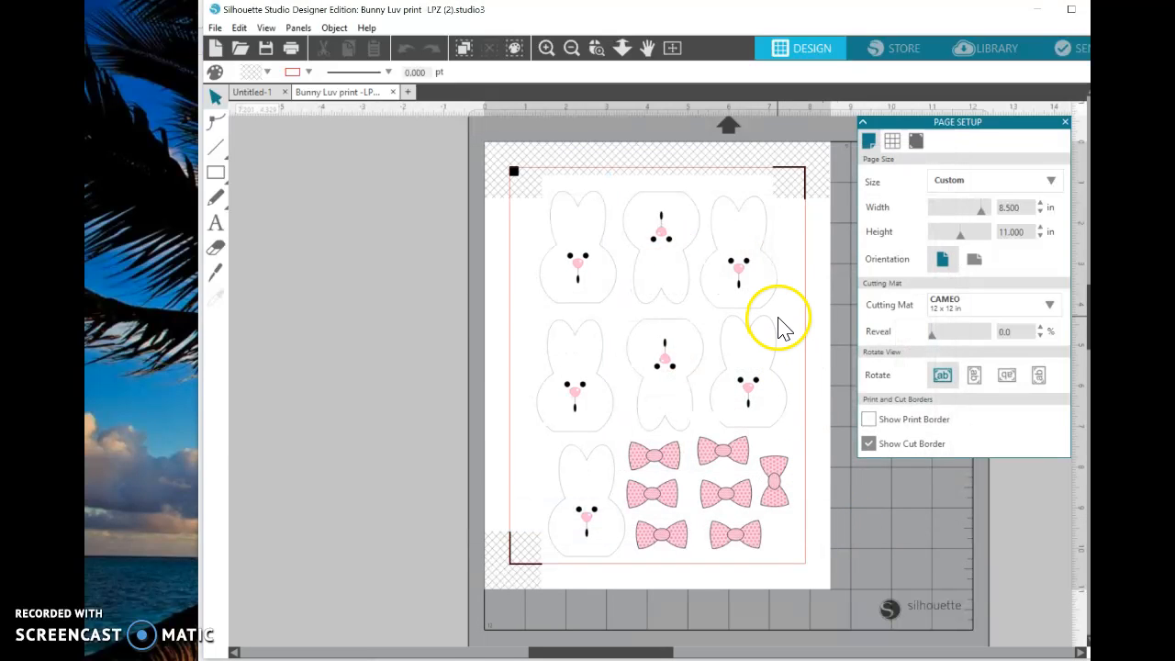
Set the page's registration marks style to Off and close the page setup
{"action": "left_click", "coordinate": [1064, 125]}
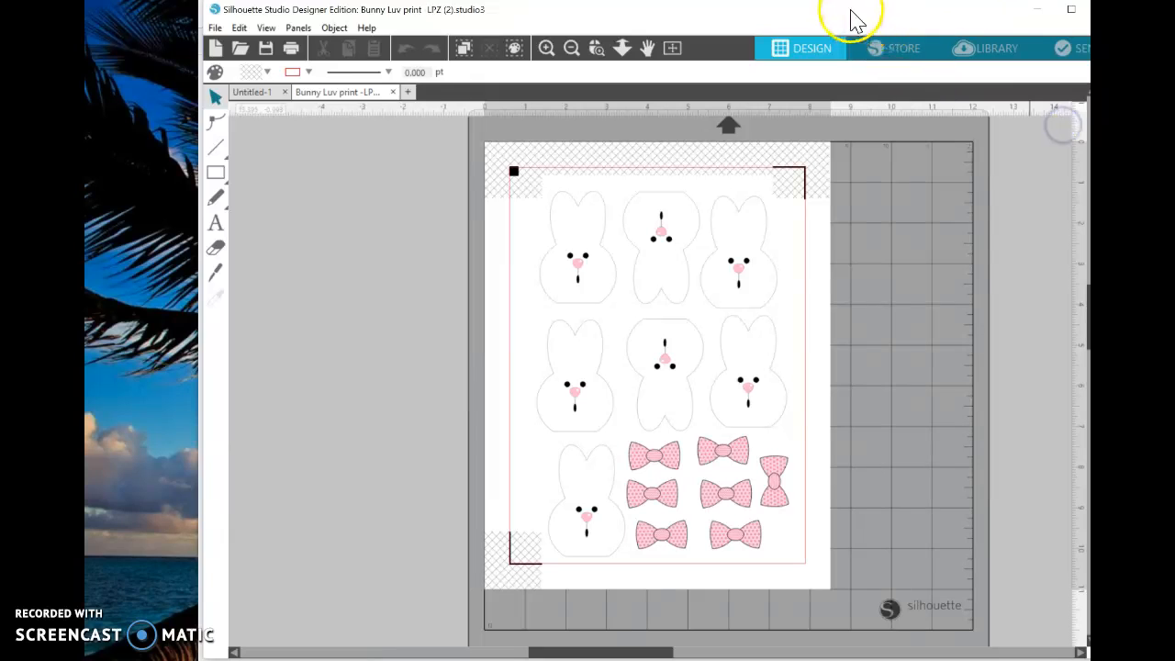
{"action": "left_click_drag", "start_coordinate": [849, 19], "coordinate": [817, 17]}
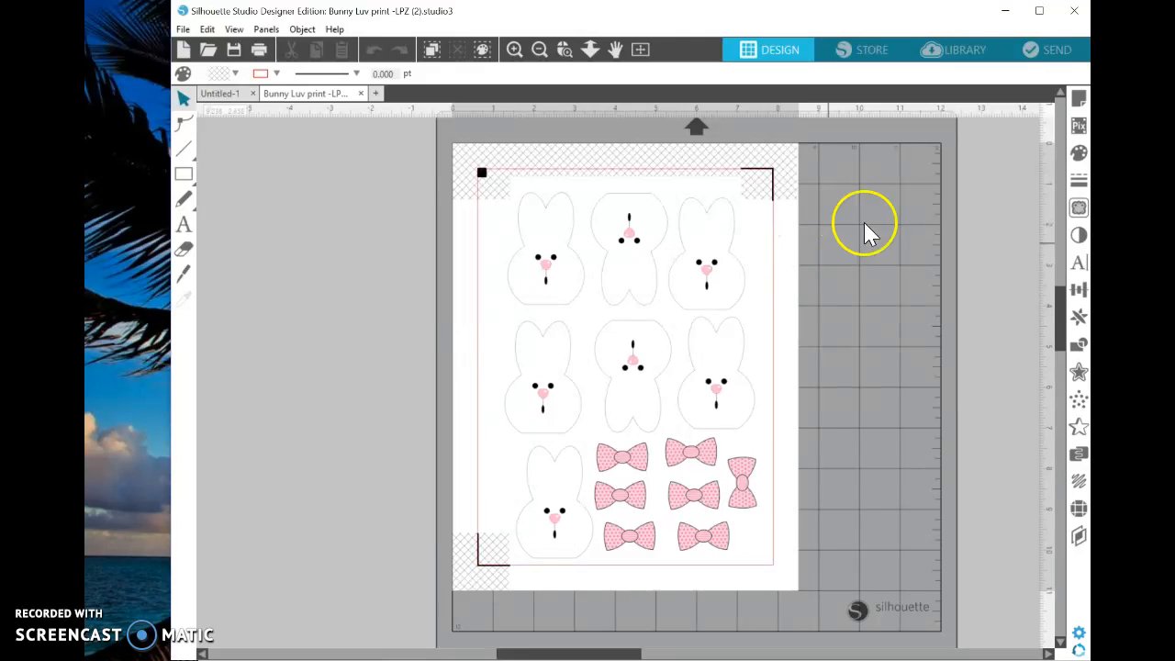
{"action": "left_click", "coordinate": [1080, 103]}
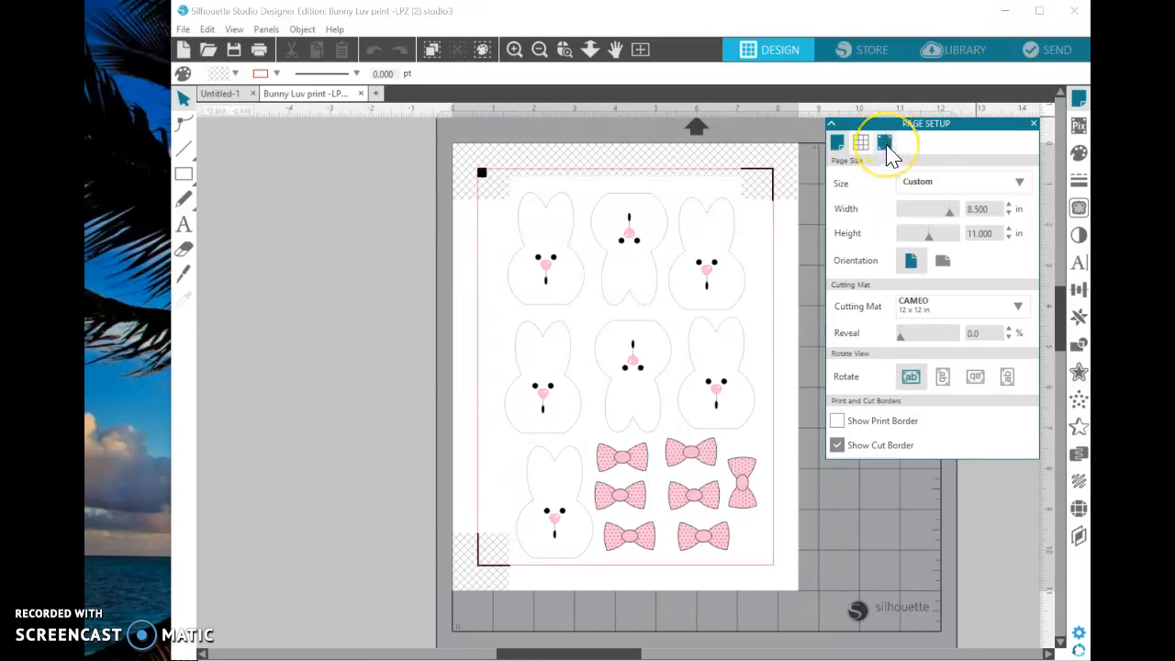
{"action": "left_click", "coordinate": [885, 144]}
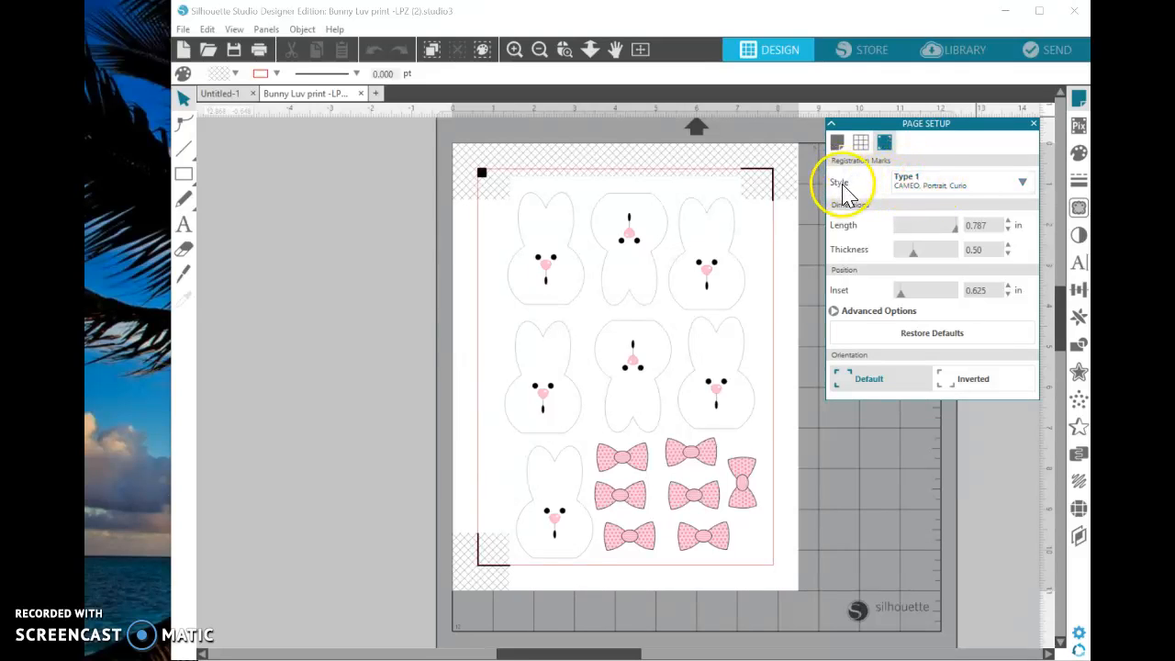
{"action": "left_click", "coordinate": [1024, 188]}
{"action": "left_click", "coordinate": [923, 216]}
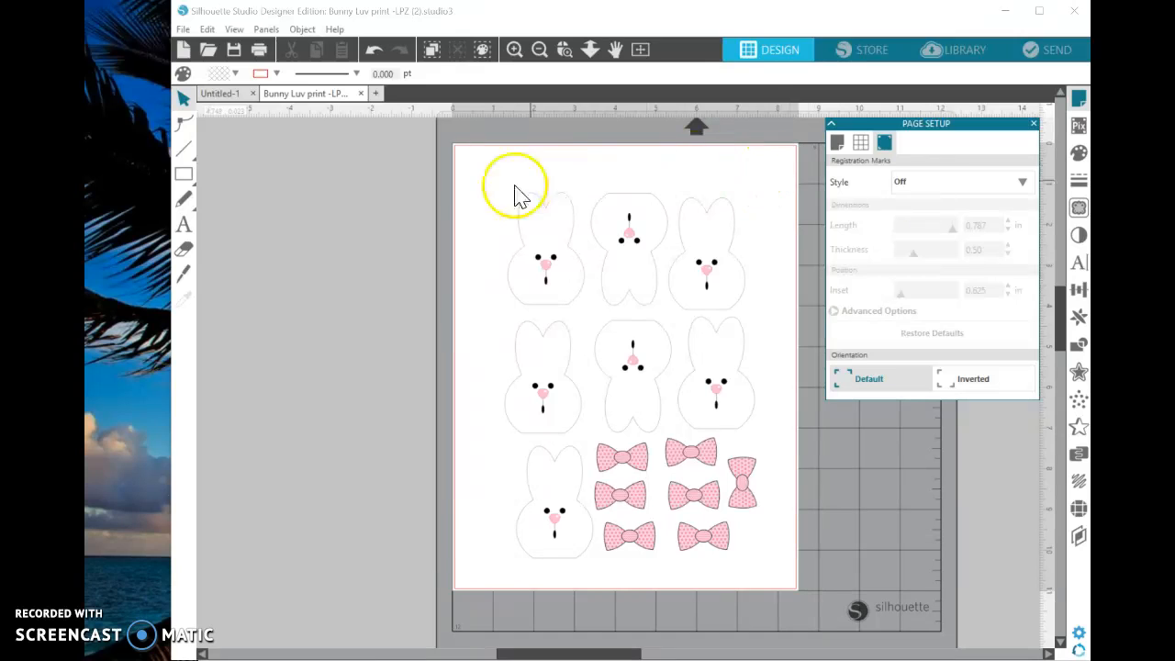
{"action": "left_click", "coordinate": [1034, 125]}
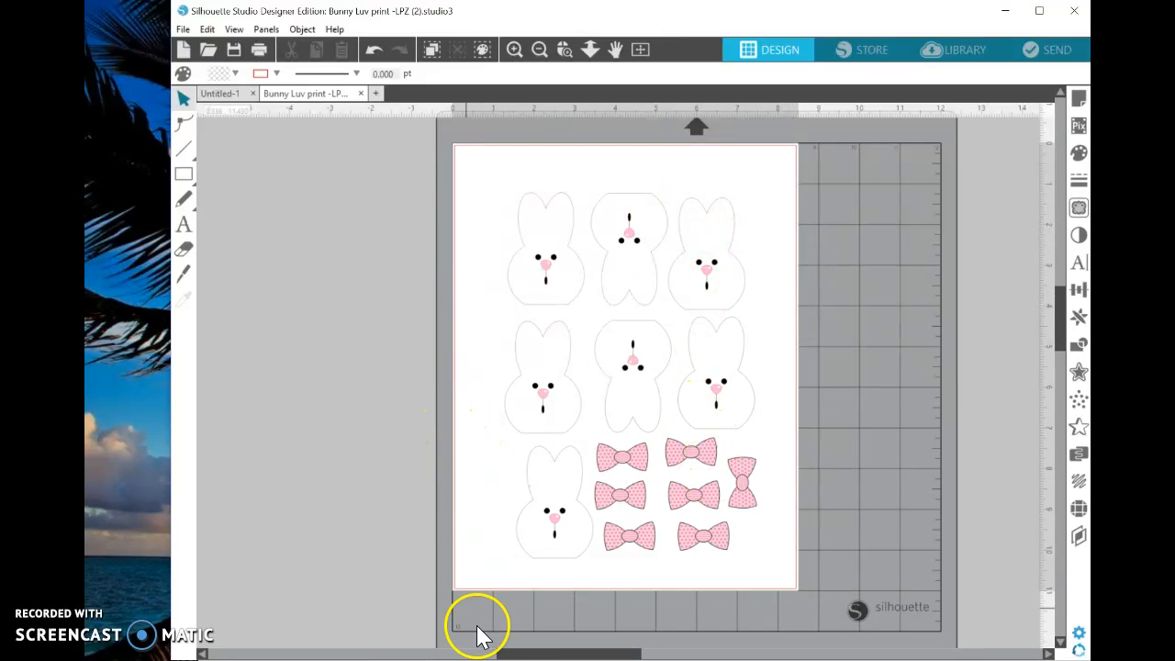
Gather the spare bunnies in the page's upper-left area and move one single bunny to the open middle-right area
{"action": "left_click_drag", "start_coordinate": [510, 655], "coordinate": [562, 654]}
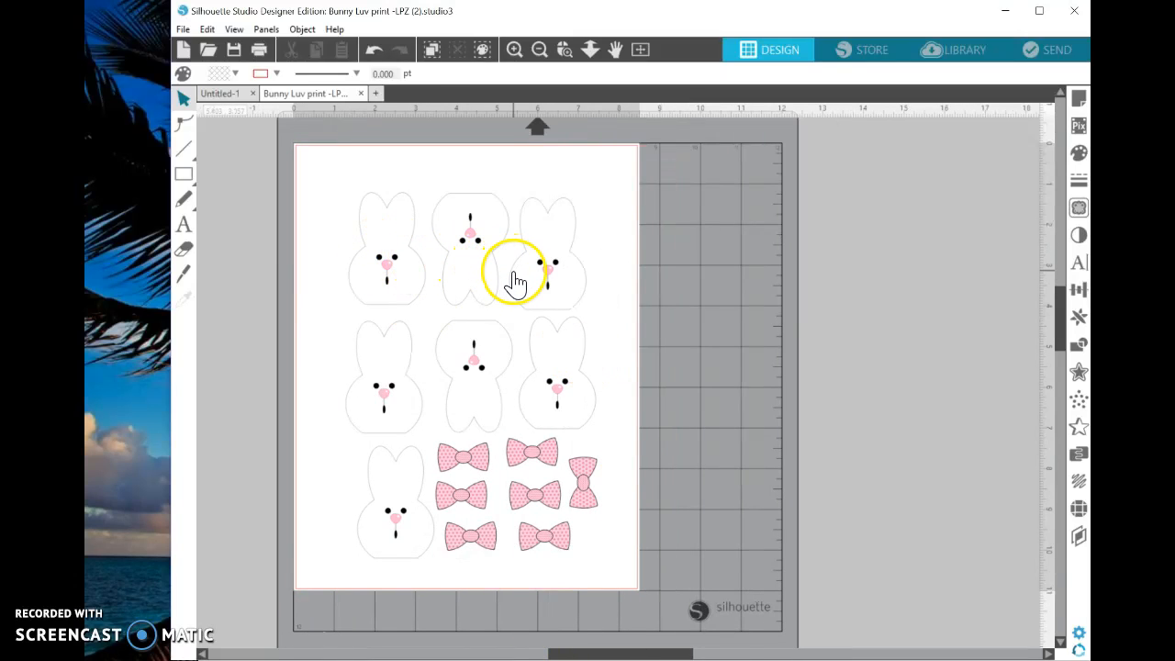
{"action": "left_click_drag", "start_coordinate": [514, 273], "coordinate": [325, 230]}
{"action": "left_click_drag", "start_coordinate": [451, 294], "coordinate": [333, 263]}
{"action": "left_click_drag", "start_coordinate": [379, 328], "coordinate": [356, 210]}
{"action": "left_click_drag", "start_coordinate": [462, 328], "coordinate": [340, 215]}
{"action": "left_click_drag", "start_coordinate": [538, 320], "coordinate": [351, 255]}
{"action": "left_click_drag", "start_coordinate": [412, 457], "coordinate": [544, 293]}
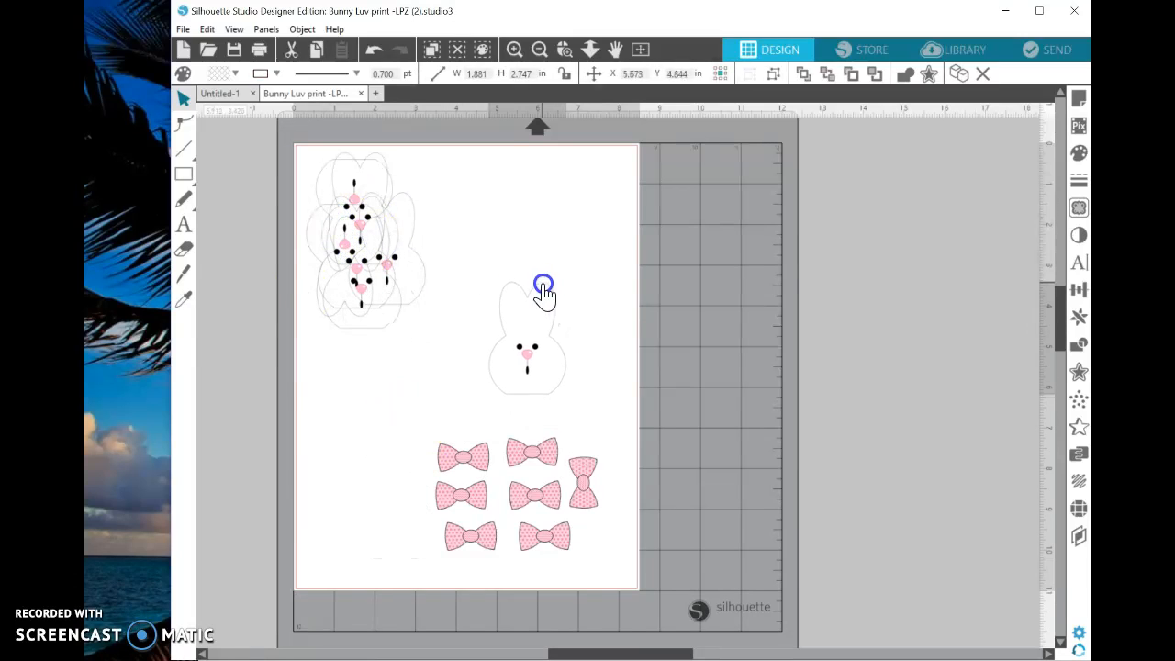
Gather the bow ties beneath the piled bunnies and place one horizontal bow tie below the single bunny
{"action": "left_click_drag", "start_coordinate": [555, 439], "coordinate": [379, 335]}
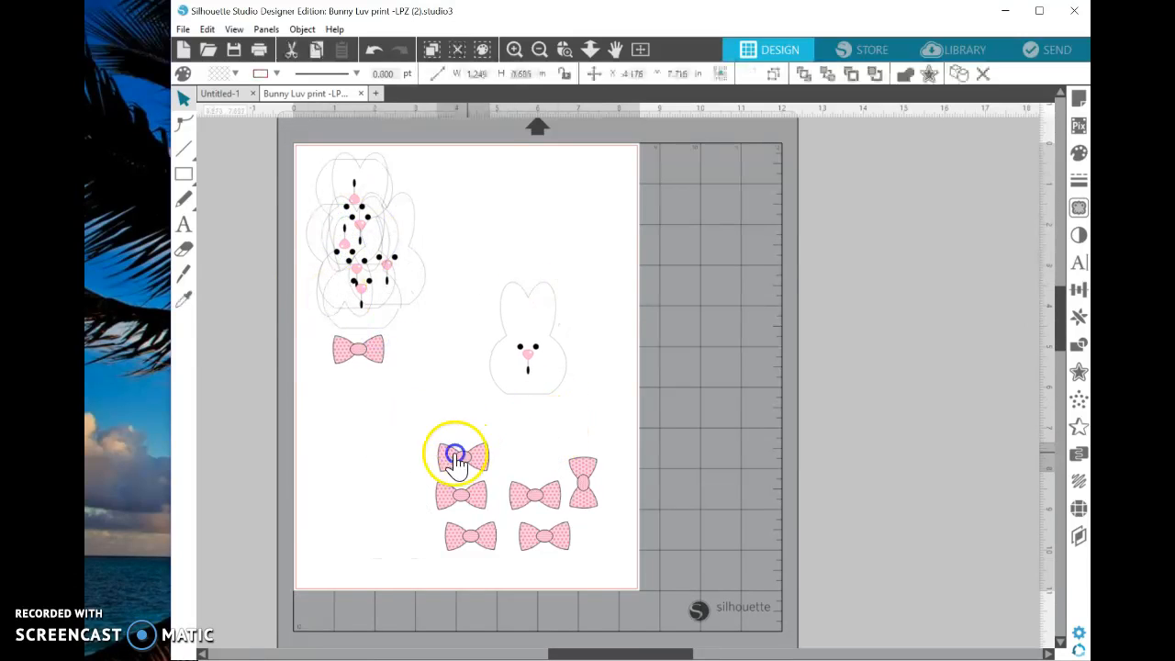
{"action": "left_click_drag", "start_coordinate": [451, 451], "coordinate": [336, 383]}
{"action": "left_click_drag", "start_coordinate": [419, 450], "coordinate": [368, 388]}
{"action": "mouse_move", "coordinate": [544, 394]}
{"action": "left_mouse_down"}
{"action": "mouse_move", "coordinate": [570, 401]}
{"action": "mouse_move", "coordinate": [535, 400]}
{"action": "left_mouse_up"}
{"action": "left_click", "coordinate": [563, 256]}
{"action": "left_click", "coordinate": [514, 49]}
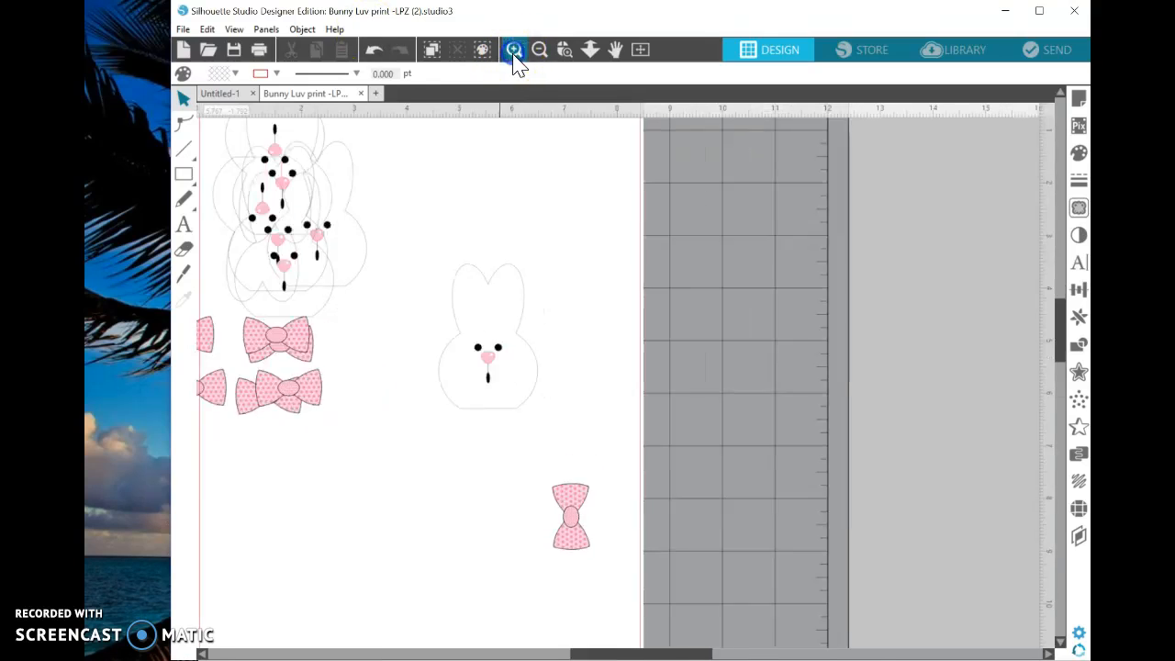
{"action": "left_click_drag", "start_coordinate": [555, 519], "coordinate": [226, 289]}
{"action": "left_click_drag", "start_coordinate": [271, 394], "coordinate": [415, 500]}
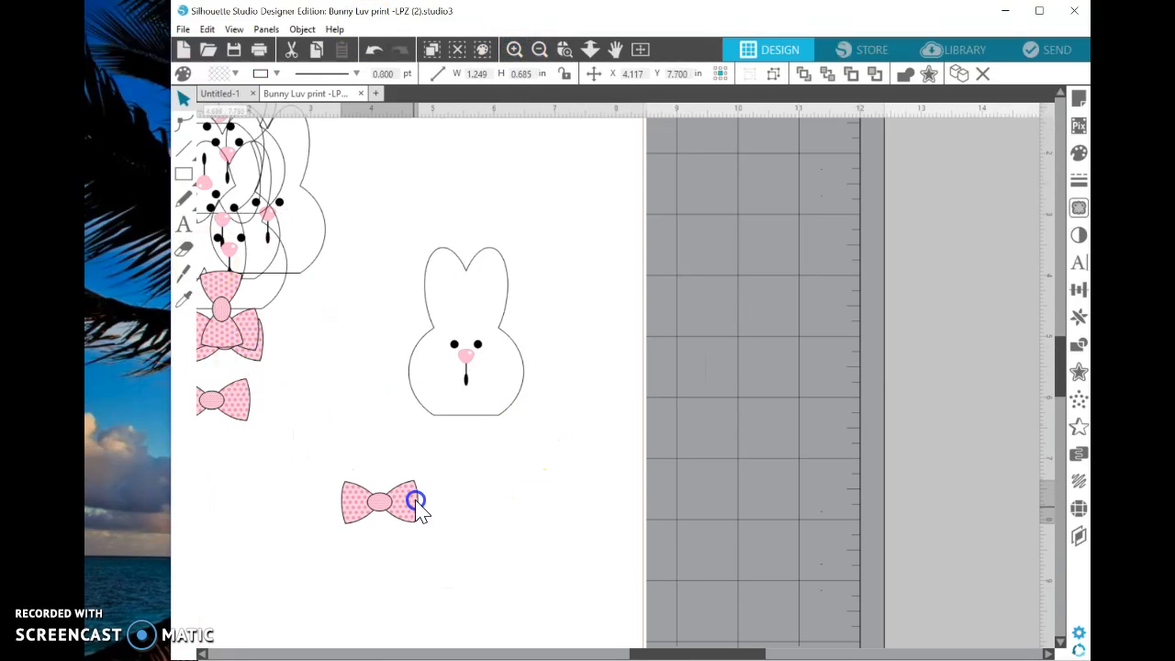
Resize the single bunny proportionally to 3.5 in wide and move the bow tie clear of it
{"action": "left_click", "coordinate": [424, 263]}
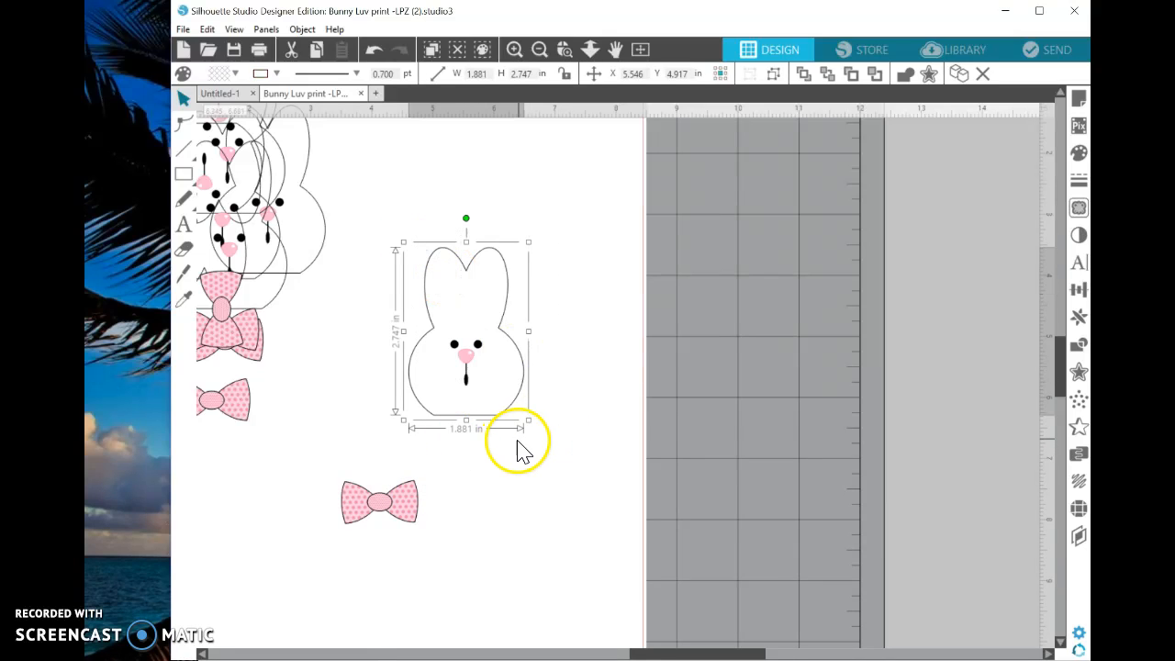
{"action": "left_click", "coordinate": [1079, 291]}
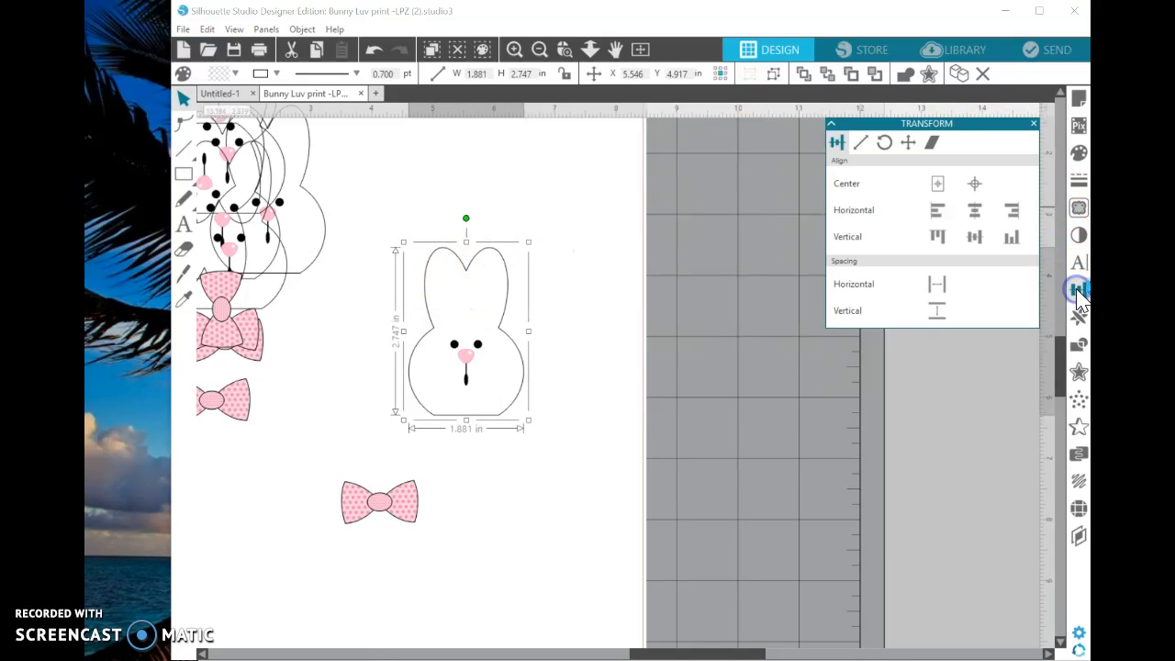
{"action": "left_click", "coordinate": [862, 144]}
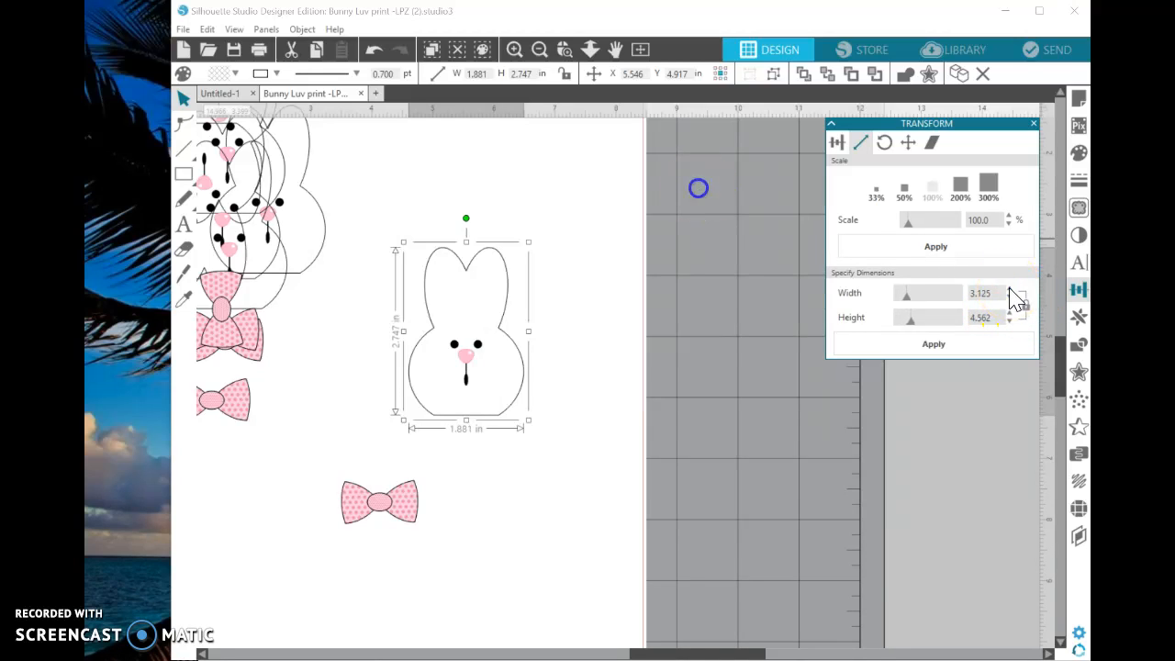
{"action": "left_click", "coordinate": [933, 345]}
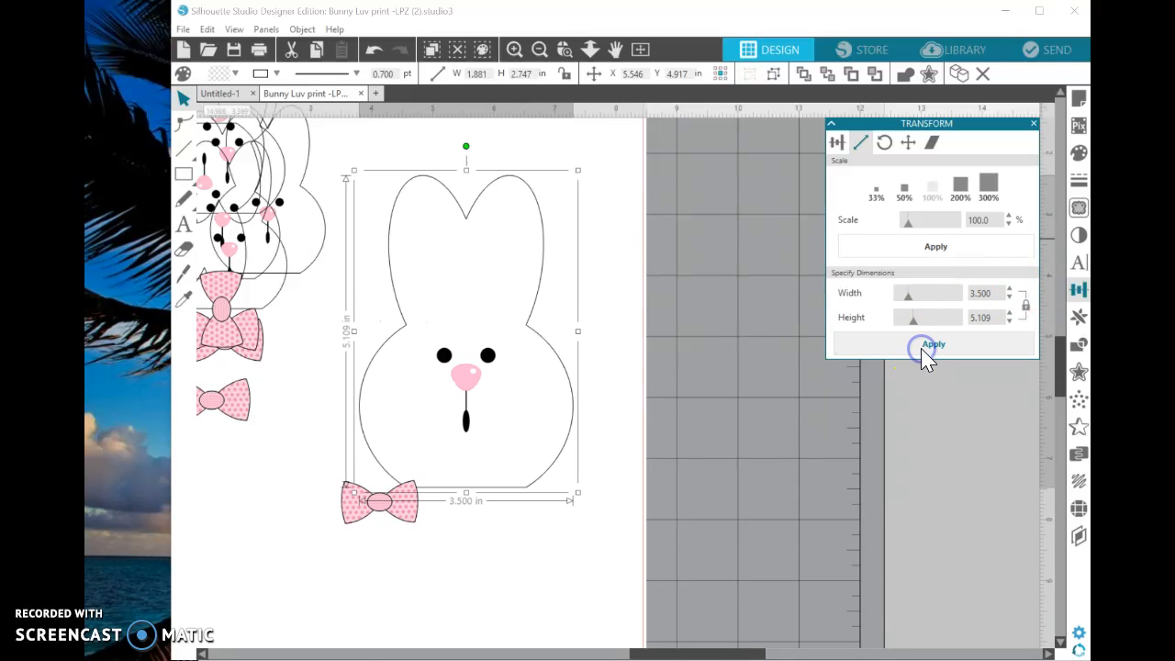
{"action": "left_click_drag", "start_coordinate": [406, 496], "coordinate": [321, 541]}
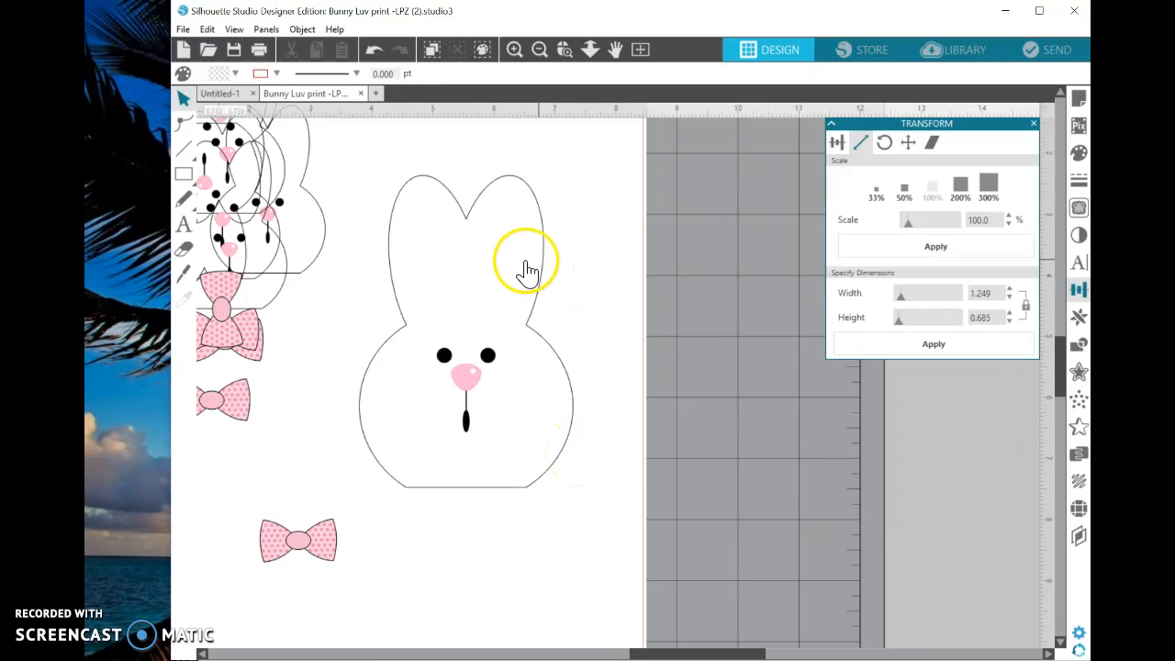
{"action": "left_click_drag", "start_coordinate": [537, 218], "coordinate": [556, 236]}
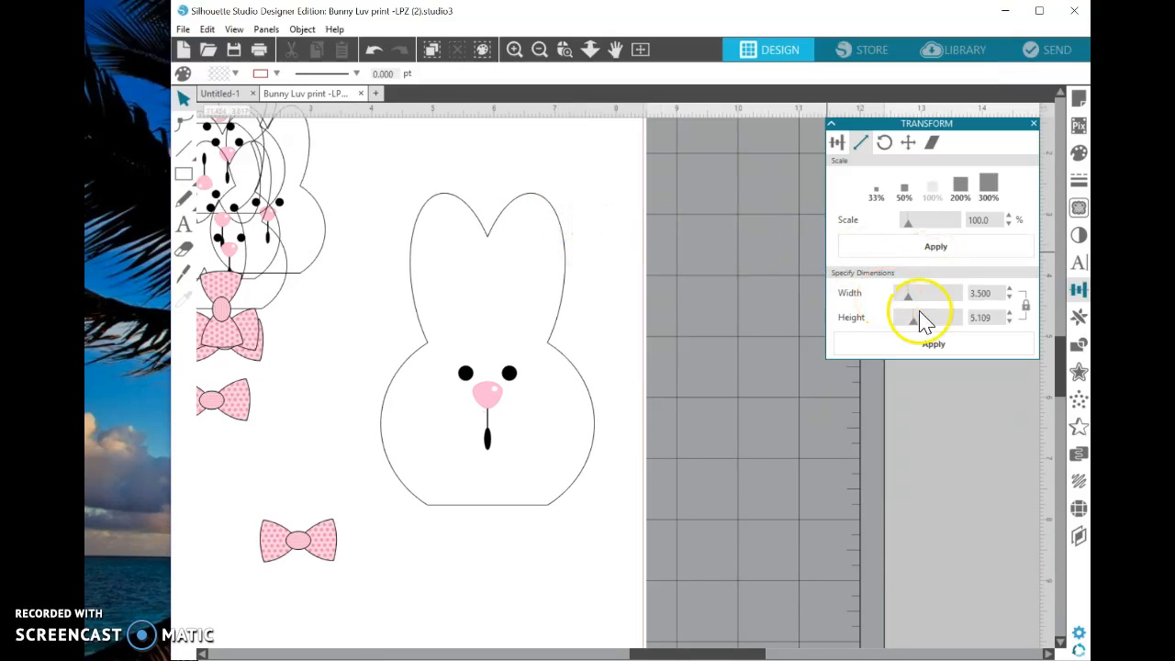
Resize the single bunny proportionally to 1.5 in wide, and enlarge it freehand in proportion to about 2.03 in wide
{"action": "left_click", "coordinate": [1011, 299]}
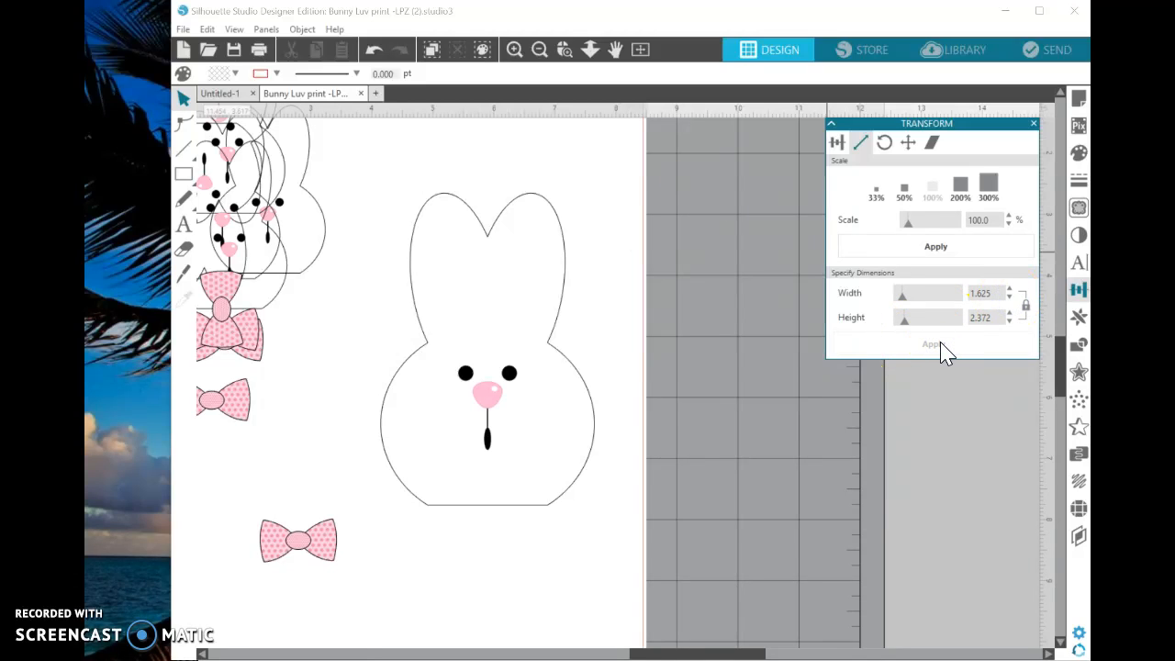
{"action": "left_click_drag", "start_coordinate": [387, 187], "coordinate": [588, 494]}
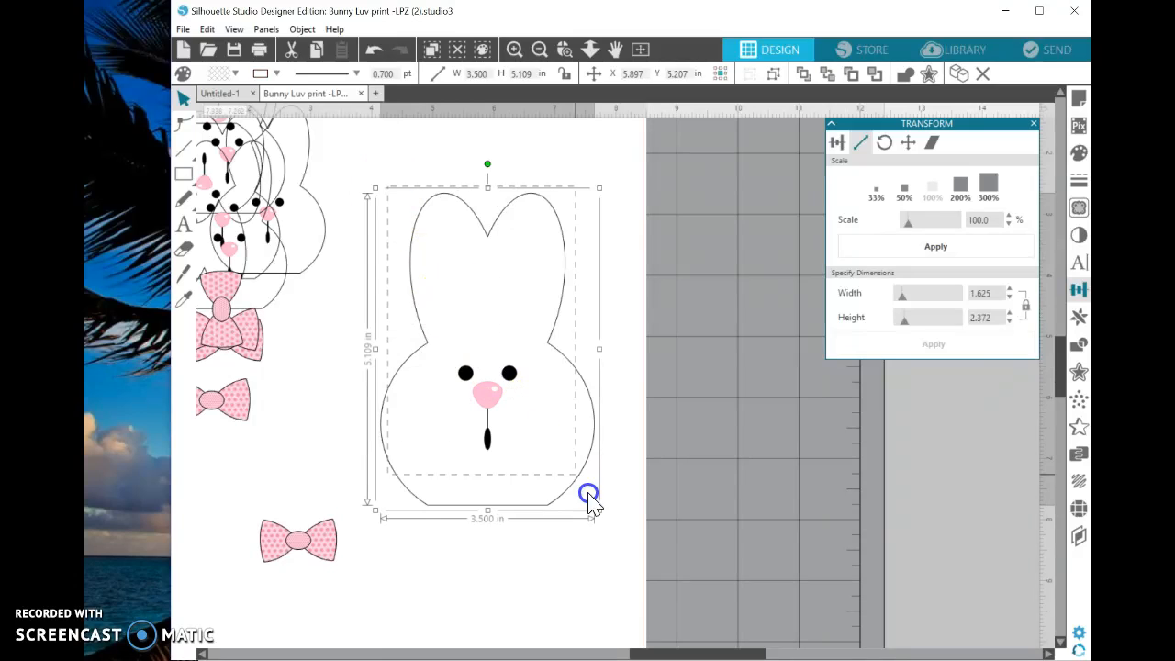
{"action": "left_click", "coordinate": [1009, 298]}
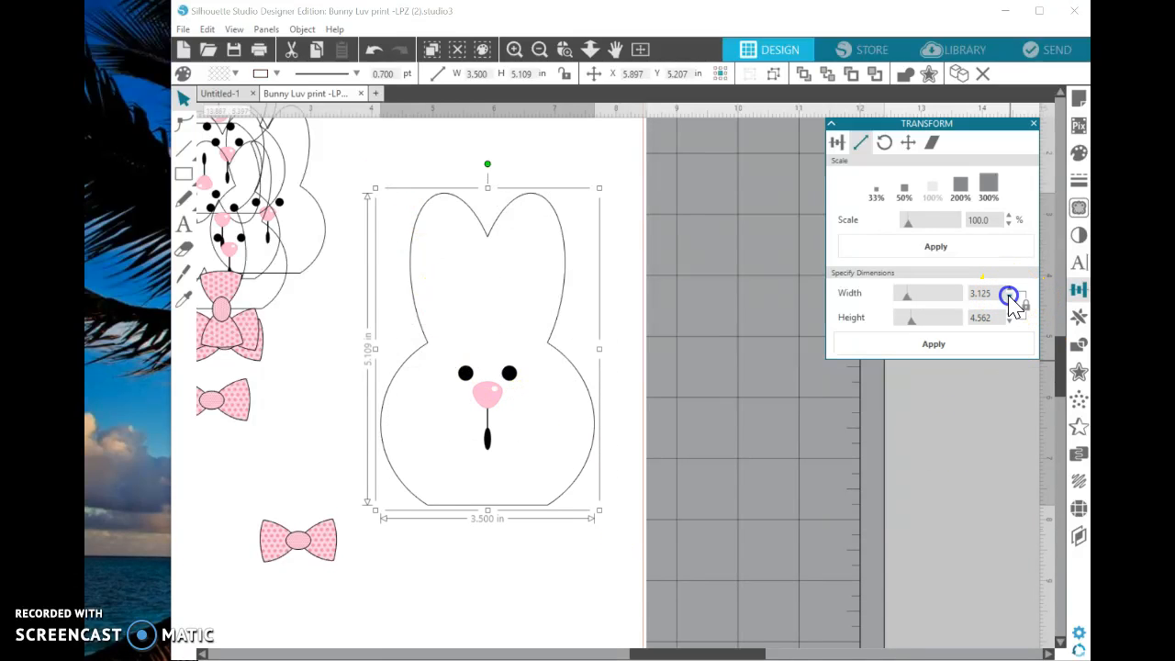
{"action": "left_click", "coordinate": [1009, 298]}
{"action": "left_click", "coordinate": [1010, 298]}
{"action": "left_click", "coordinate": [1009, 297]}
{"action": "left_click", "coordinate": [1009, 297]}
{"action": "left_click", "coordinate": [952, 342]}
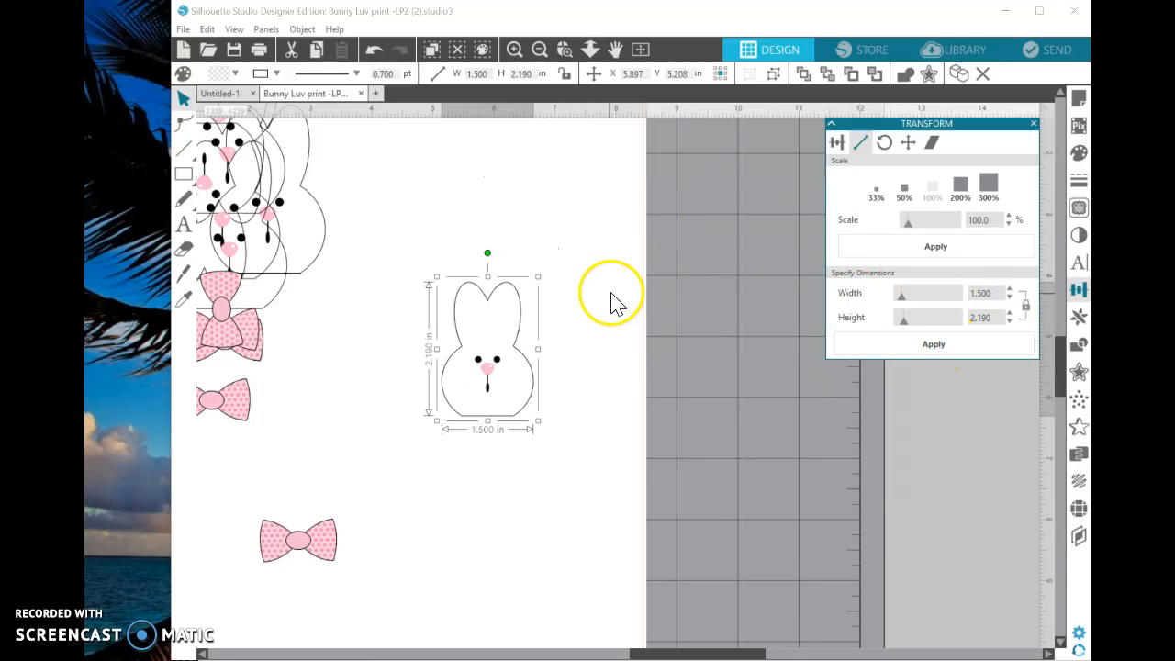
{"action": "left_click_drag", "start_coordinate": [540, 276], "coordinate": [570, 231]}
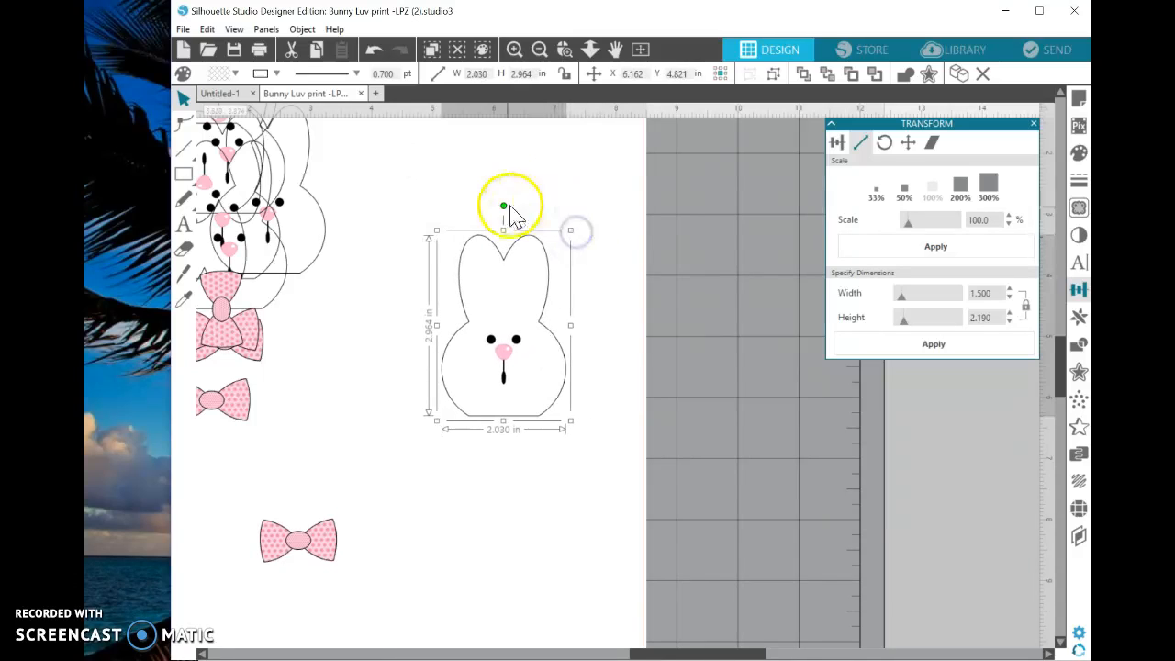
Try stretching the bunny in height only and in width only, undoing each stretch
{"action": "left_click_drag", "start_coordinate": [503, 230], "coordinate": [505, 170]}
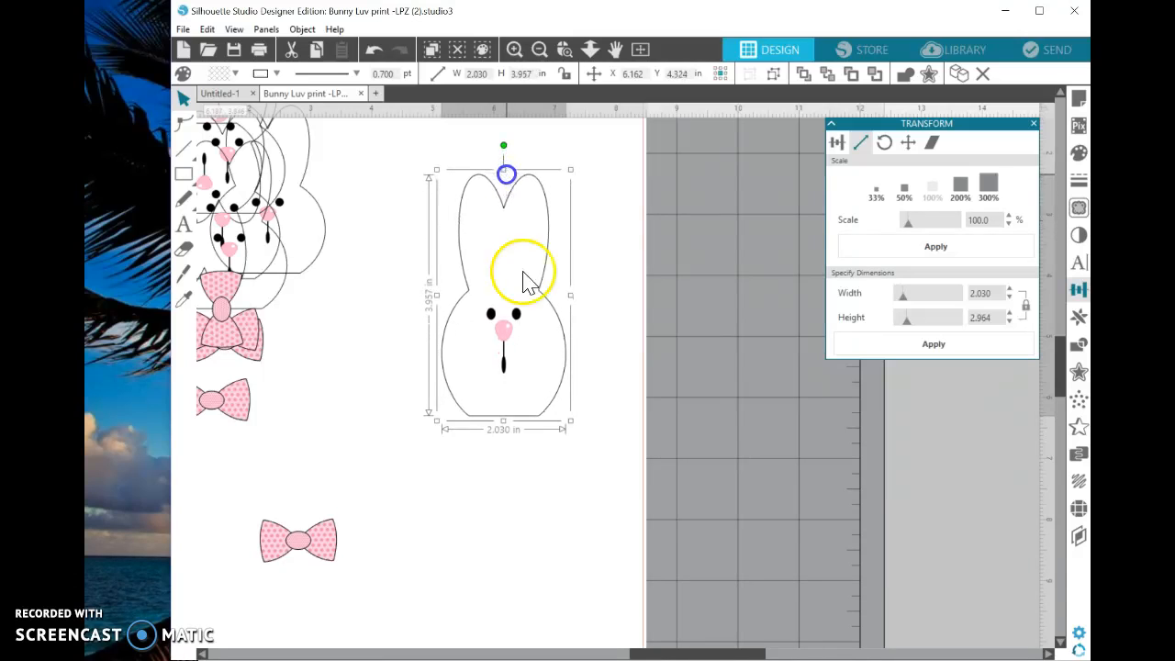
{"action": "left_click", "coordinate": [374, 53]}
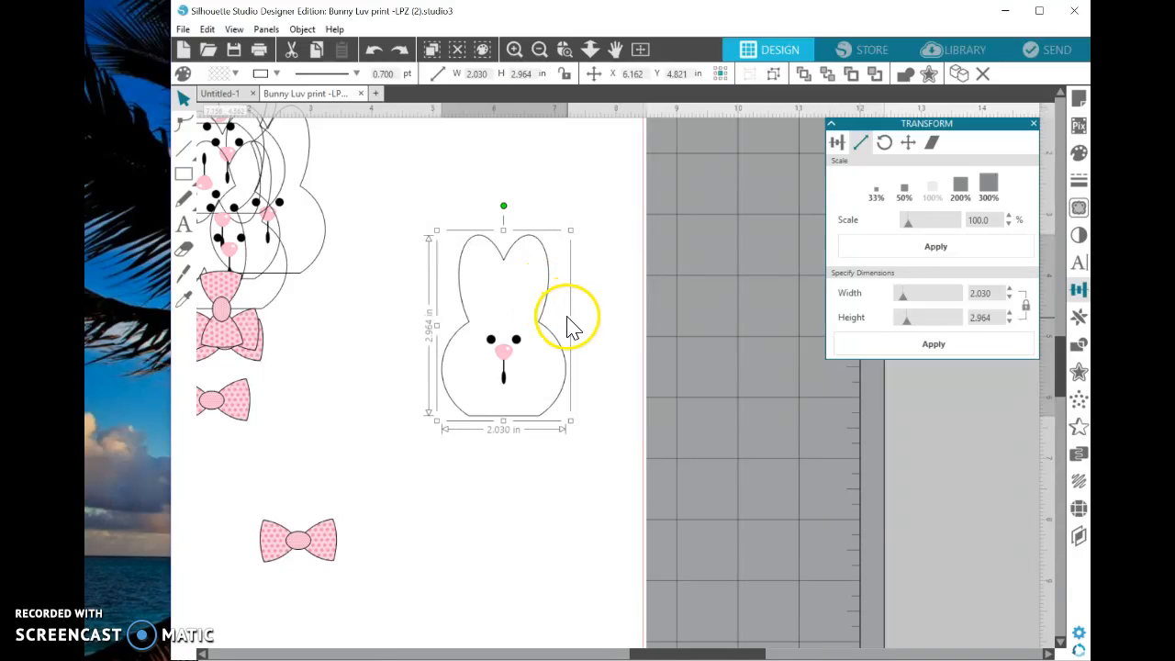
{"action": "left_click_drag", "start_coordinate": [570, 325], "coordinate": [617, 326]}
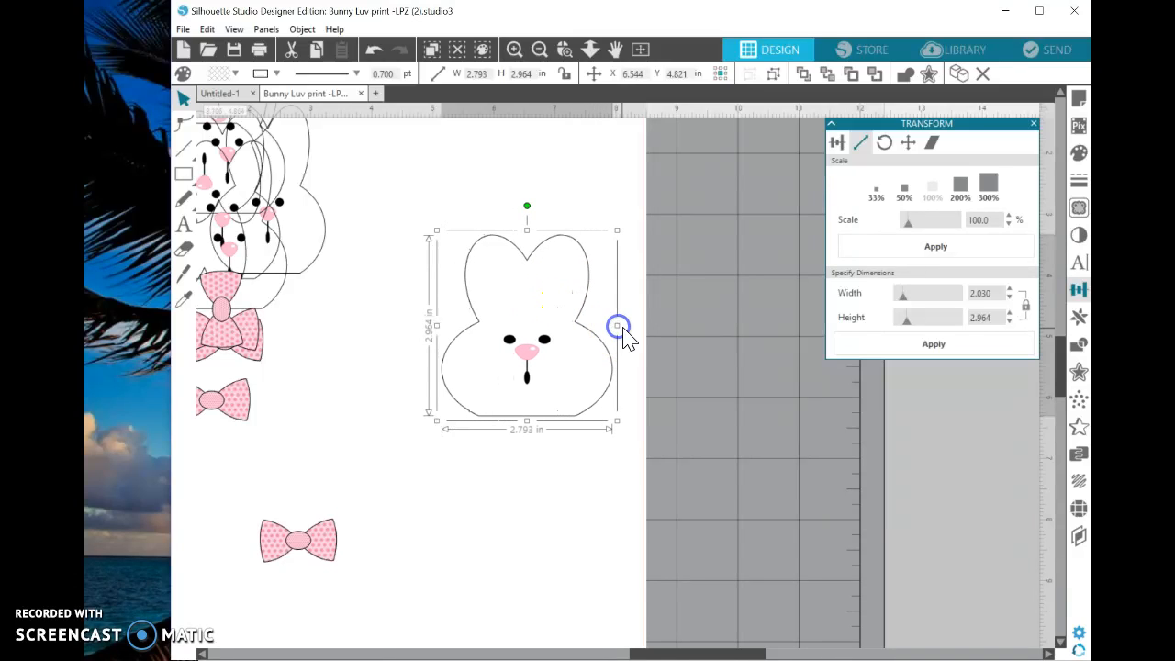
{"action": "left_click", "coordinate": [374, 49]}
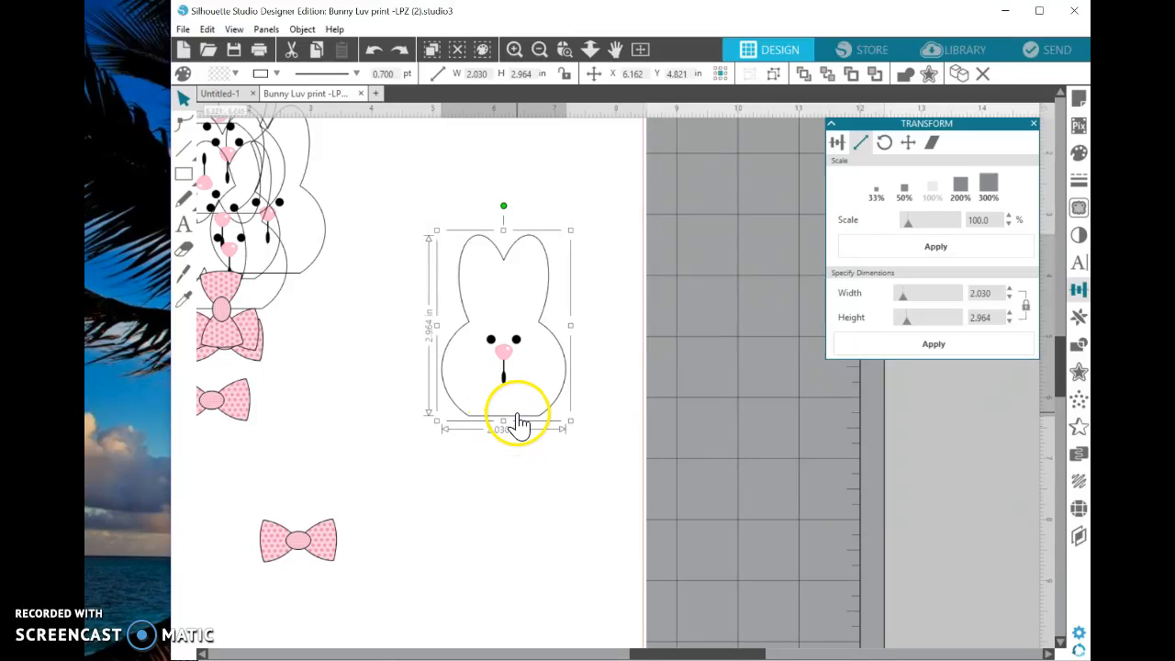
Shift the bunny slightly toward the upper left and ungroup it
{"action": "left_click_drag", "start_coordinate": [517, 416], "coordinate": [499, 406]}
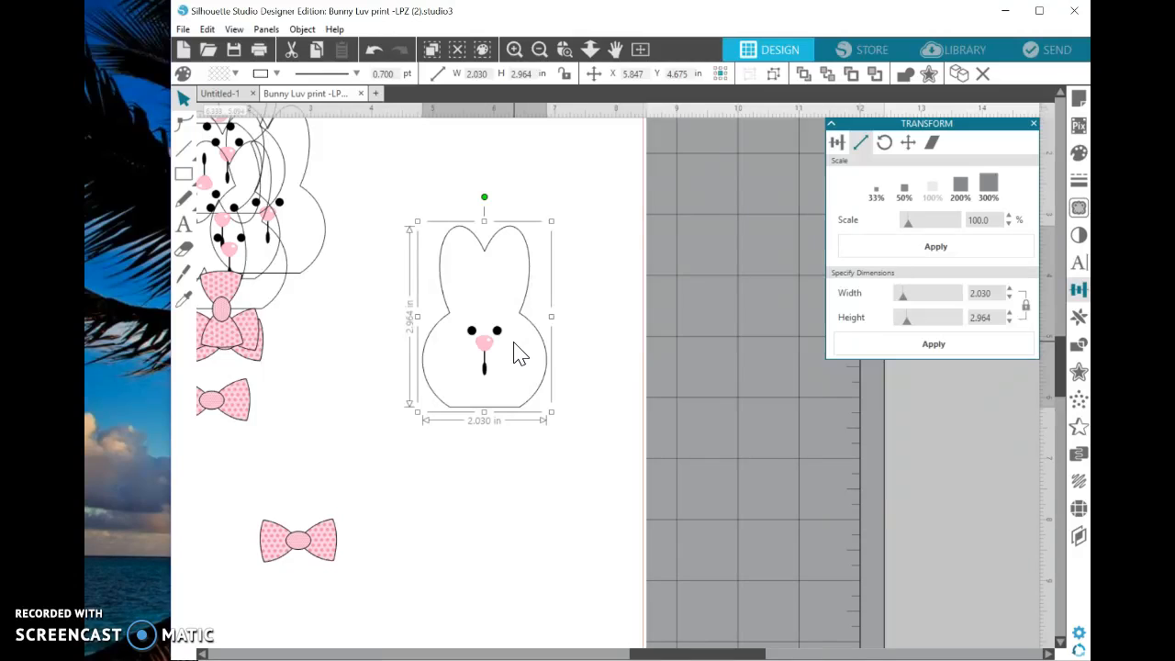
{"action": "left_click", "coordinate": [439, 196]}
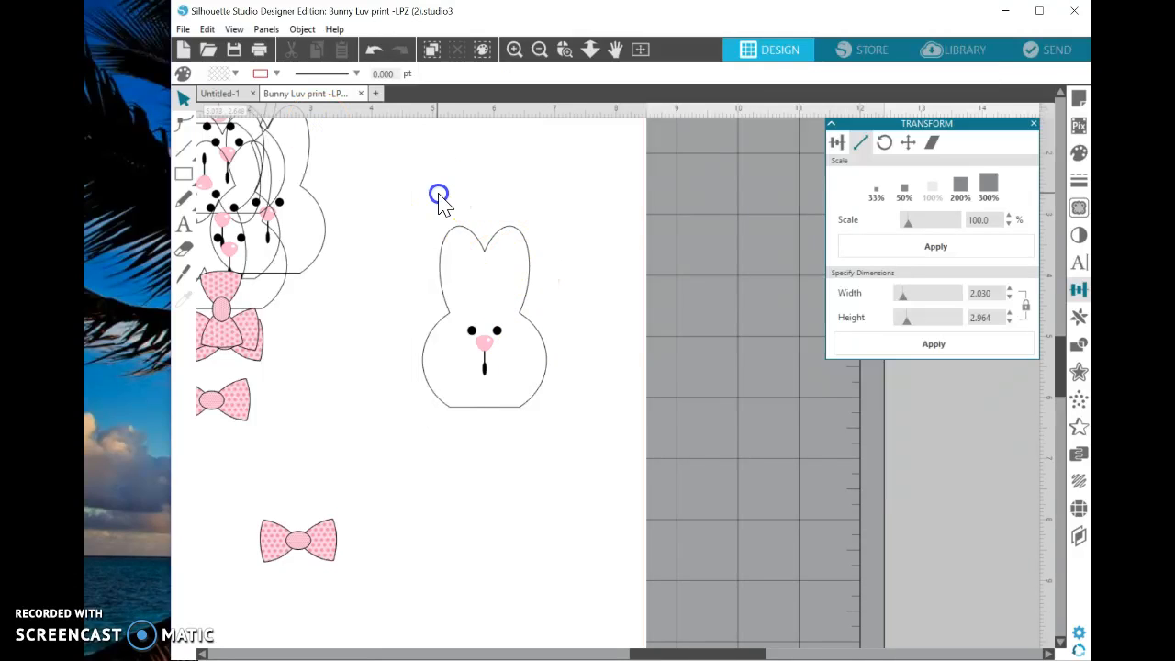
{"action": "left_click_drag", "start_coordinate": [404, 193], "coordinate": [459, 299]}
{"action": "right_click", "coordinate": [516, 263]}
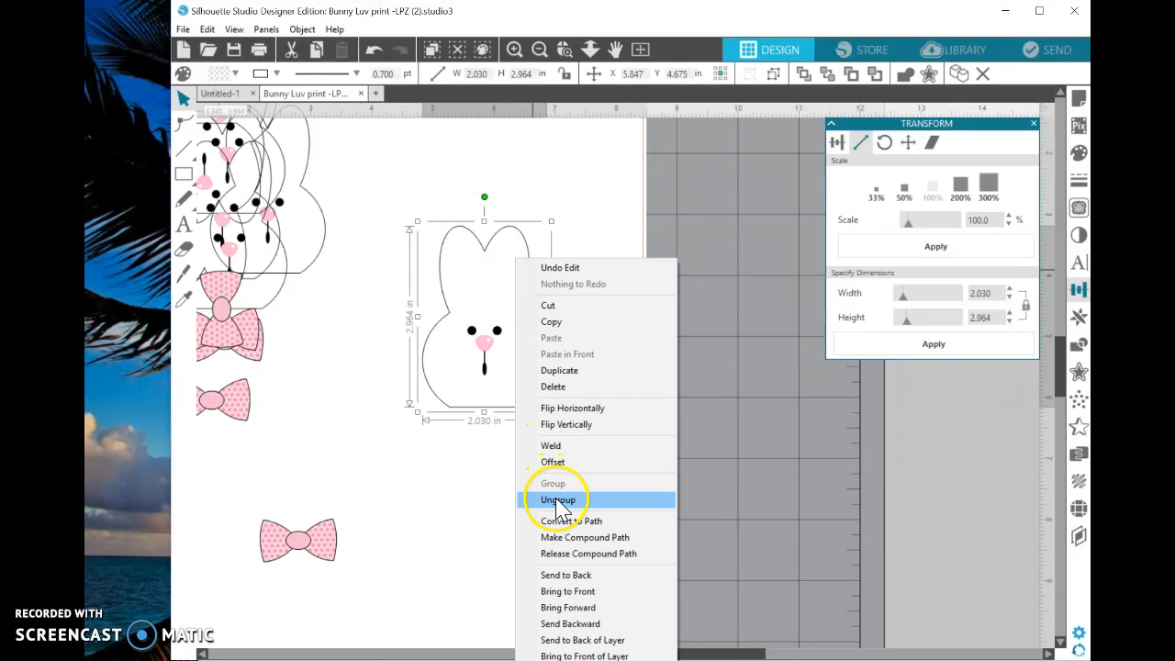
{"action": "left_click", "coordinate": [560, 500]}
Move the face off the bunny to the empty area at its upper right, leaving the body separate and selected
{"action": "left_click", "coordinate": [525, 429]}
{"action": "left_click_drag", "start_coordinate": [525, 429], "coordinate": [538, 564]}
{"action": "left_click", "coordinate": [500, 331]}
{"action": "left_click_drag", "start_coordinate": [503, 339], "coordinate": [598, 230]}
{"action": "left_click_drag", "start_coordinate": [533, 402], "coordinate": [492, 237]}
{"action": "left_click", "coordinate": [431, 272]}
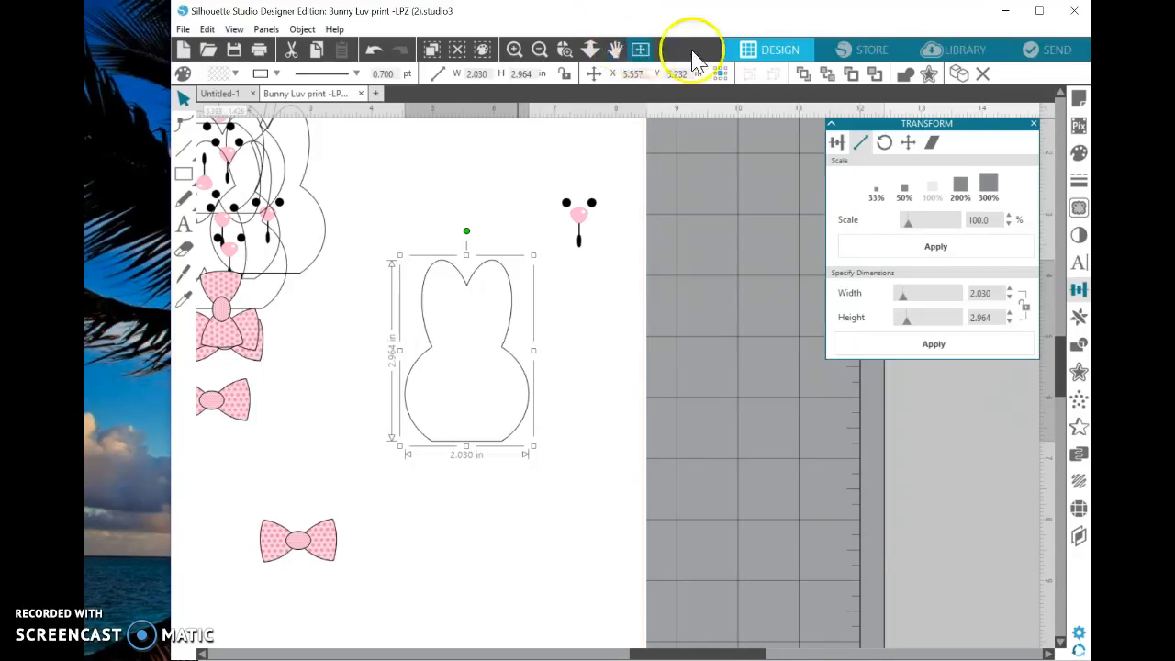
Try green, orange and brown solid fills on the bunny body and settle on pale lavender
{"action": "left_click", "coordinate": [1034, 124]}
{"action": "left_click", "coordinate": [1079, 156]}
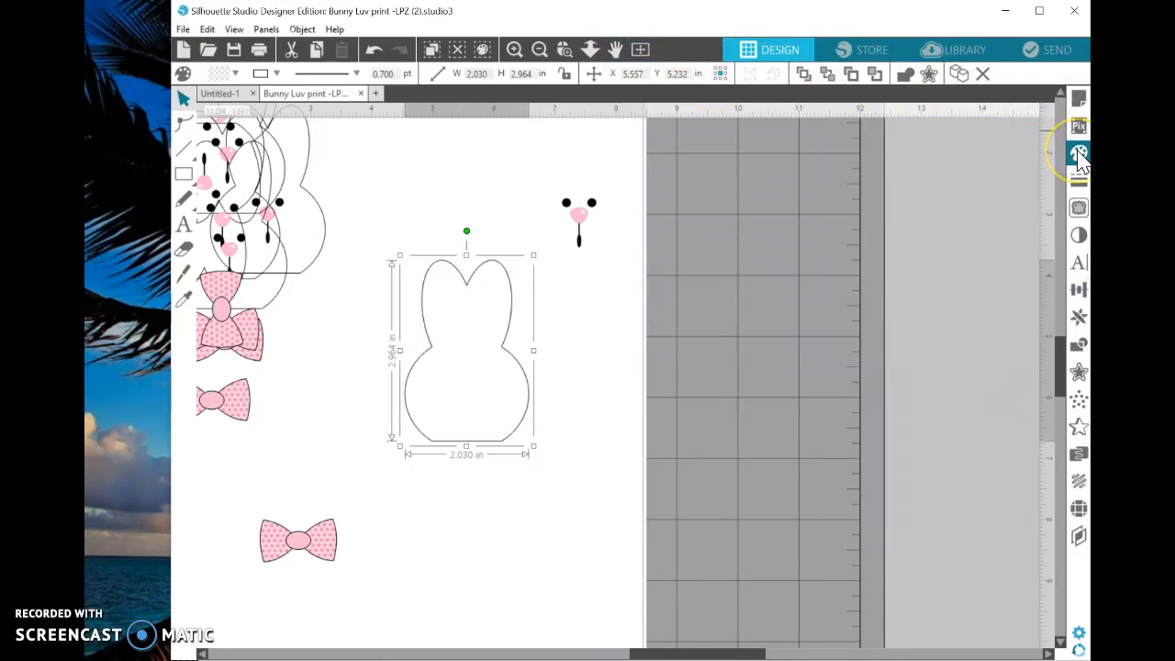
{"action": "left_click", "coordinate": [1080, 156]}
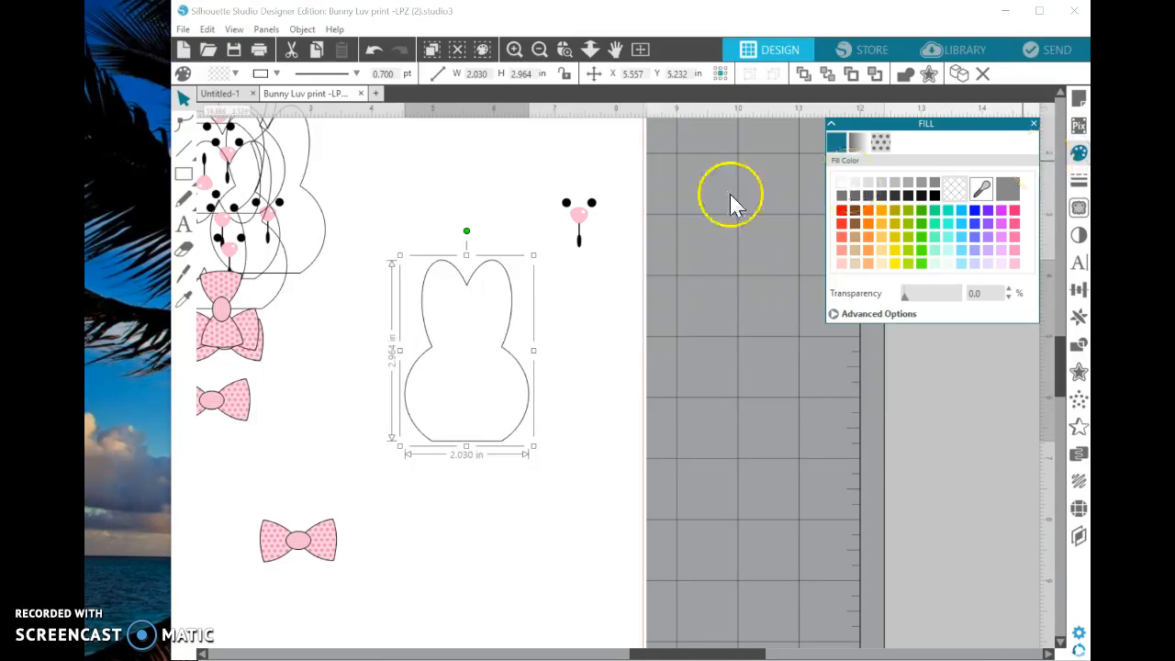
{"action": "left_click", "coordinate": [936, 223]}
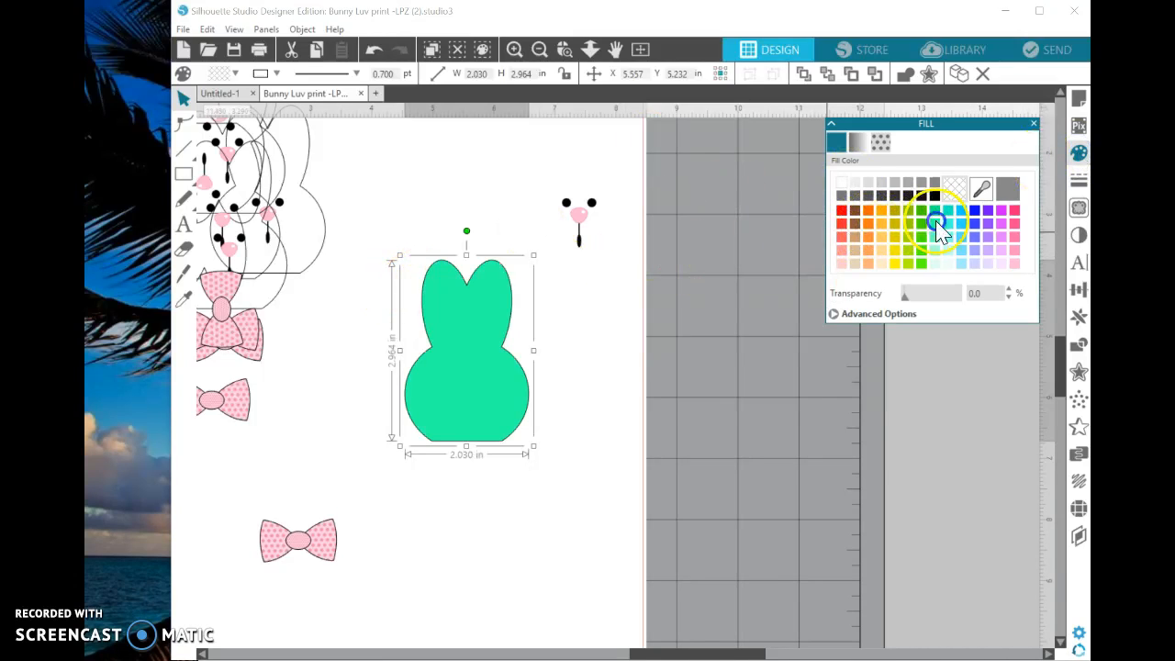
{"action": "left_click", "coordinate": [922, 226]}
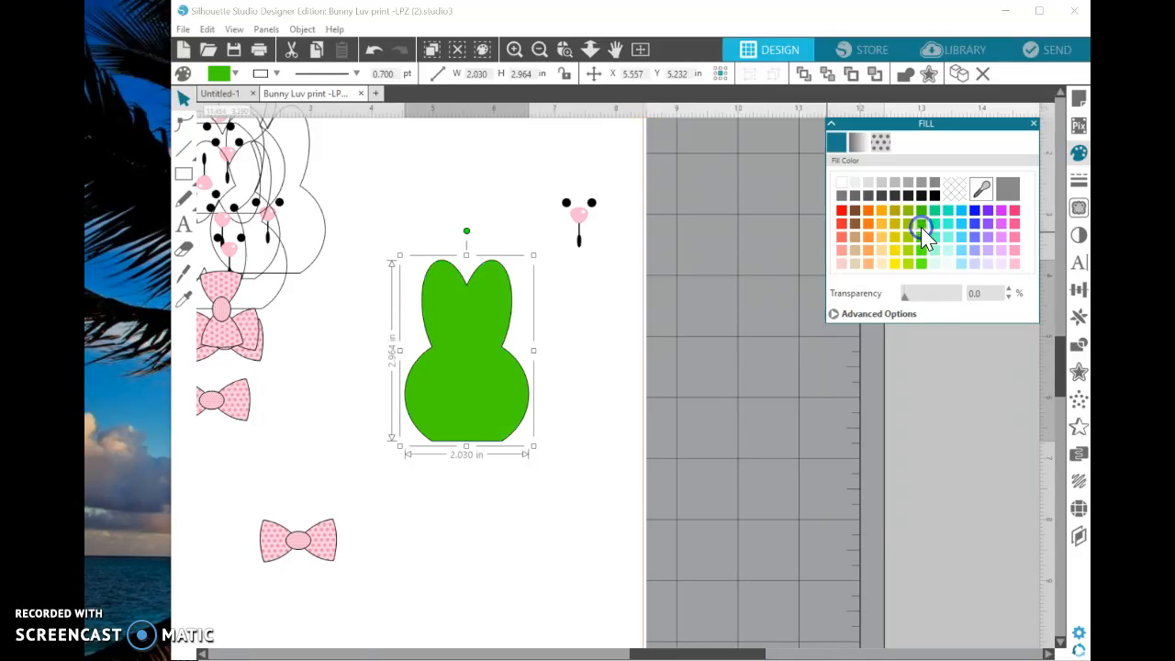
{"action": "left_click", "coordinate": [908, 237]}
{"action": "left_click", "coordinate": [894, 238]}
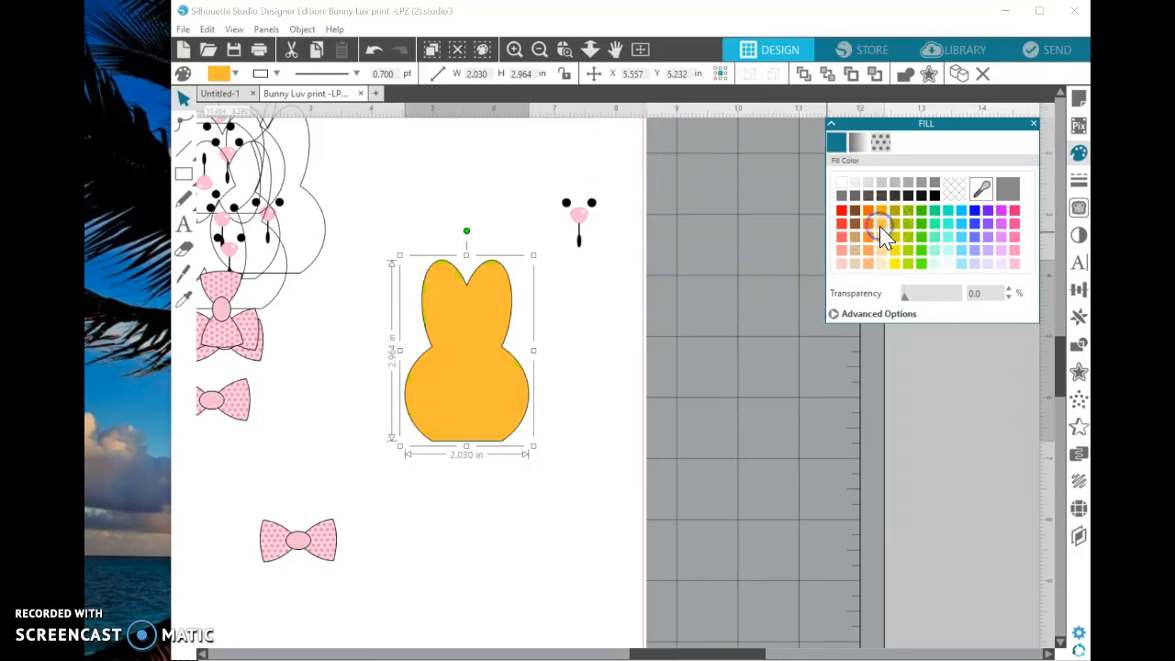
{"action": "left_click", "coordinate": [854, 239]}
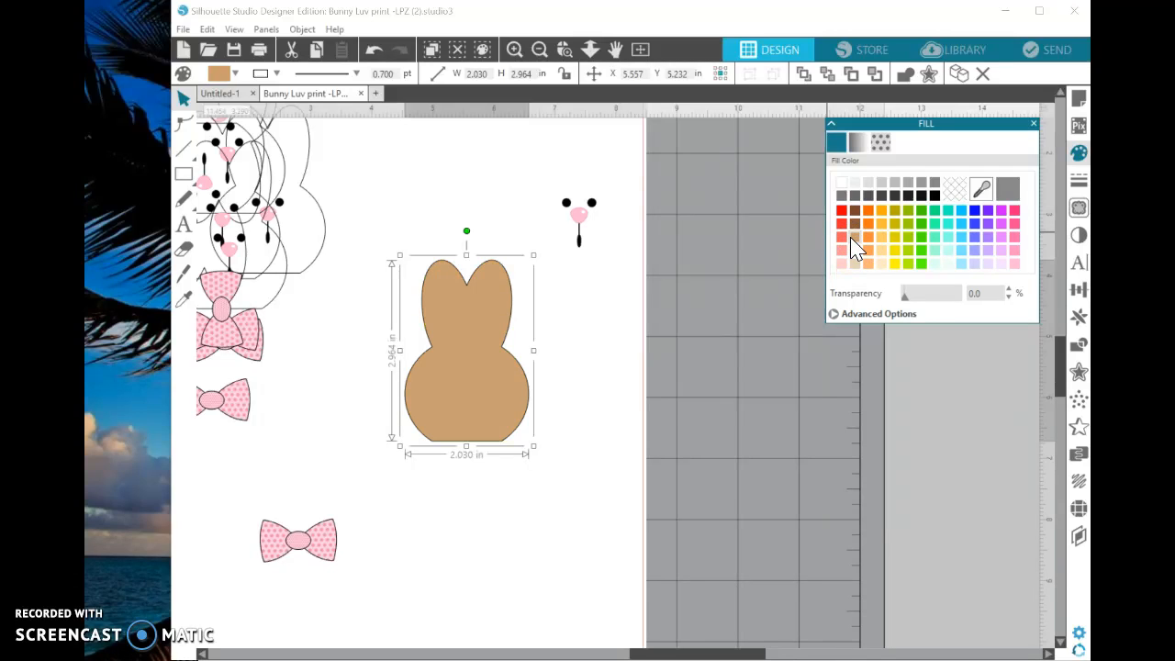
{"action": "left_click", "coordinate": [880, 209]}
{"action": "left_click", "coordinate": [934, 225]}
{"action": "left_click", "coordinate": [877, 227]}
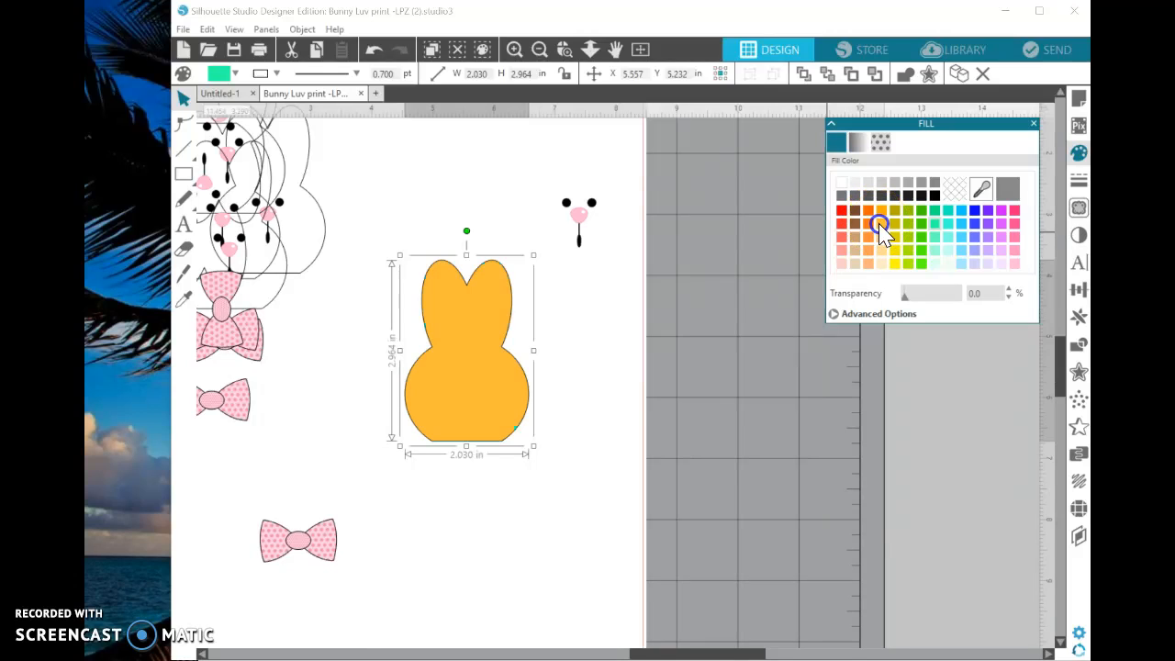
{"action": "left_click", "coordinate": [976, 264]}
Tilt the face clockwise and place it on the lavender bunny body
{"action": "left_click", "coordinate": [562, 239]}
{"action": "mouse_move", "coordinate": [562, 239]}
{"action": "left_mouse_down"}
{"action": "mouse_move", "coordinate": [485, 344]}
{"action": "mouse_move", "coordinate": [472, 381]}
{"action": "mouse_move", "coordinate": [574, 257]}
{"action": "left_mouse_up"}
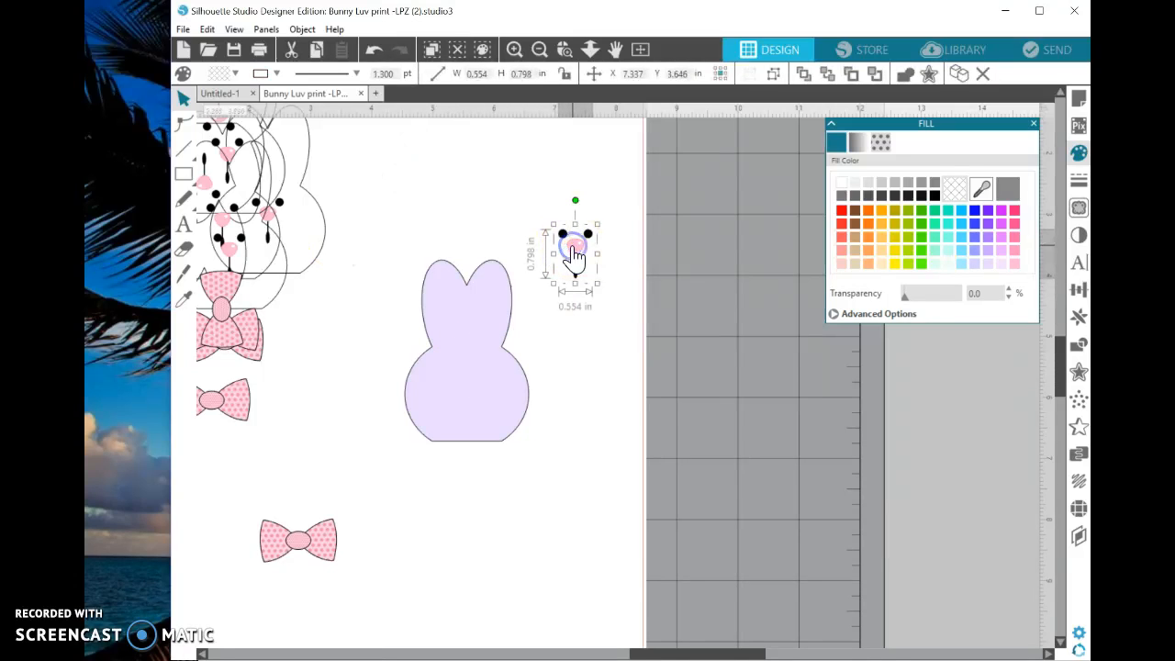
{"action": "left_click_drag", "start_coordinate": [583, 200], "coordinate": [477, 353]}
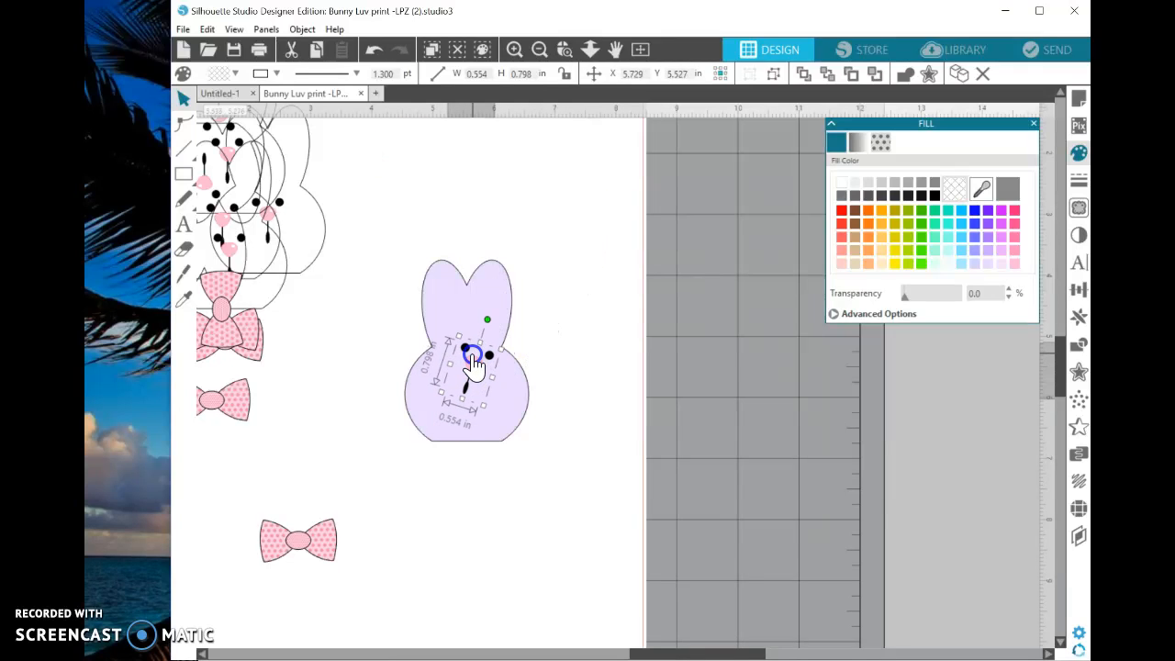
{"action": "left_click", "coordinate": [538, 294]}
{"action": "left_click", "coordinate": [475, 360]}
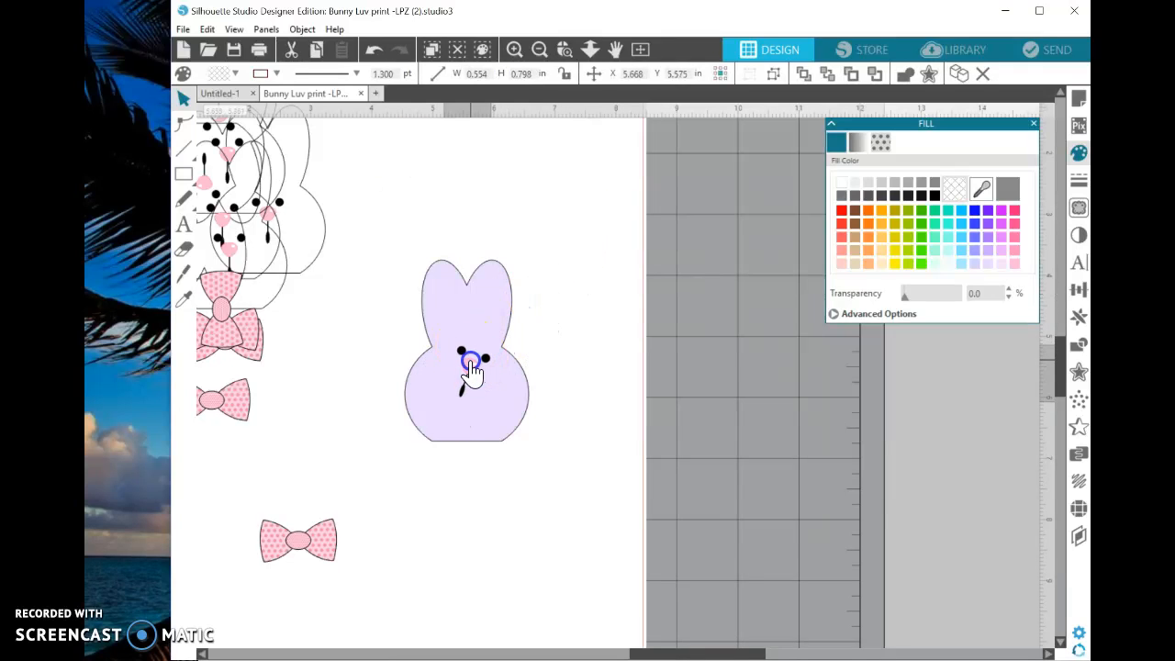
Take the tilted face off the bunny, rotate it upright and place it back on the body
{"action": "left_click", "coordinate": [470, 360]}
{"action": "left_click_drag", "start_coordinate": [463, 392], "coordinate": [561, 225]}
{"action": "left_click_drag", "start_coordinate": [567, 177], "coordinate": [551, 175]}
{"action": "left_click_drag", "start_coordinate": [560, 228], "coordinate": [465, 372]}
Shrink the bow tie proportionally to about 0.73 in wide, set it on the bunny's left ear and tilt it slightly counterclockwise
{"action": "left_click", "coordinate": [315, 538]}
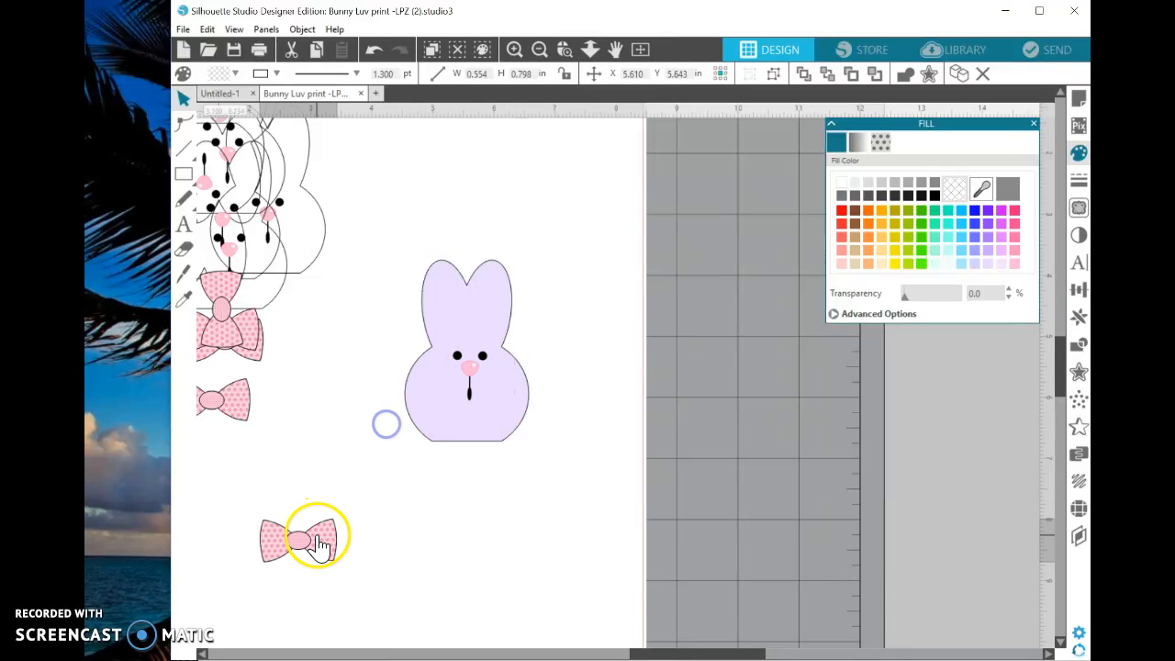
{"action": "left_click_drag", "start_coordinate": [343, 512], "coordinate": [465, 320]}
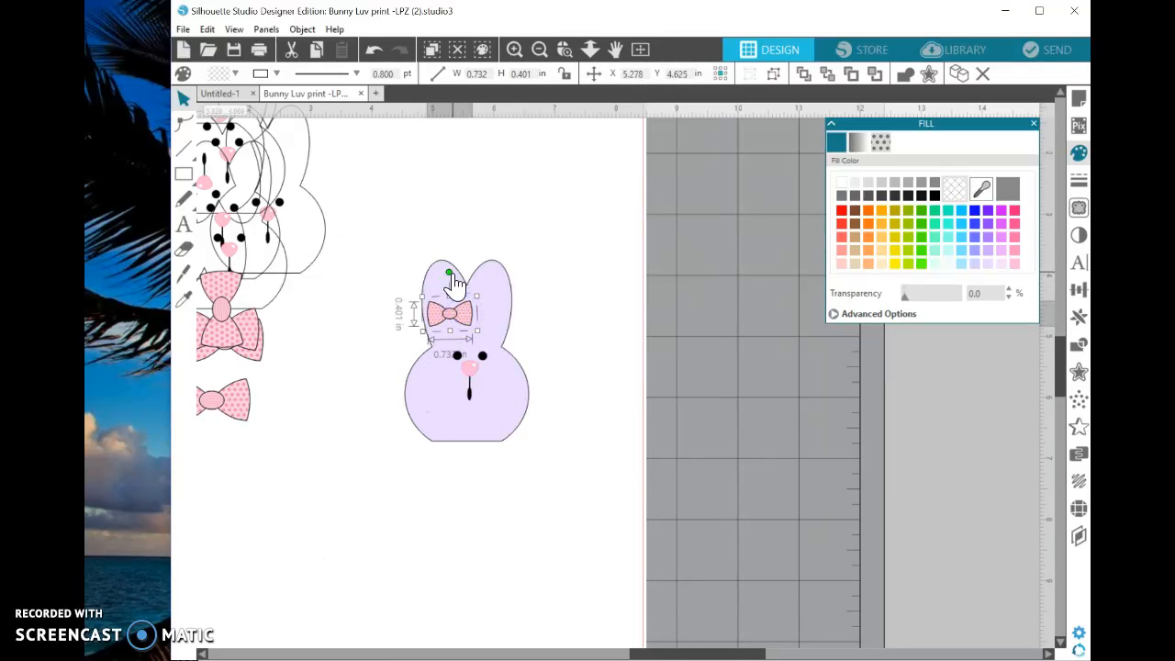
{"action": "left_click_drag", "start_coordinate": [449, 272], "coordinate": [442, 273]}
{"action": "left_click_drag", "start_coordinate": [459, 322], "coordinate": [454, 306]}
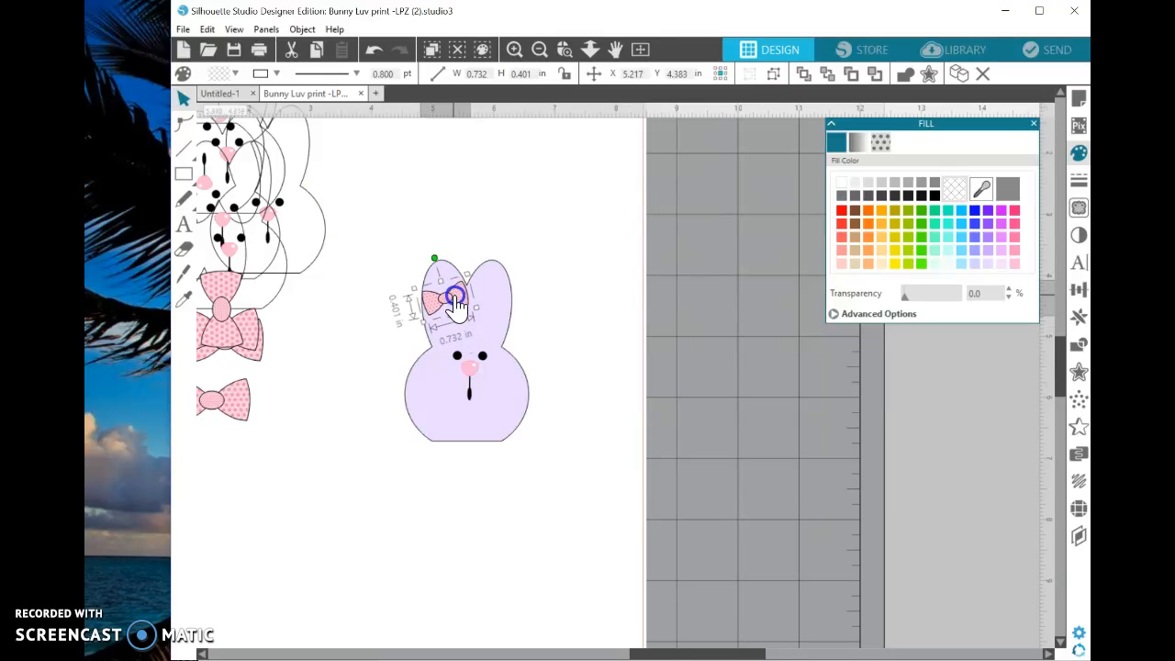
{"action": "left_click_drag", "start_coordinate": [436, 258], "coordinate": [440, 256]}
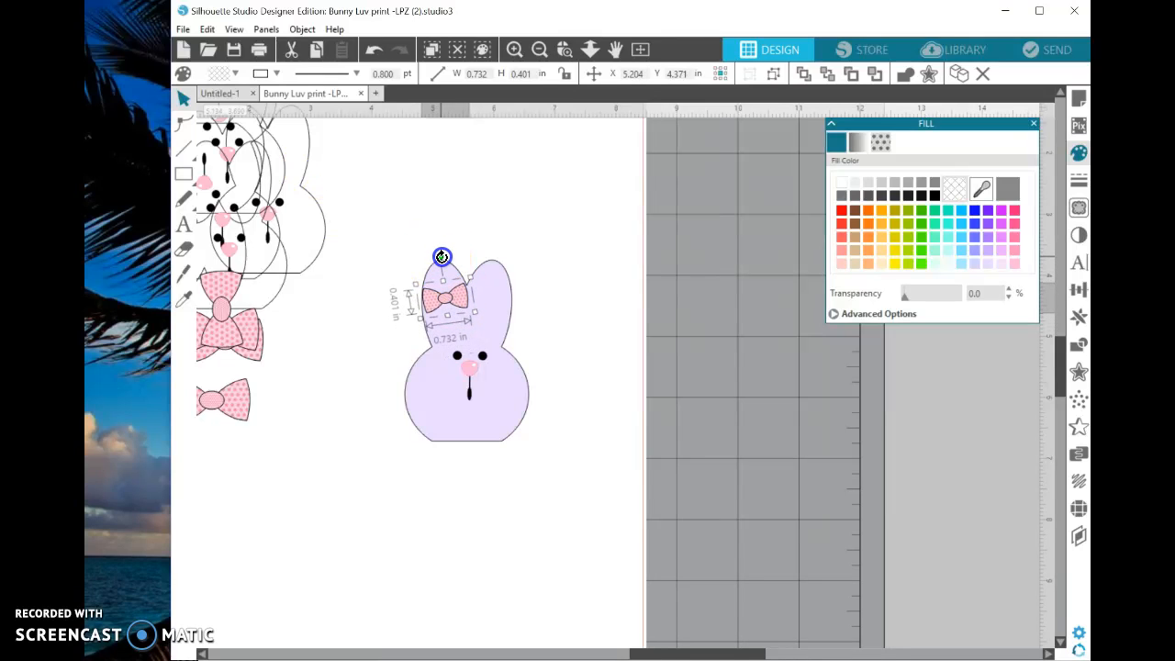
Move the bow tie off to the bunny's lower left and separate the face from the body, above the ears
{"action": "left_click_drag", "start_coordinate": [442, 306], "coordinate": [354, 483]}
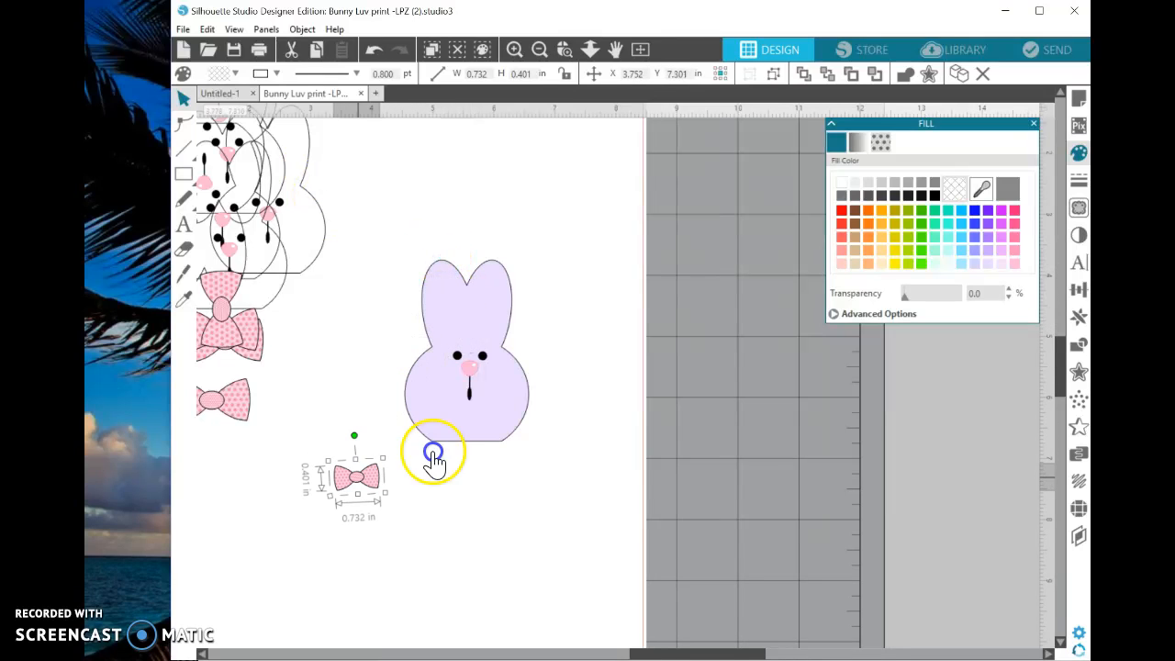
{"action": "left_click_drag", "start_coordinate": [455, 438], "coordinate": [472, 272]}
{"action": "left_click", "coordinate": [480, 362]}
{"action": "left_click_drag", "start_coordinate": [479, 357], "coordinate": [499, 219]}
{"action": "left_click", "coordinate": [490, 244]}
{"action": "left_click_drag", "start_coordinate": [497, 272], "coordinate": [522, 419]}
{"action": "left_click", "coordinate": [528, 309]}
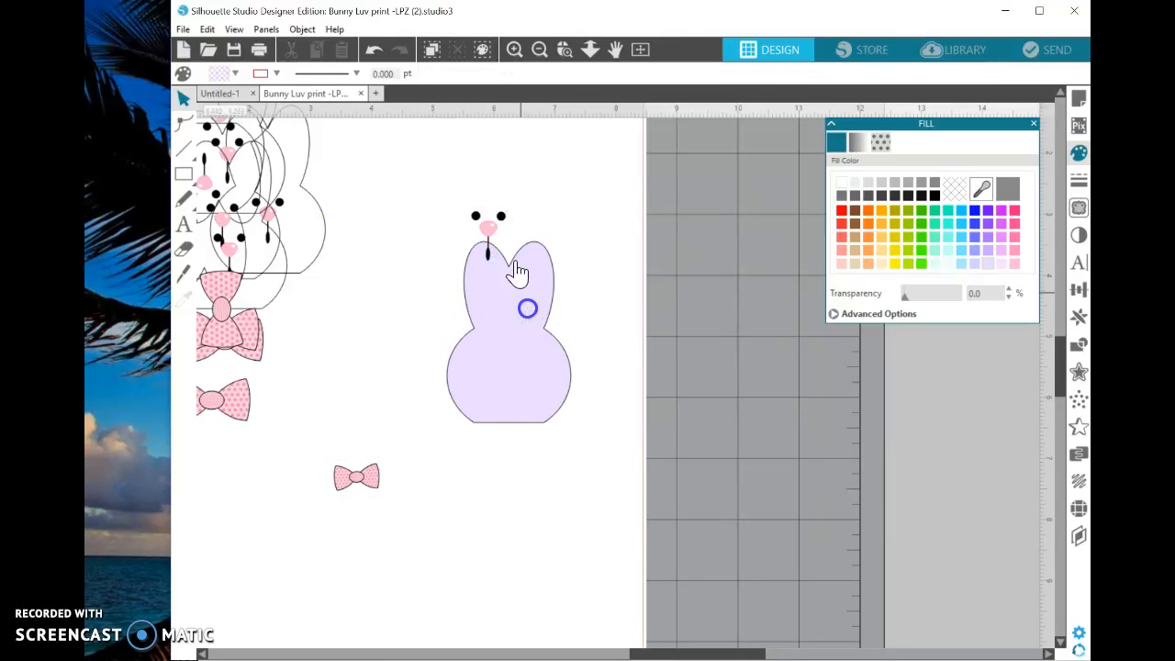
Place the face back on the lavender body, off-centre toward the lower right
{"action": "left_click_drag", "start_coordinate": [504, 223], "coordinate": [526, 346]}
{"action": "left_click", "coordinate": [450, 230]}
{"action": "left_click", "coordinate": [469, 331]}
{"action": "left_click", "coordinate": [572, 454]}
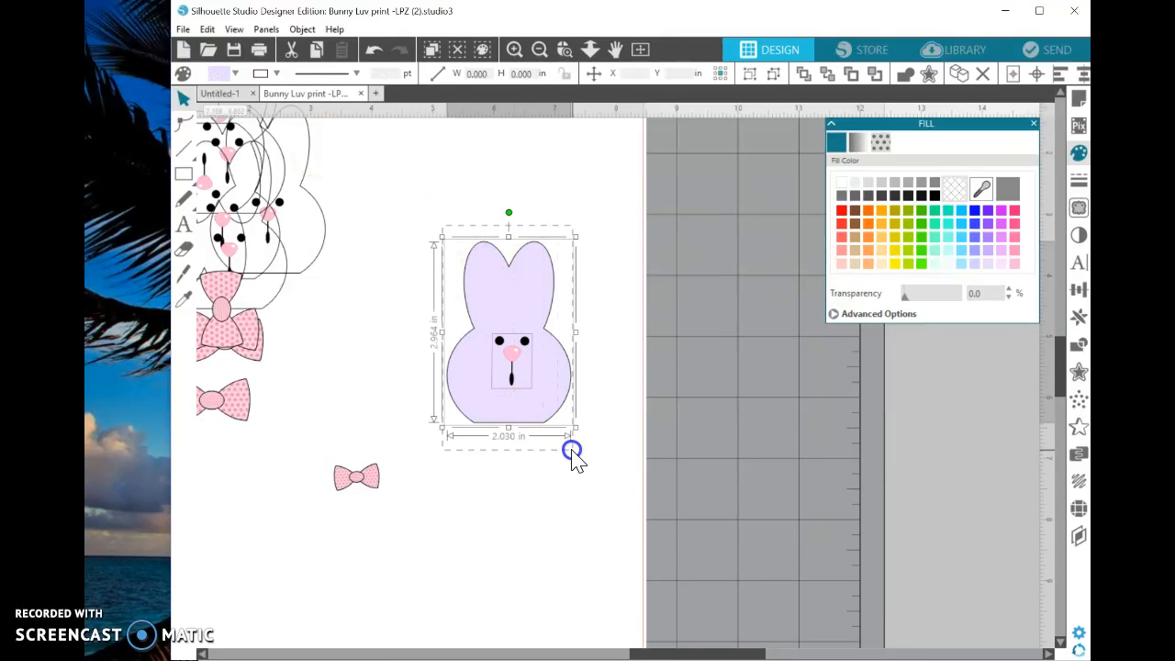
{"action": "left_click", "coordinate": [603, 311]}
{"action": "left_click_drag", "start_coordinate": [528, 352], "coordinate": [544, 363]}
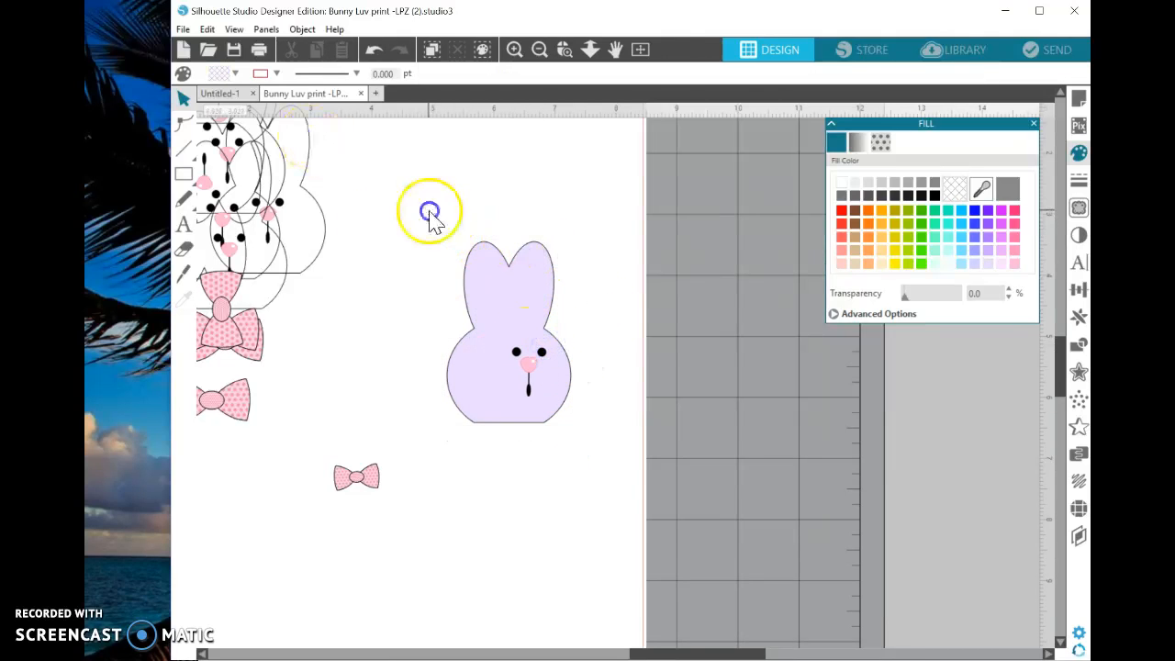
Select the bunny body and face together and center them on the page
{"action": "left_click_drag", "start_coordinate": [428, 204], "coordinate": [563, 401]}
{"action": "left_click_drag", "start_coordinate": [587, 455], "coordinate": [587, 455]}
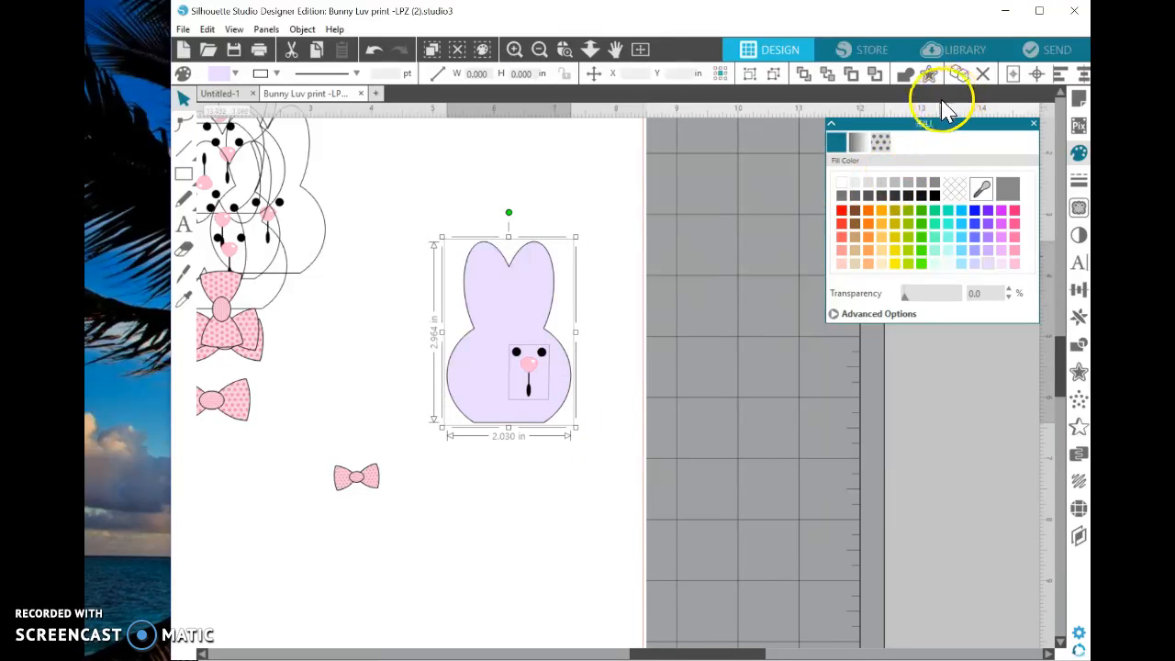
{"action": "left_click", "coordinate": [1079, 292]}
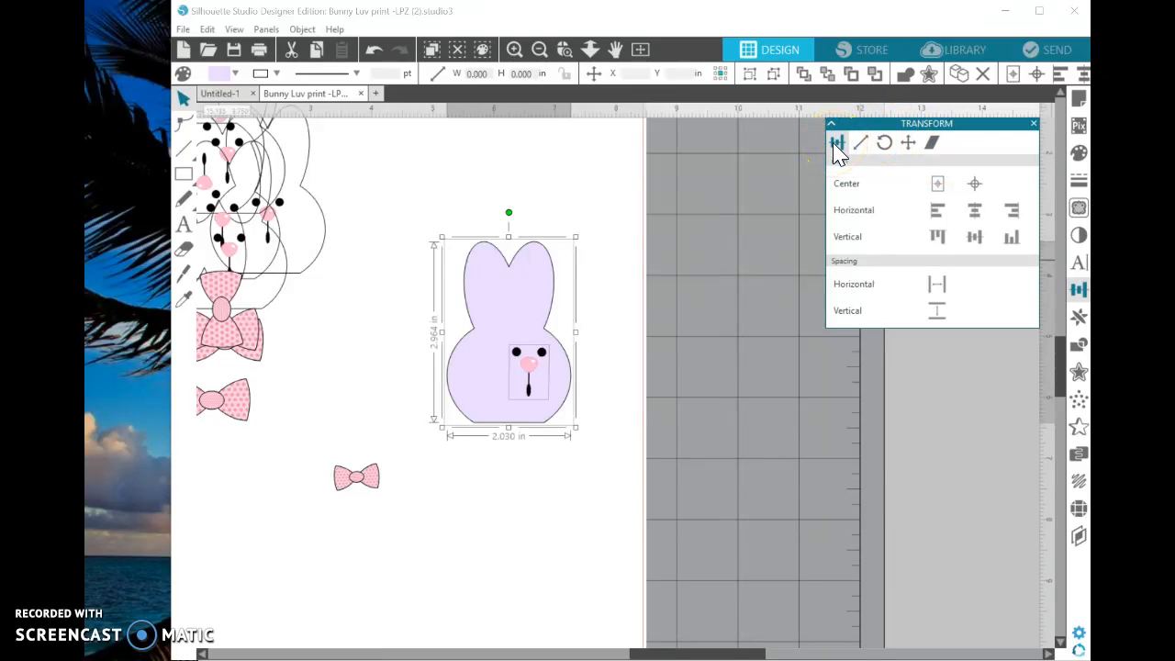
{"action": "left_click", "coordinate": [938, 187]}
Move the bow tie farther to the lower left and align the centers of the bunny body and face
{"action": "left_click_drag", "start_coordinate": [373, 500], "coordinate": [295, 581]}
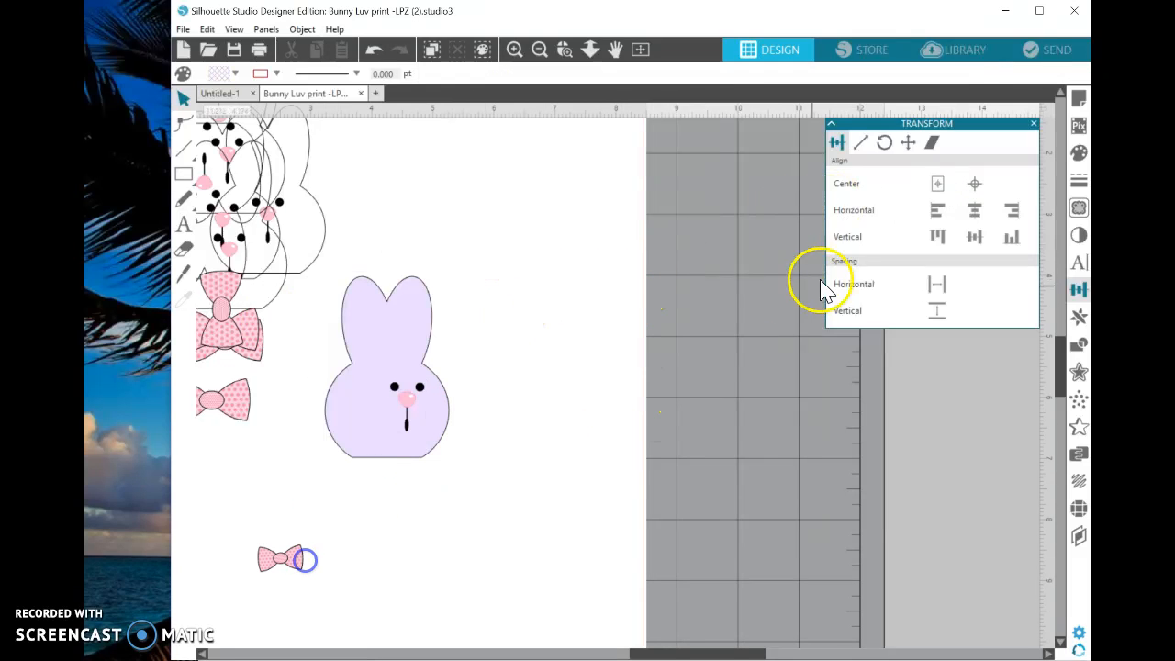
{"action": "left_click_drag", "start_coordinate": [342, 279], "coordinate": [491, 460]}
{"action": "left_click", "coordinate": [975, 183]}
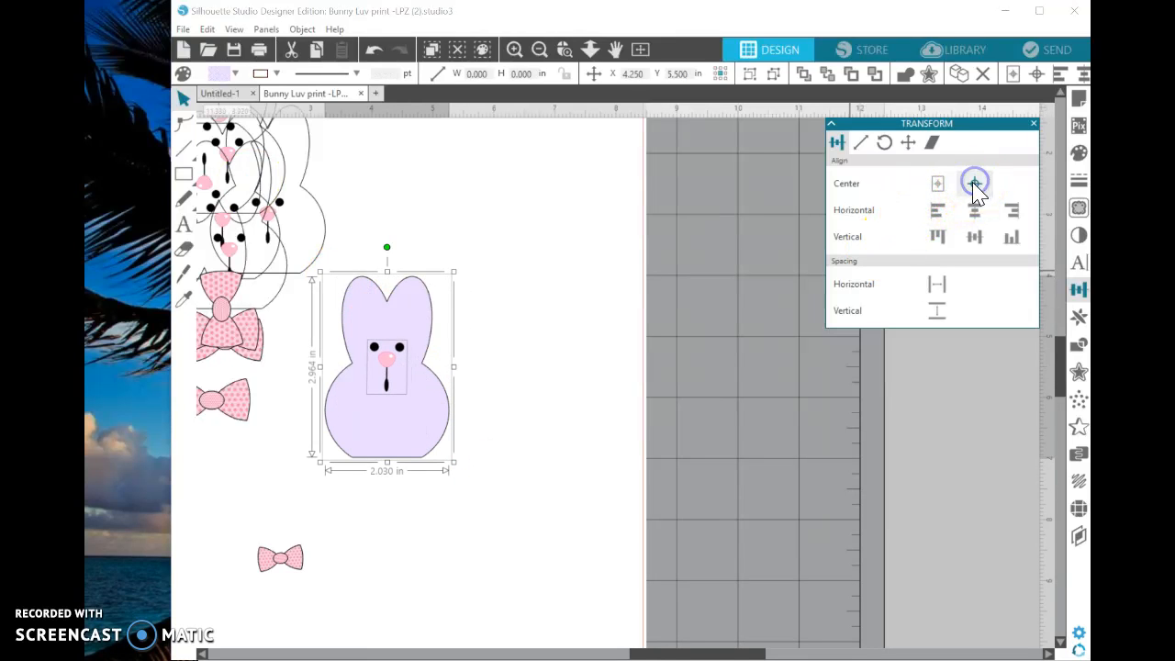
Move the bunny body and face toward the upper right and align their centers horizontally
{"action": "left_click", "coordinate": [643, 298]}
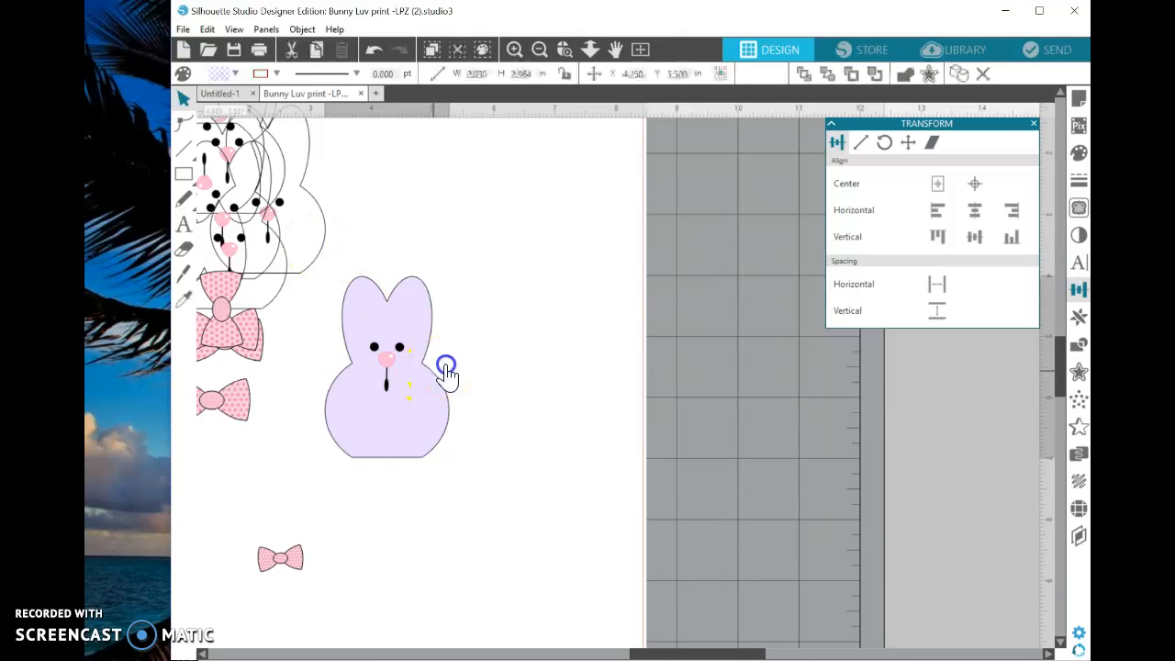
{"action": "left_click_drag", "start_coordinate": [446, 373], "coordinate": [529, 302]}
{"action": "left_click_drag", "start_coordinate": [407, 362], "coordinate": [489, 320]}
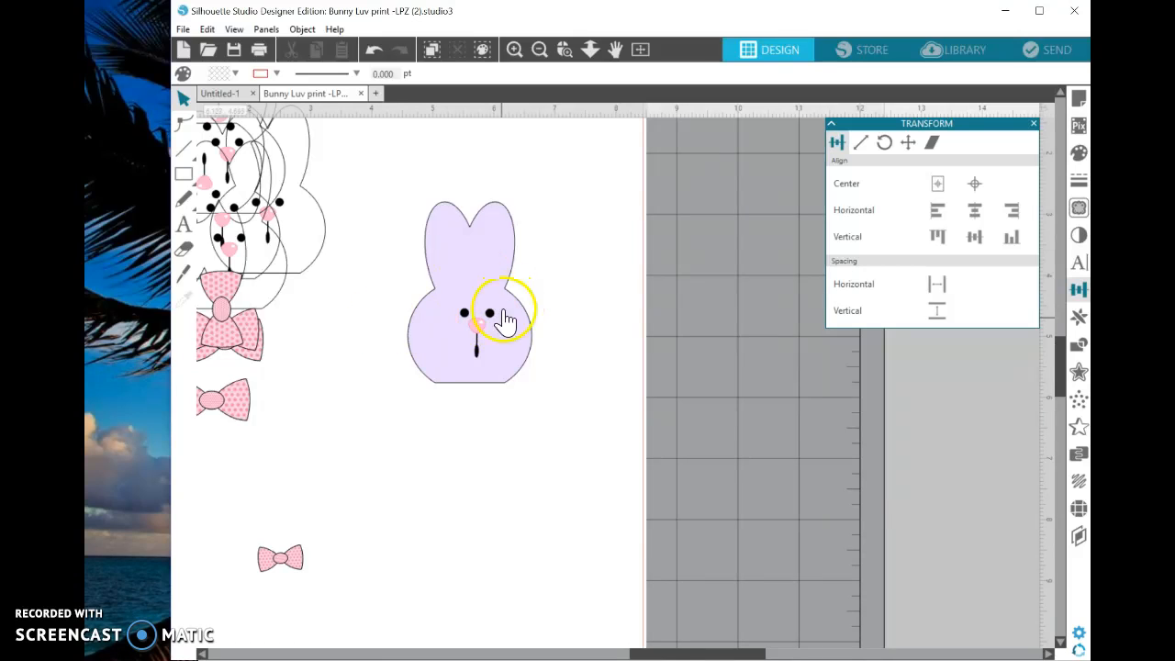
{"action": "left_click_drag", "start_coordinate": [394, 188], "coordinate": [521, 390]}
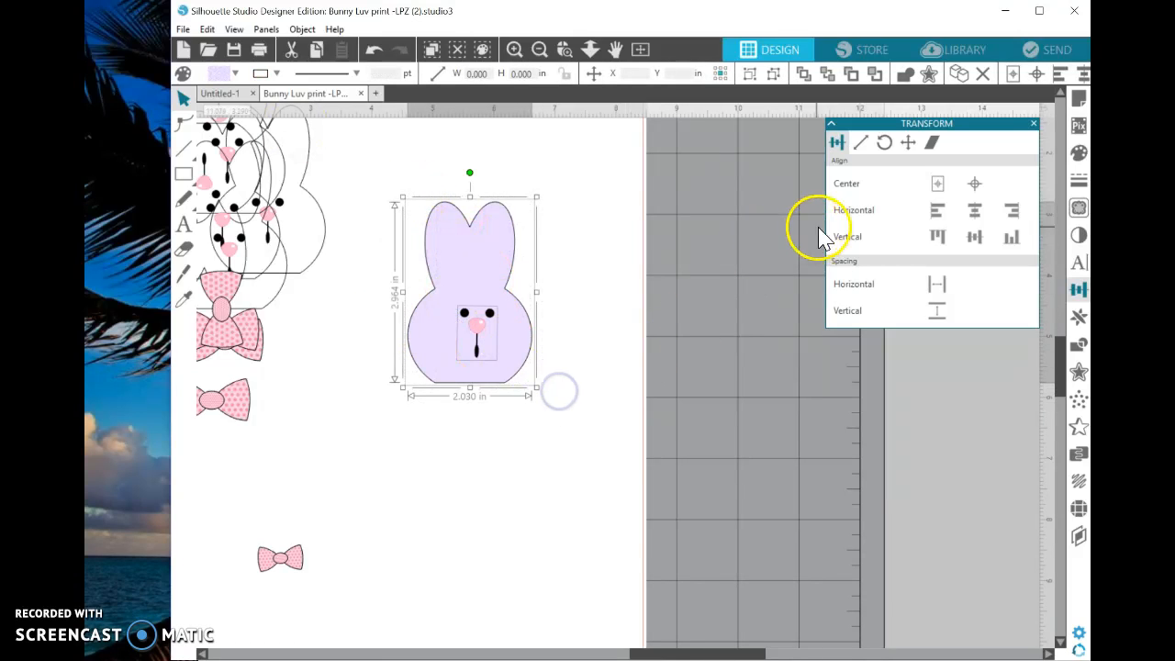
{"action": "left_click", "coordinate": [982, 218]}
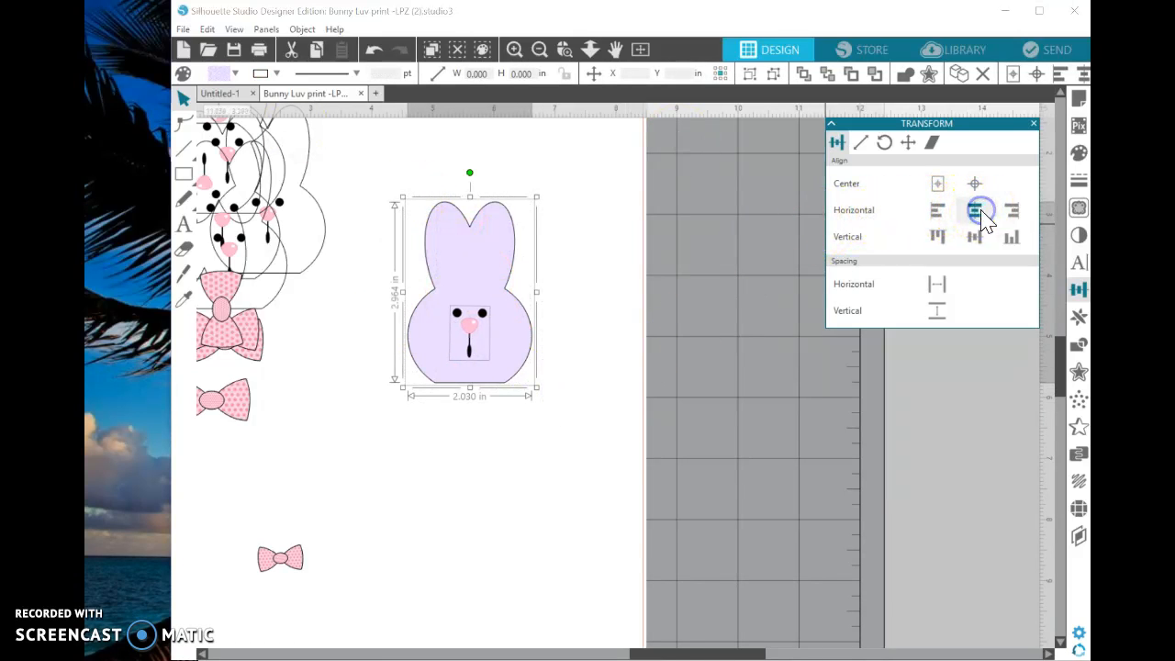
Group the lavender bunny body with its face and move the grouped bunny up and to the left
{"action": "left_click", "coordinate": [558, 255]}
{"action": "left_click_drag", "start_coordinate": [384, 198], "coordinate": [577, 401]}
{"action": "right_click", "coordinate": [490, 297]}
{"action": "left_click", "coordinate": [517, 483]}
{"action": "left_click_drag", "start_coordinate": [531, 378], "coordinate": [485, 308]}
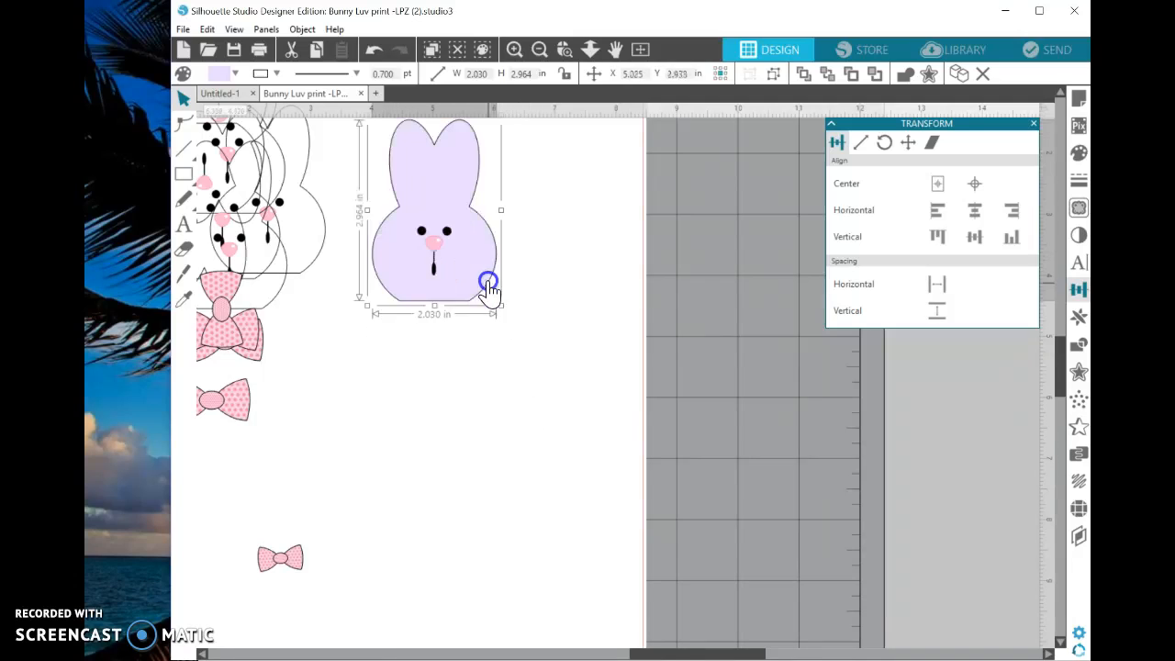
Enlarge the small bow tie to about 1.97 by 1.08 in below the bunny and clear its pattern fill
{"action": "left_click_drag", "start_coordinate": [308, 562], "coordinate": [522, 323]}
{"action": "left_click_drag", "start_coordinate": [487, 394], "coordinate": [441, 447]}
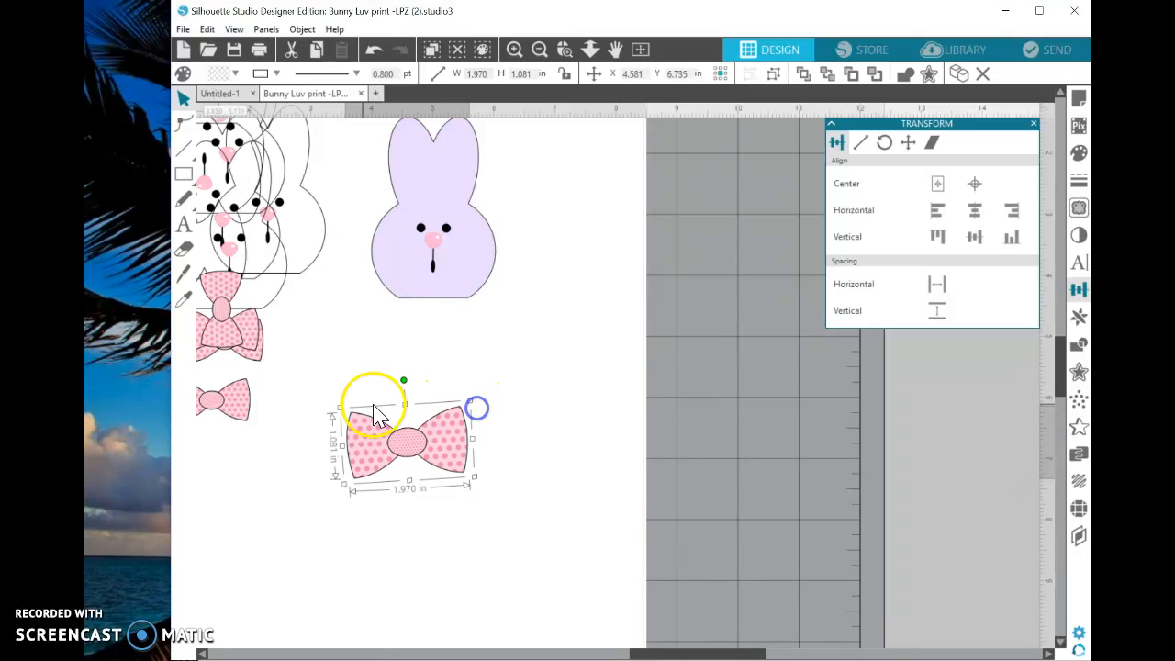
{"action": "left_click", "coordinate": [1034, 123]}
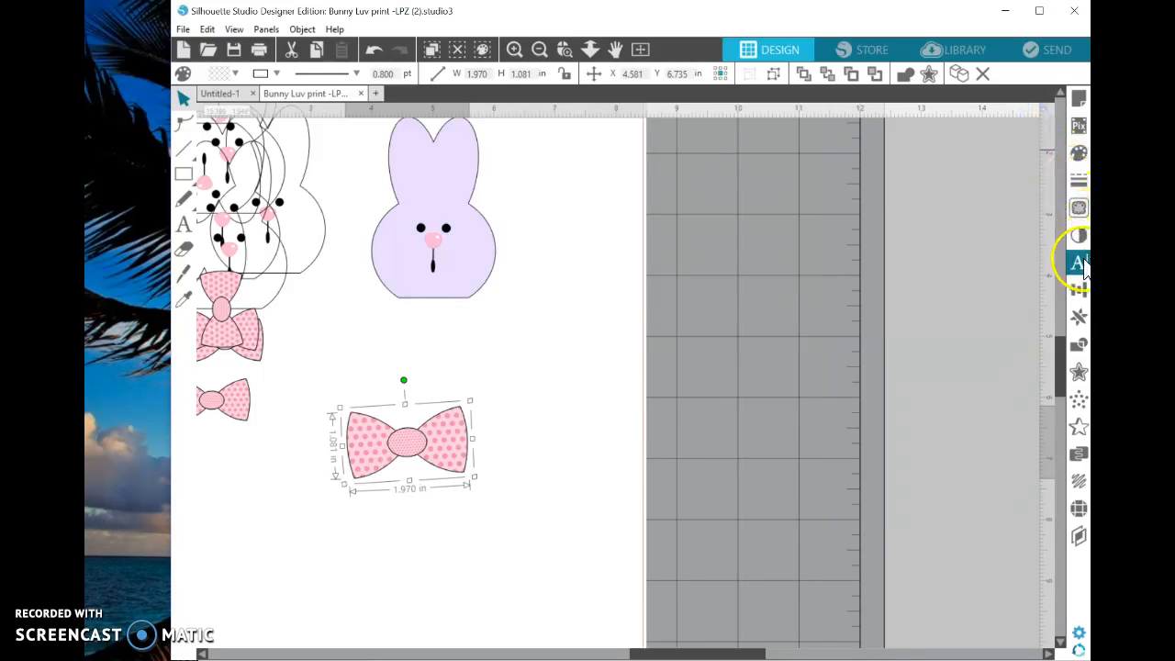
{"action": "left_click", "coordinate": [1080, 156]}
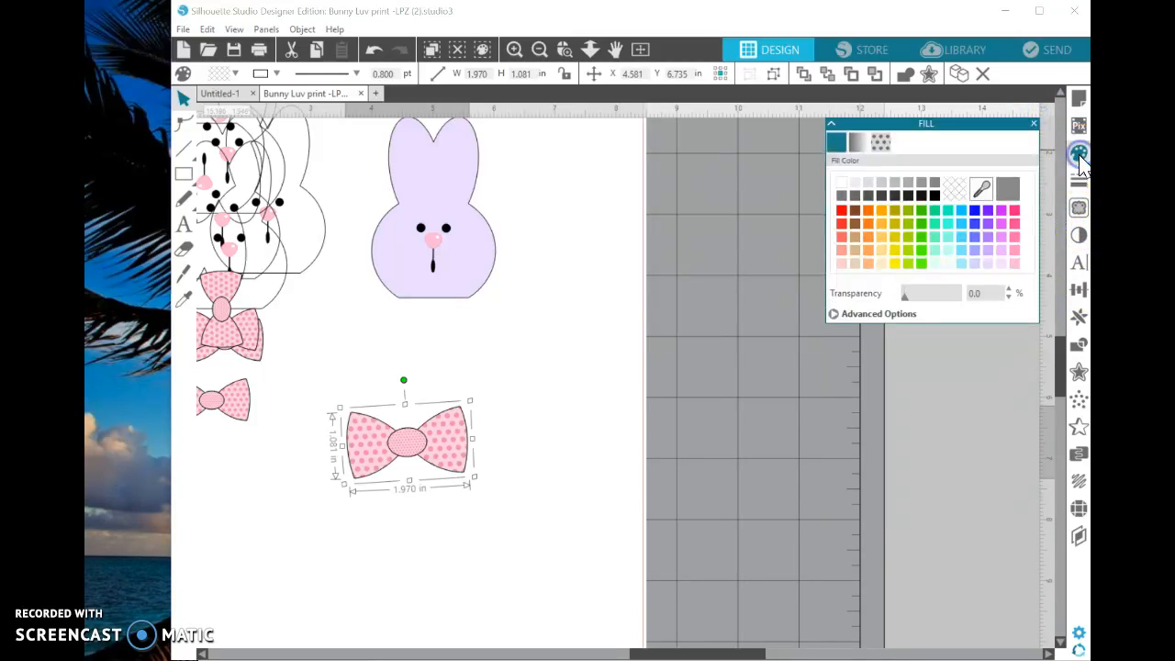
{"action": "left_click", "coordinate": [955, 189]}
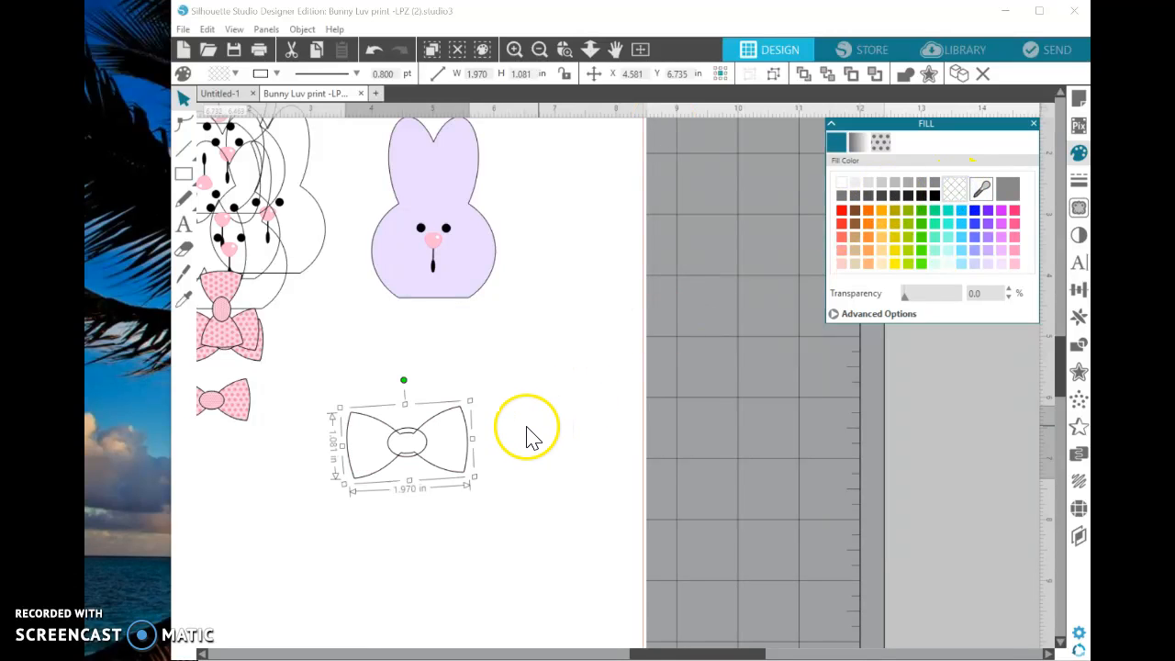
Ungroup the unfilled bow tie, pull its oval knot out below the bow and fill the knot with white
{"action": "left_click_drag", "start_coordinate": [409, 418], "coordinate": [456, 413]}
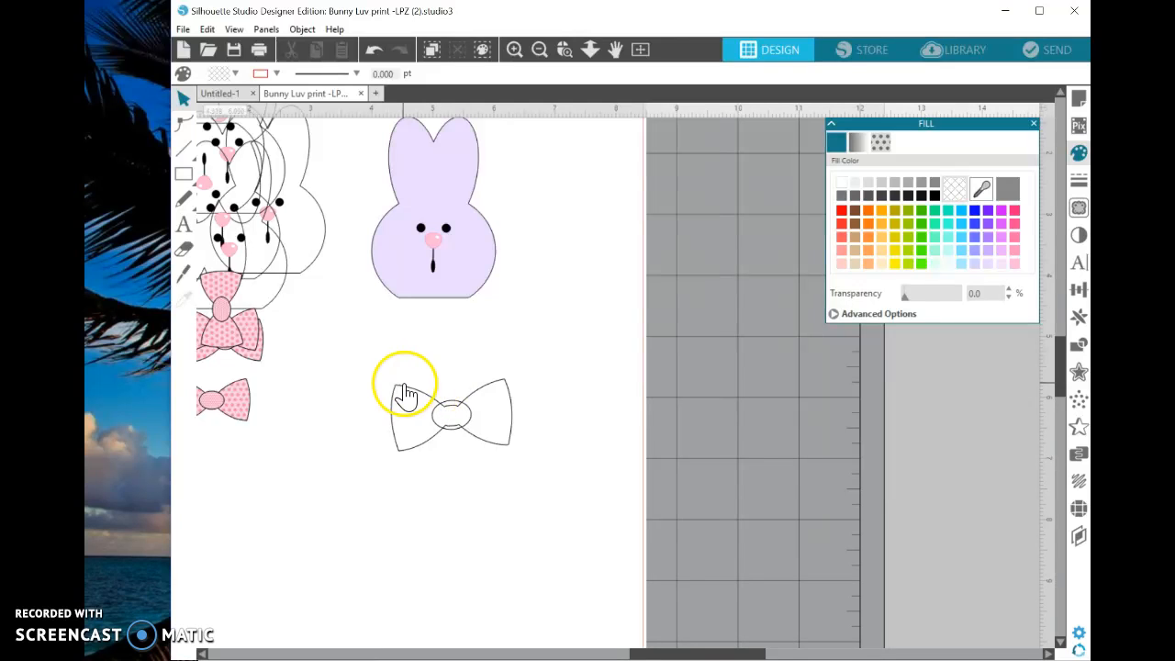
{"action": "left_click_drag", "start_coordinate": [376, 357], "coordinate": [525, 470]}
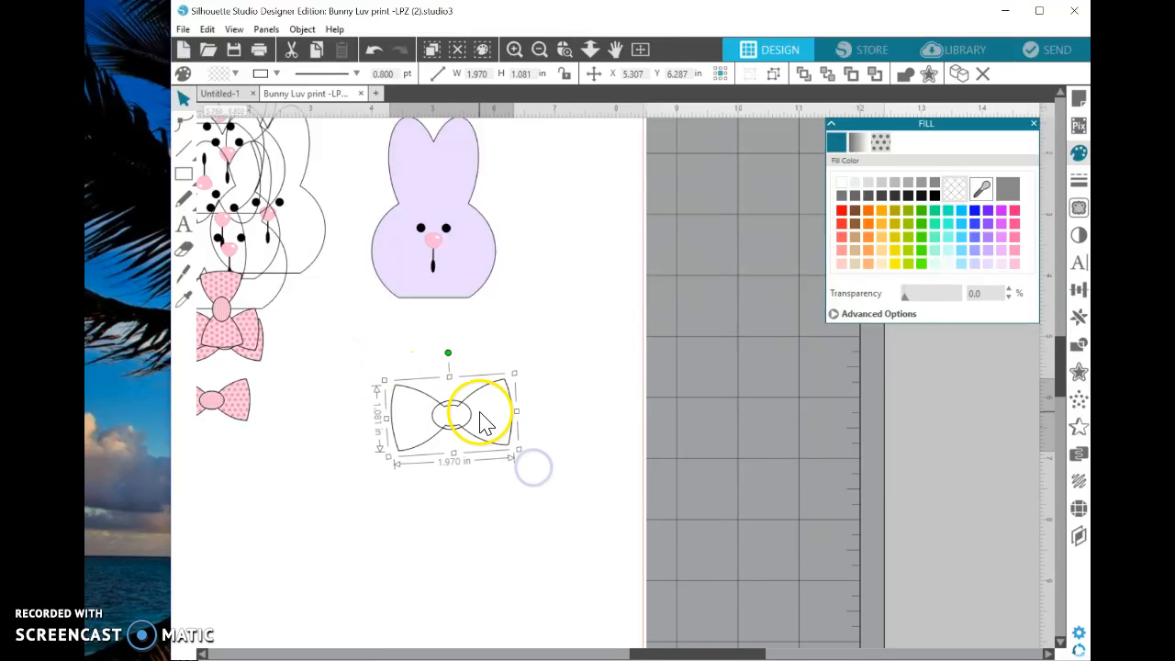
{"action": "right_click", "coordinate": [479, 413]}
{"action": "left_click", "coordinate": [538, 257]}
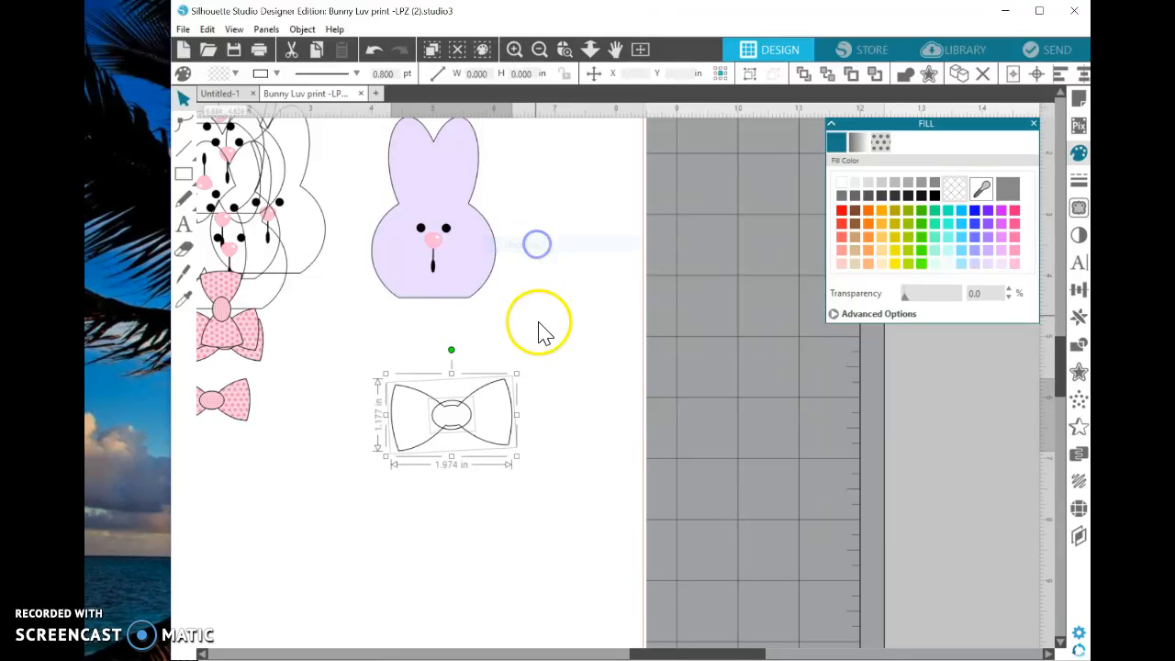
{"action": "left_click_drag", "start_coordinate": [450, 418], "coordinate": [451, 481]}
{"action": "left_click", "coordinate": [842, 183]}
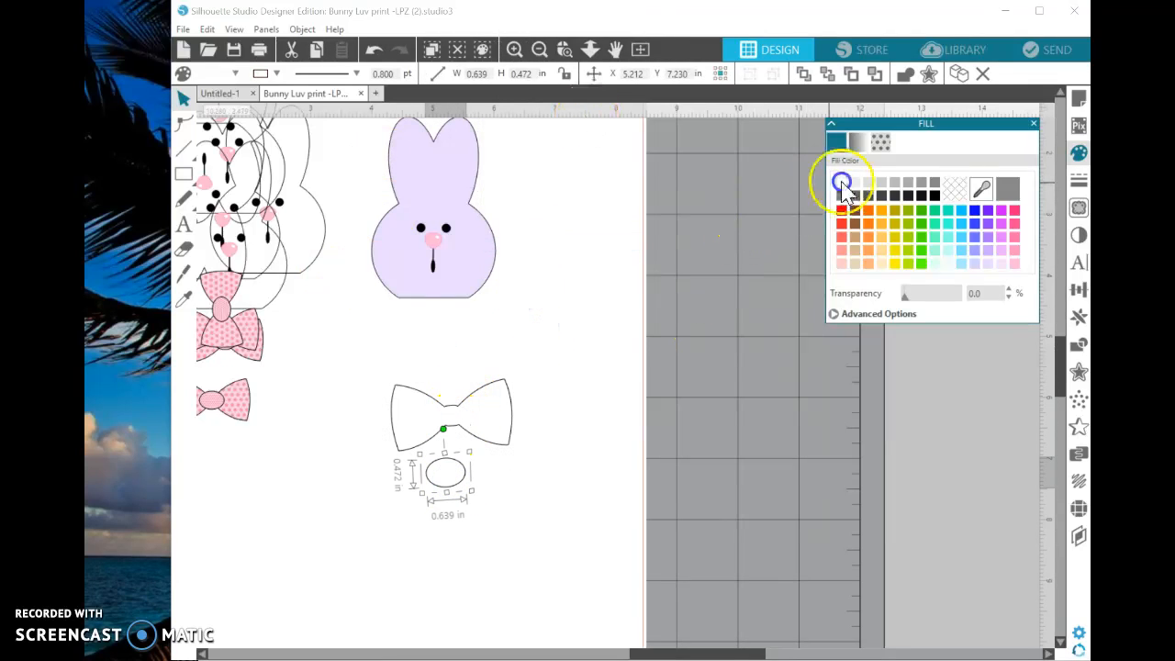
Put the white knot back on the bow, then center both pieces on the page and with each other
{"action": "left_click_drag", "start_coordinate": [463, 468], "coordinate": [476, 411]}
{"action": "left_click_drag", "start_coordinate": [375, 361], "coordinate": [557, 486]}
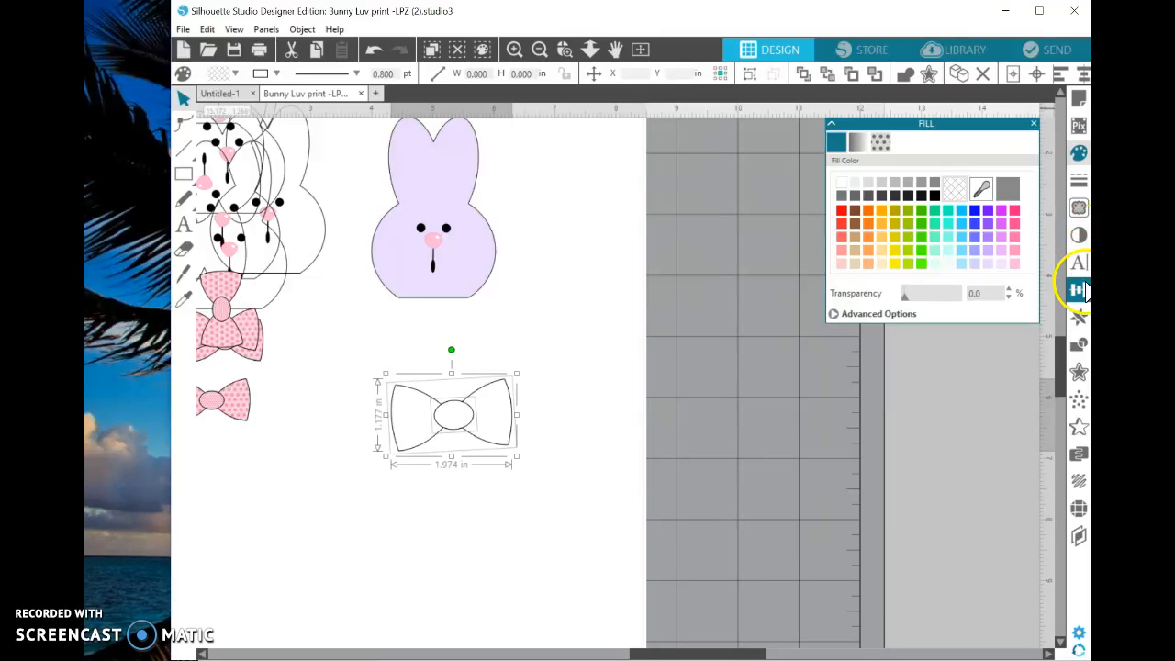
{"action": "left_click", "coordinate": [1079, 290]}
{"action": "left_click", "coordinate": [860, 151]}
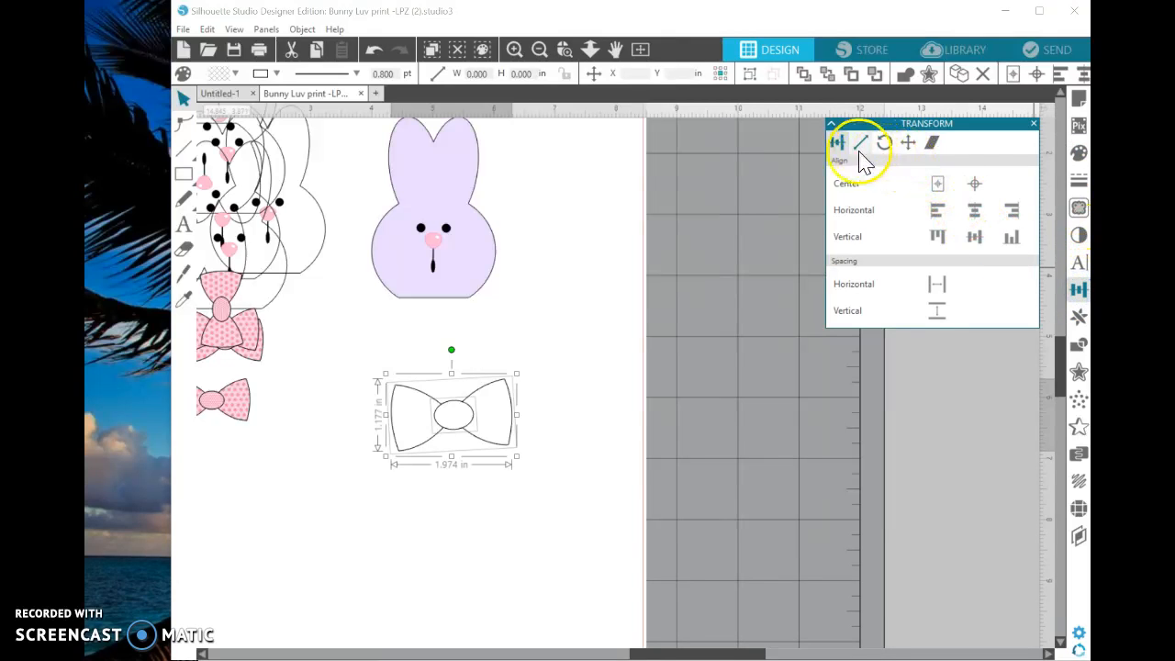
{"action": "left_click", "coordinate": [937, 184]}
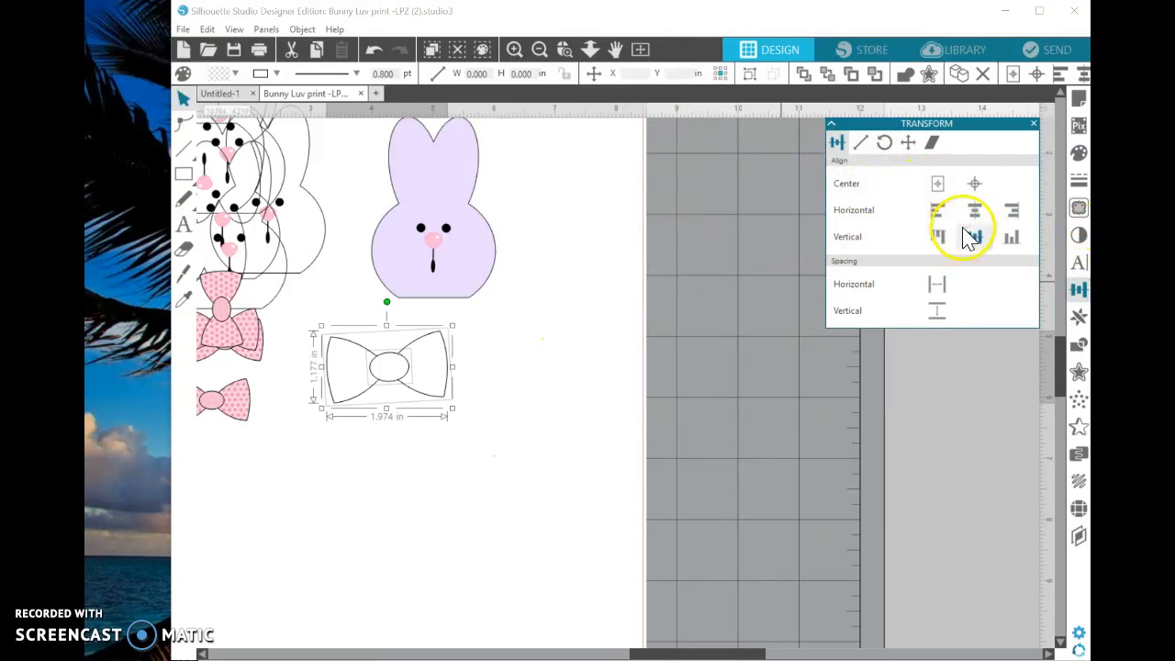
{"action": "left_click", "coordinate": [975, 183]}
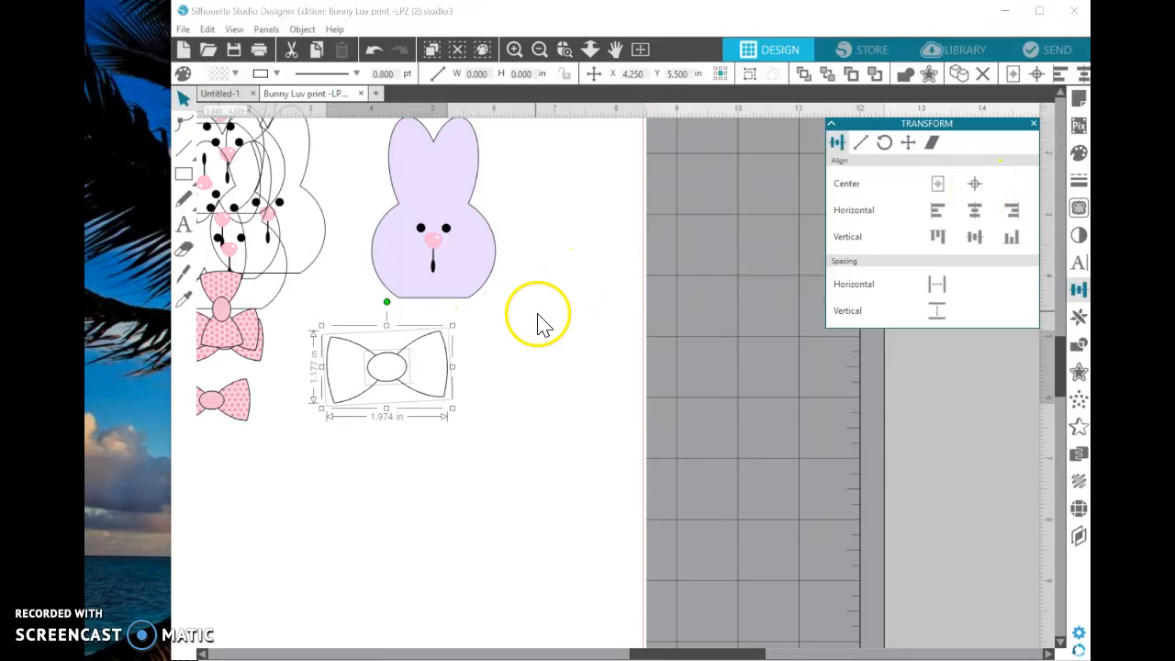
Group the bow and its white knot, and move the bow tie and the lavender bunny down and to the right
{"action": "left_click", "coordinate": [465, 325]}
{"action": "left_click", "coordinate": [349, 341]}
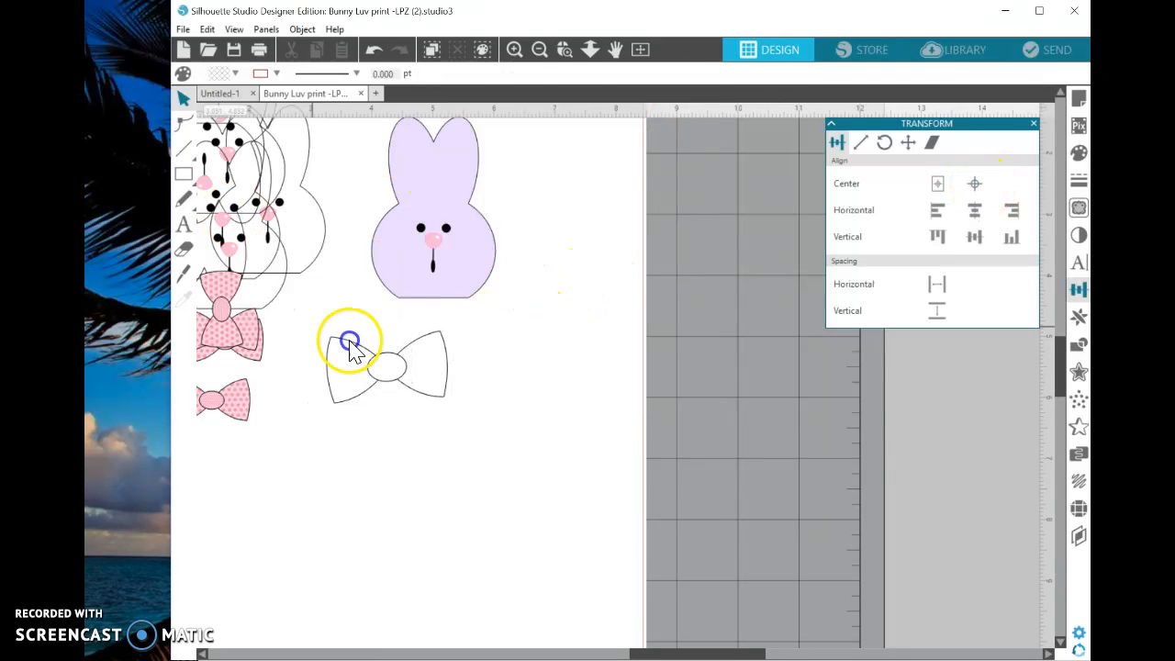
{"action": "right_click", "coordinate": [424, 390]}
{"action": "left_click", "coordinate": [498, 230]}
{"action": "left_click", "coordinate": [424, 388]}
{"action": "left_click_drag", "start_coordinate": [423, 387], "coordinate": [458, 486]}
{"action": "left_click_drag", "start_coordinate": [447, 313], "coordinate": [481, 350]}
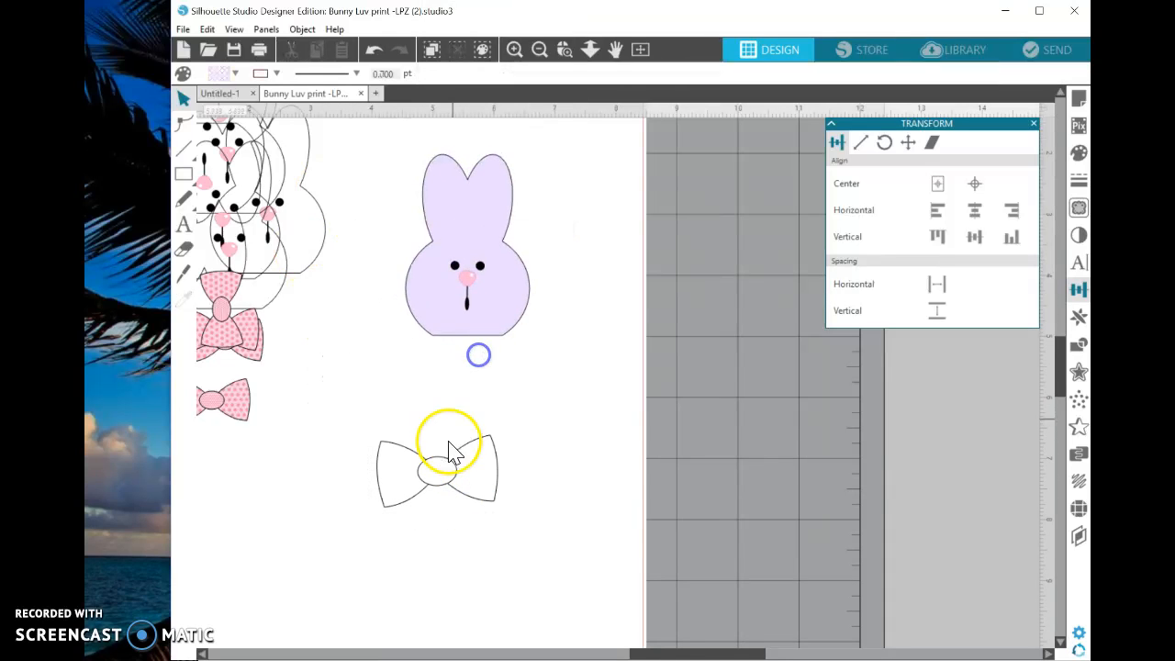
{"action": "left_click", "coordinate": [410, 448]}
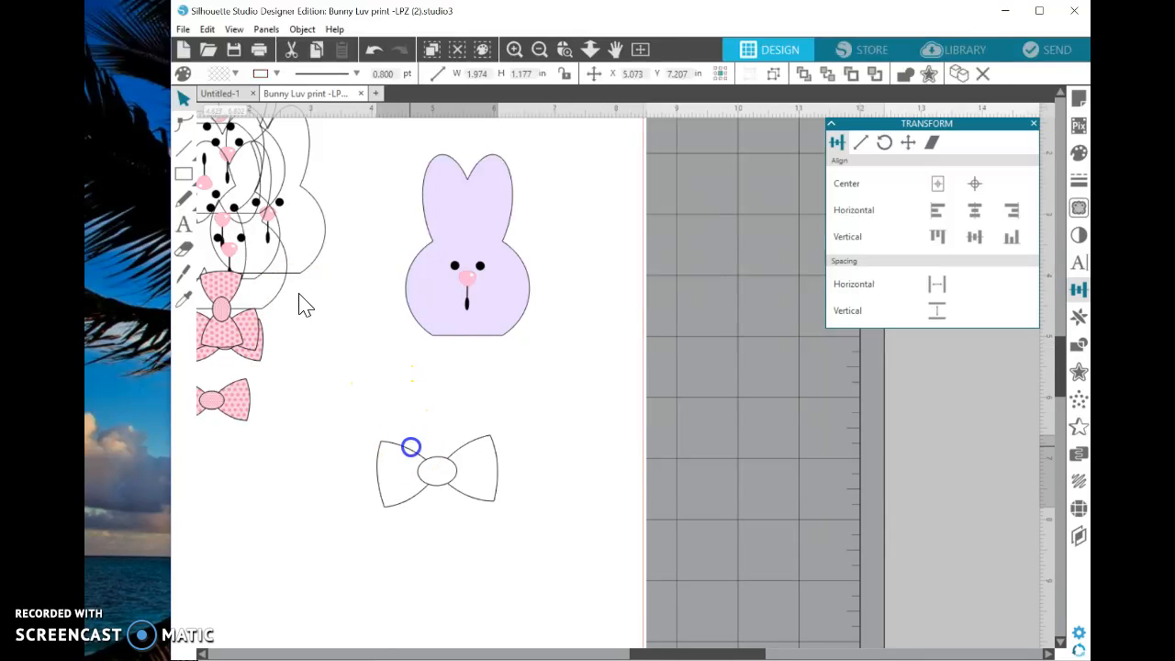
{"action": "left_click", "coordinate": [485, 215]}
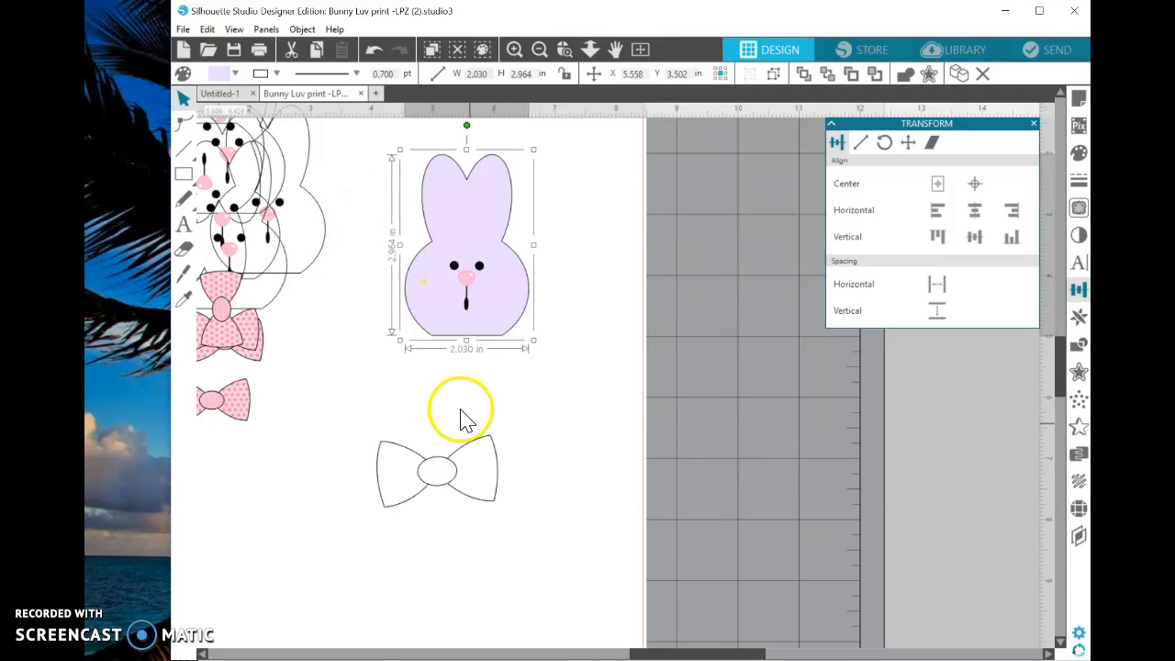
Pull three outlined bunnies out of the overlapping pile, placing two of them near the bottom of the page
{"action": "left_click_drag", "start_coordinate": [638, 656], "coordinate": [577, 655]}
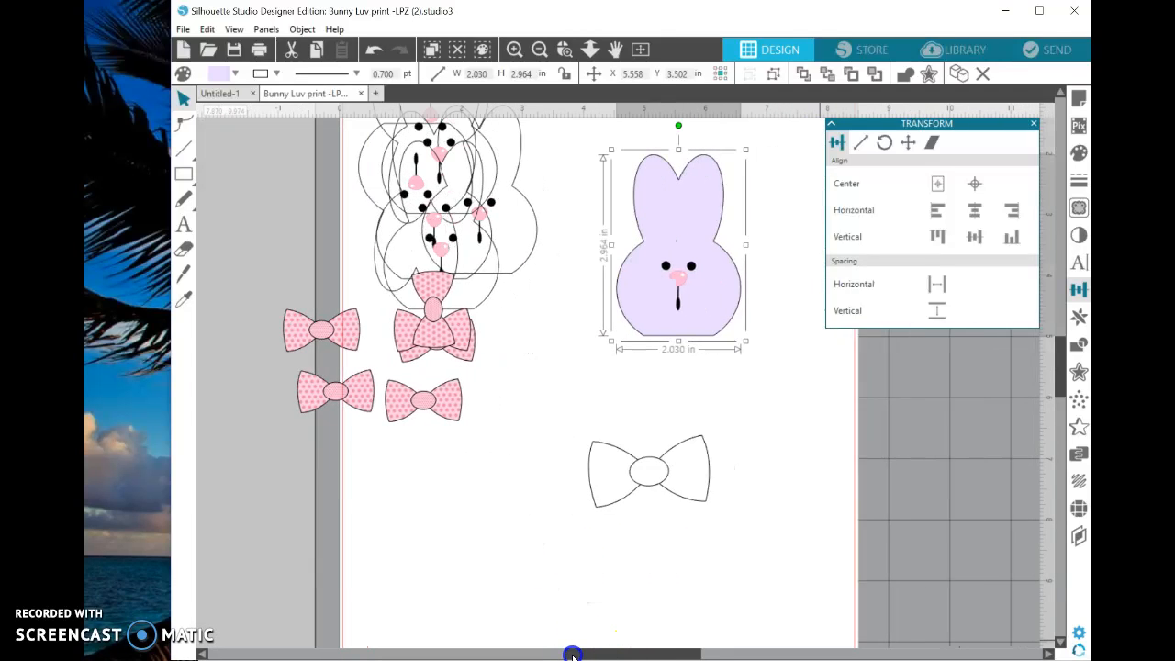
{"action": "left_click", "coordinate": [1035, 124]}
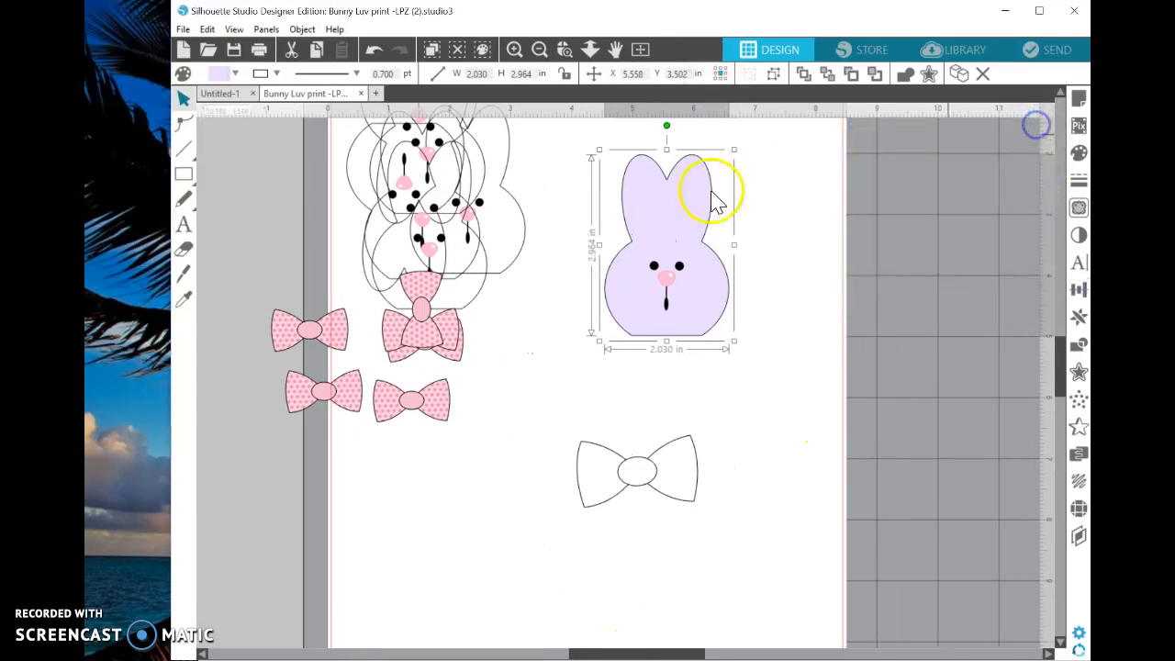
{"action": "scroll", "coordinate": [551, 367], "scroll_direction": "up", "scroll_amount": 1}
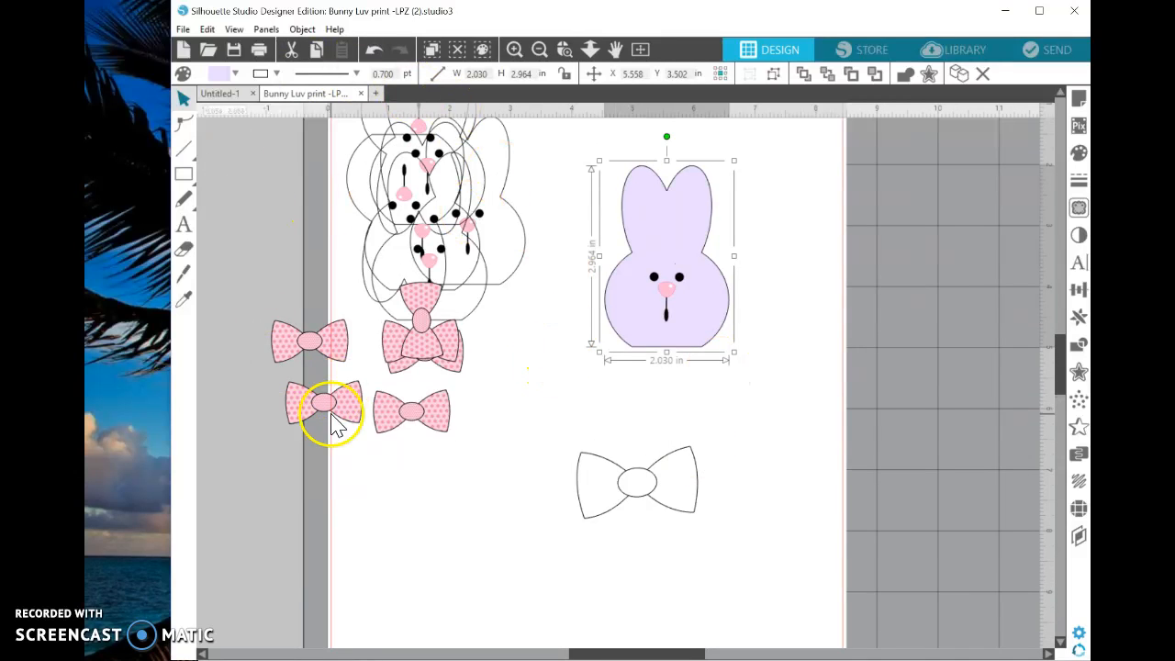
{"action": "left_click_drag", "start_coordinate": [498, 284], "coordinate": [521, 383]}
{"action": "left_click_drag", "start_coordinate": [453, 302], "coordinate": [528, 401]}
{"action": "left_click_drag", "start_coordinate": [413, 246], "coordinate": [475, 341]}
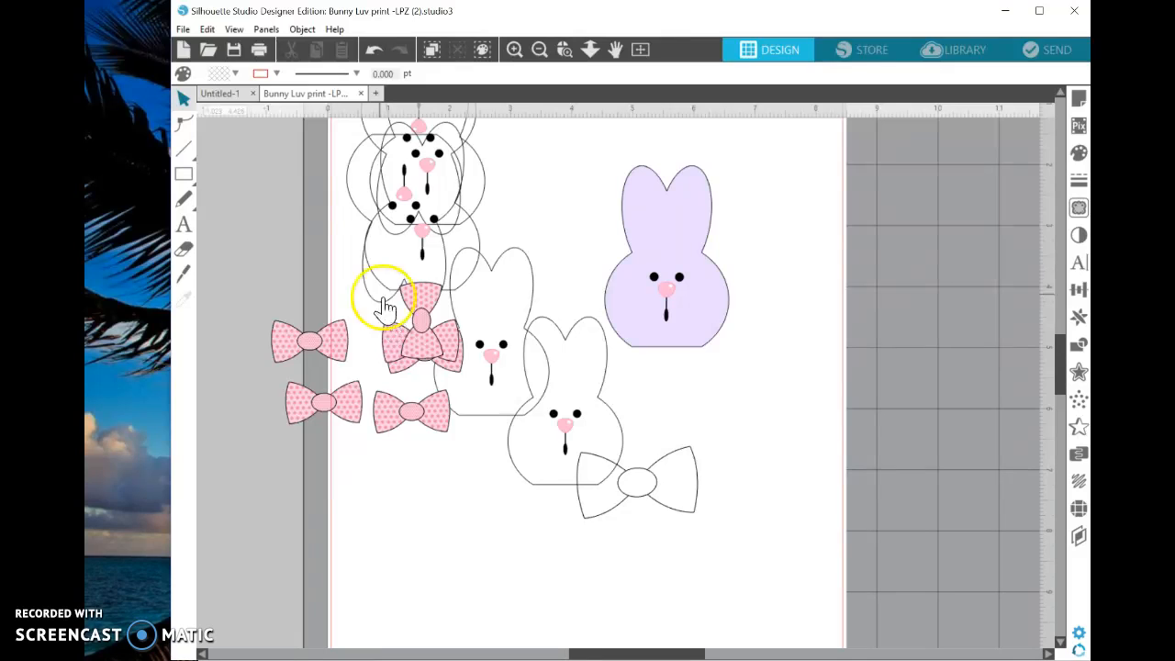
{"action": "left_click_drag", "start_coordinate": [490, 230], "coordinate": [460, 643]}
{"action": "left_click_drag", "start_coordinate": [504, 431], "coordinate": [559, 626]}
{"action": "left_click", "coordinate": [560, 610]}
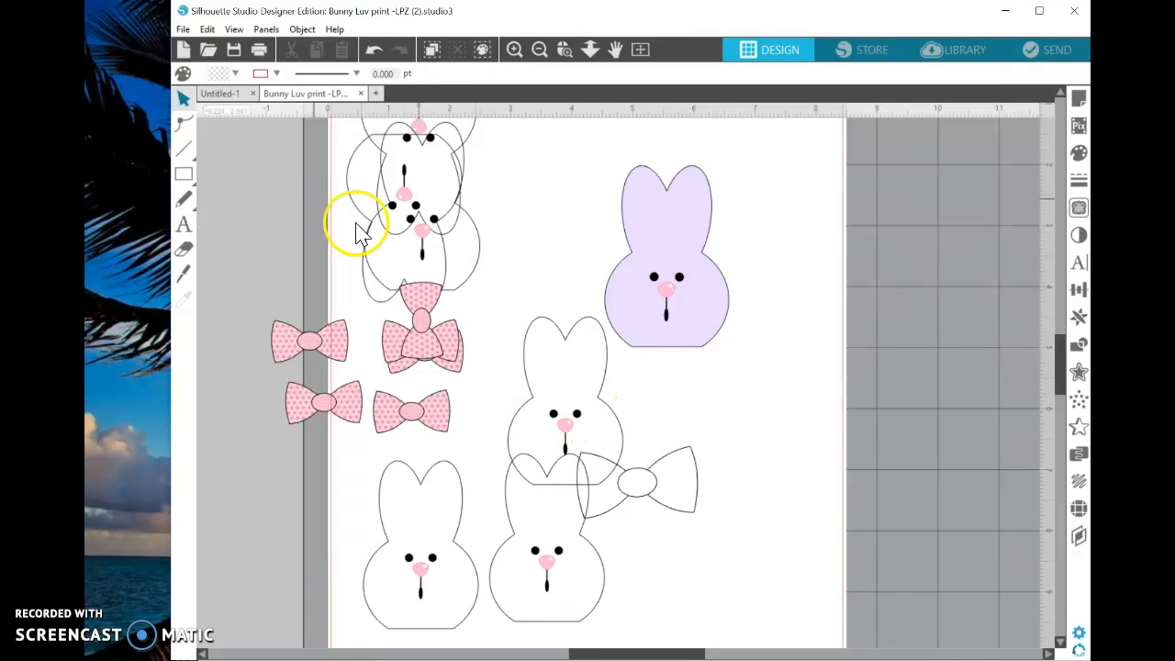
{"action": "left_click", "coordinate": [183, 28]}
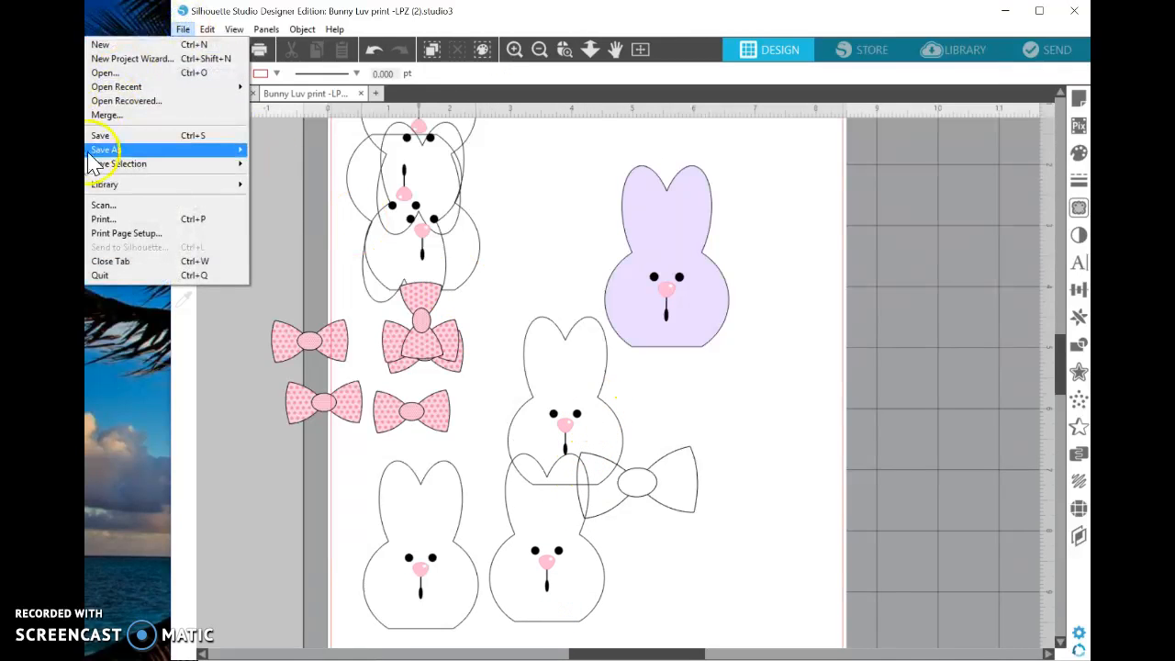
{"action": "mouse_move", "coordinate": [101, 151]}
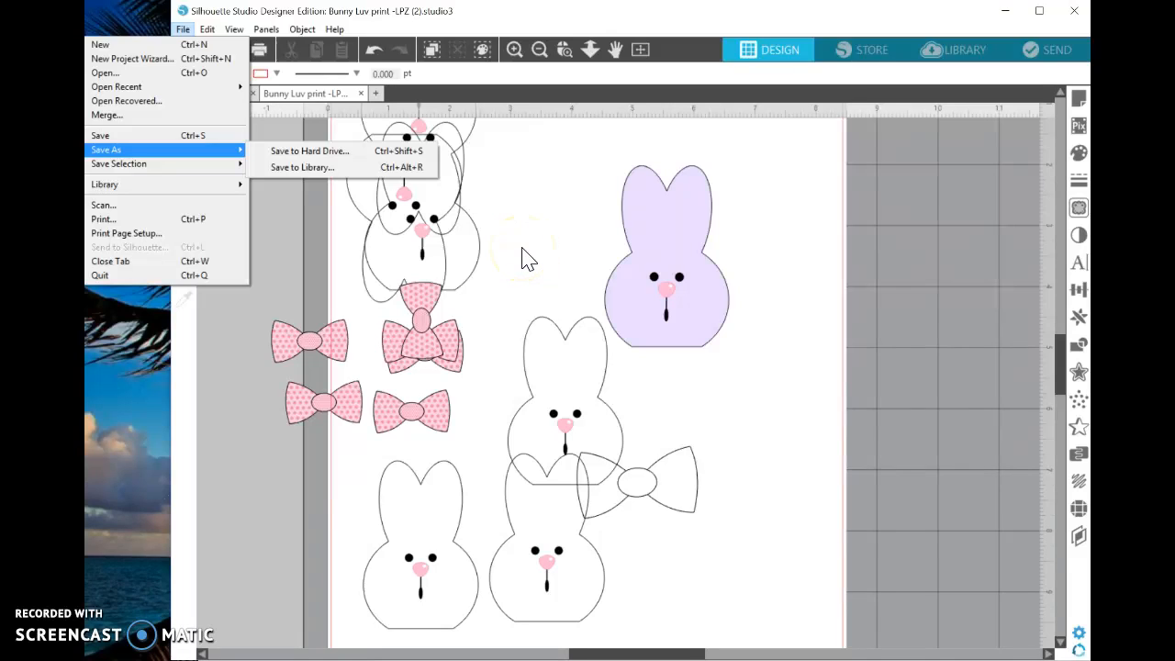
{"action": "left_click", "coordinate": [566, 207]}
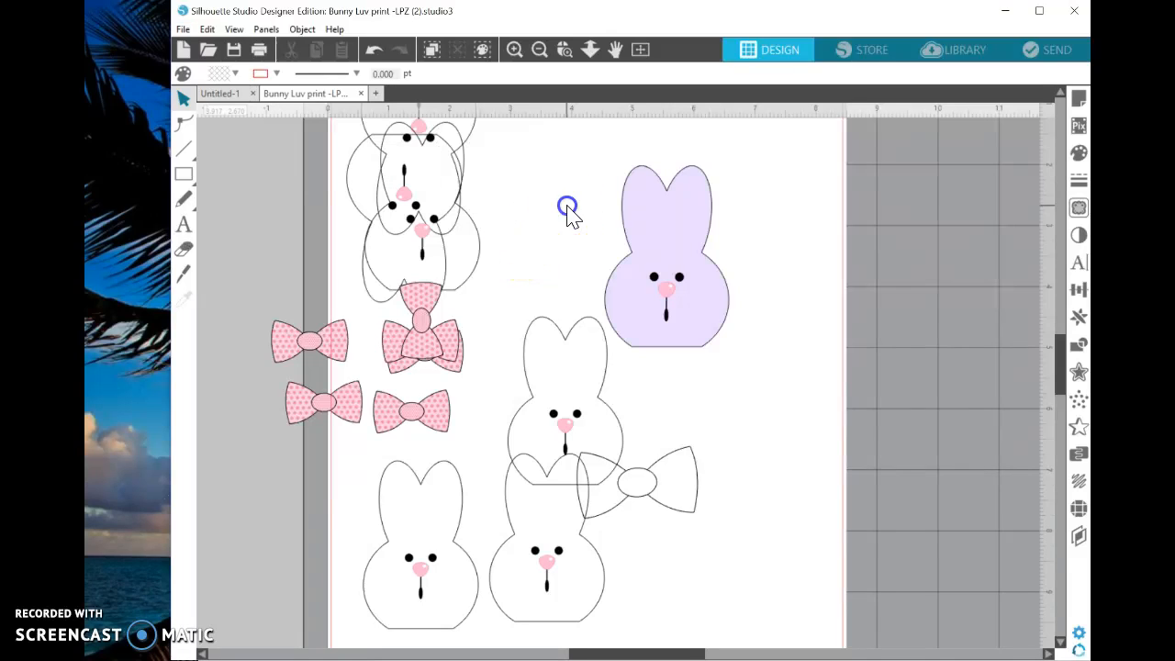
Move a pink bow tie up out of the pile and shift two outlined bunnies to the page's left side
{"action": "left_click_drag", "start_coordinate": [524, 309], "coordinate": [606, 407]}
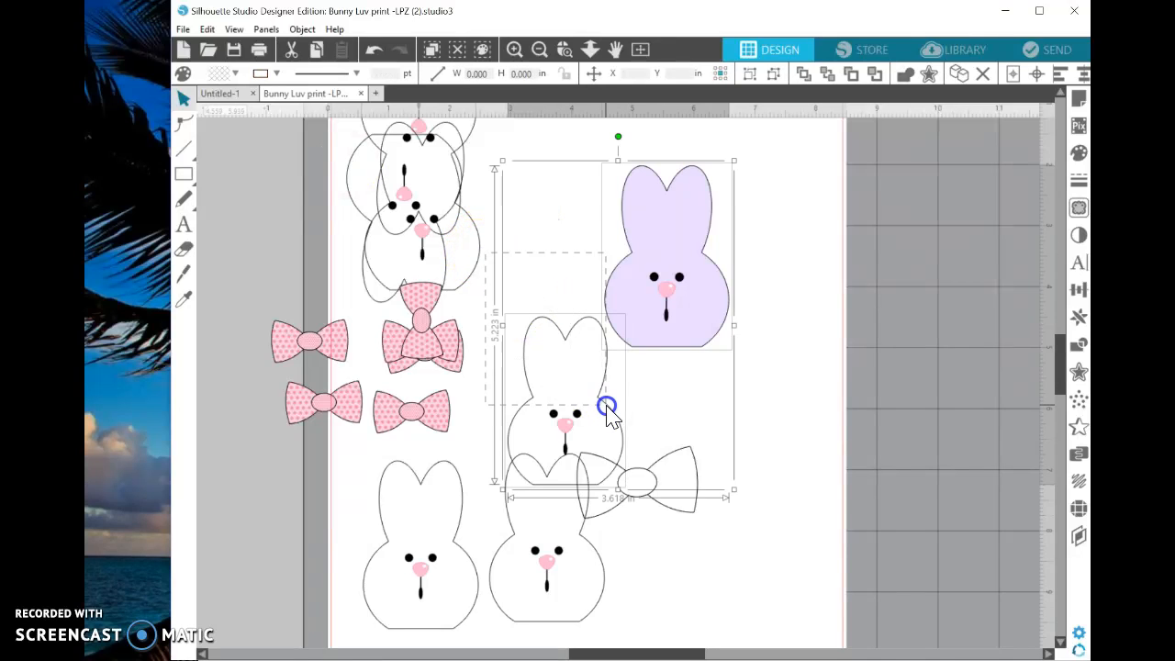
{"action": "left_click", "coordinate": [545, 226]}
{"action": "left_click_drag", "start_coordinate": [467, 362], "coordinate": [511, 263]}
{"action": "left_click_drag", "start_coordinate": [600, 389], "coordinate": [428, 336]}
{"action": "left_click", "coordinate": [385, 310]}
{"action": "left_click_drag", "start_coordinate": [539, 463], "coordinate": [386, 431]}
{"action": "left_click", "coordinate": [538, 441]}
Move another pink bow tie below the lavender bunny and the white bow tie onto the outlined bunnies at lower left
{"action": "left_click_drag", "start_coordinate": [455, 343], "coordinate": [747, 408]}
{"action": "left_click_drag", "start_coordinate": [695, 470], "coordinate": [465, 517]}
{"action": "left_click", "coordinate": [524, 318]}
Move the vertical pink bow tie into the open area and rotate it 90° clockwise
{"action": "left_click_drag", "start_coordinate": [429, 356], "coordinate": [572, 494]}
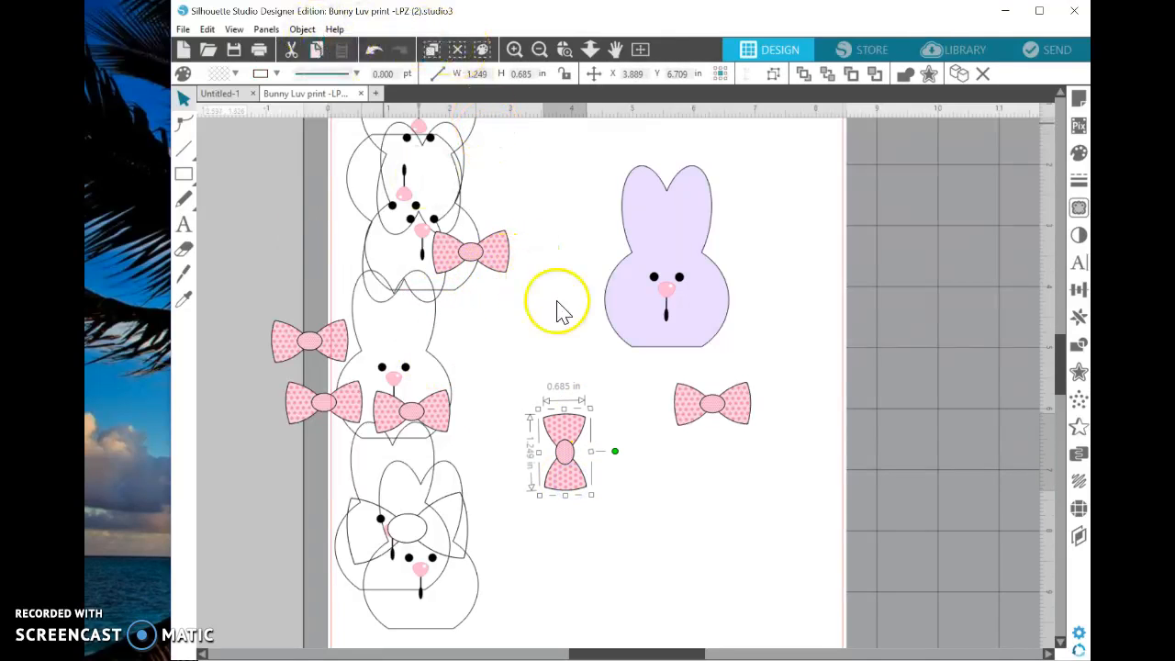
{"action": "left_click", "coordinate": [302, 29]}
{"action": "mouse_move", "coordinate": [266, 29]}
{"action": "mouse_move", "coordinate": [303, 29]}
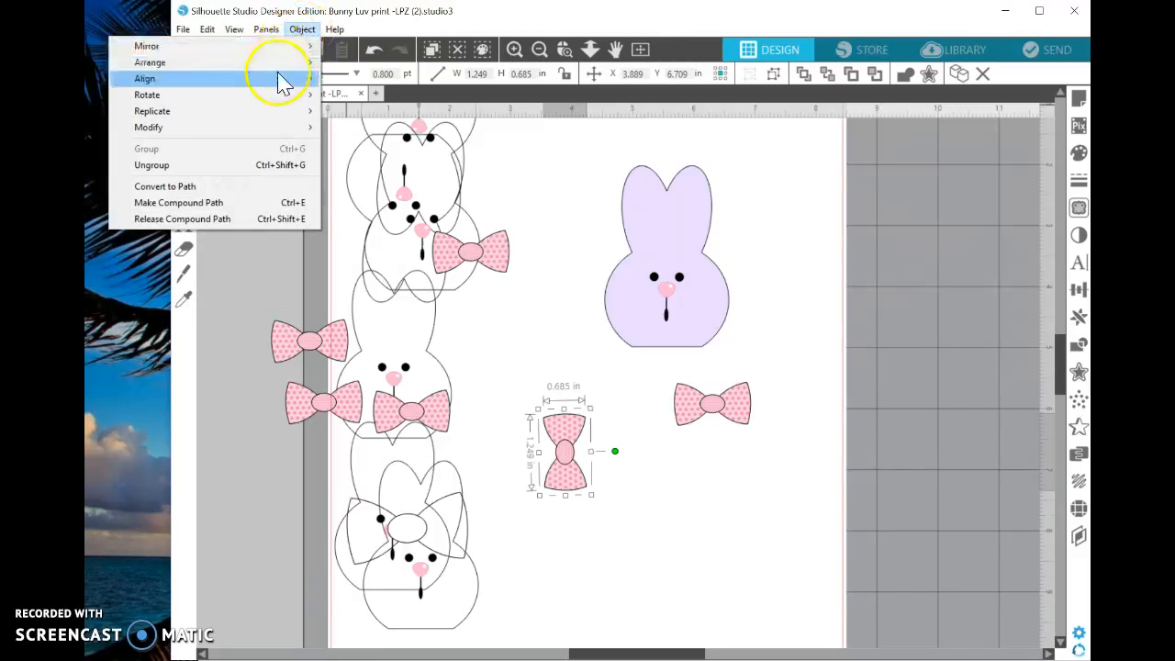
{"action": "mouse_move", "coordinate": [306, 101]}
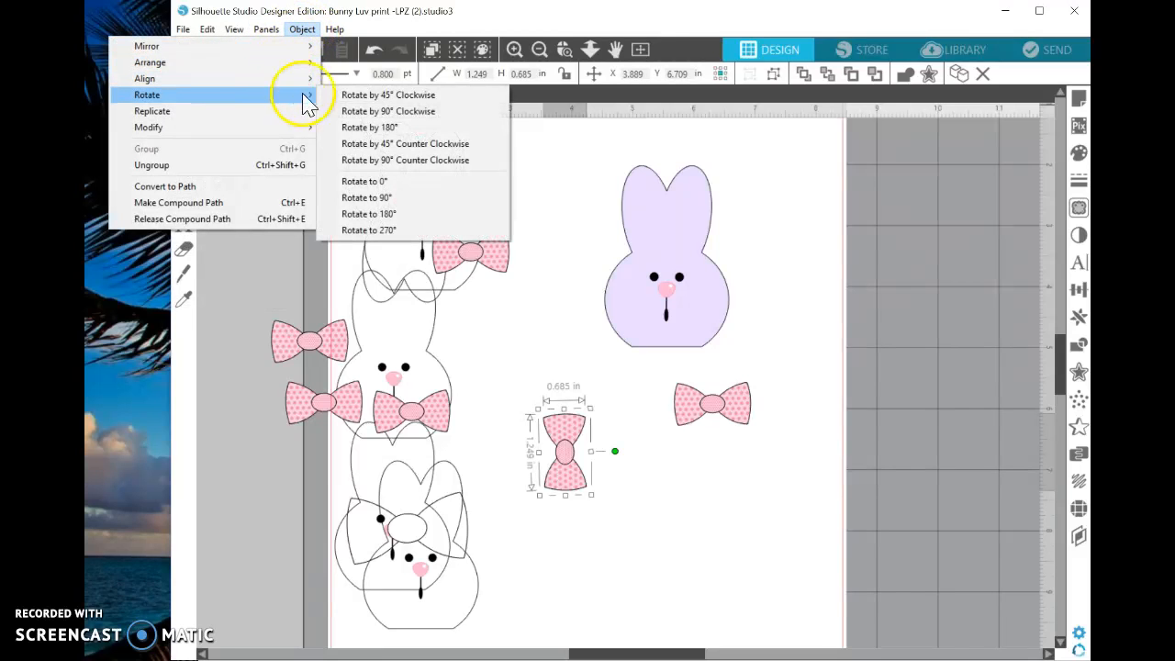
{"action": "left_click", "coordinate": [376, 113]}
Place the rotated bow tie at the base of the lavender bunny's ears and move the spare pink bow tie to the lower left
{"action": "left_click_drag", "start_coordinate": [601, 464], "coordinate": [703, 261]}
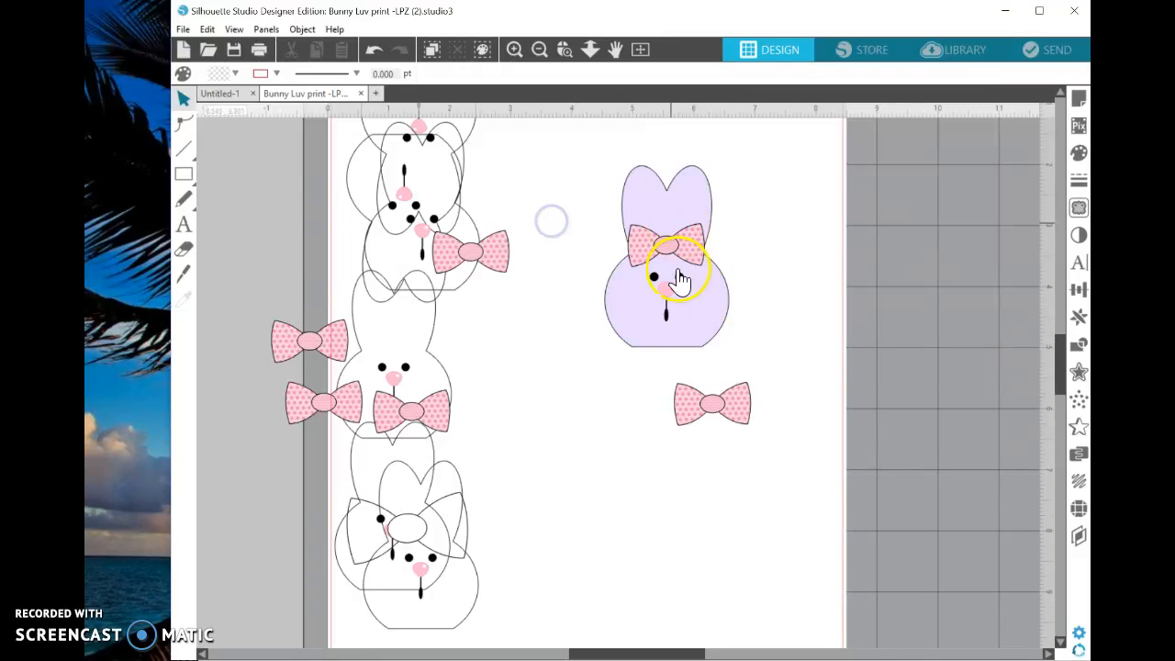
{"action": "left_click_drag", "start_coordinate": [693, 404], "coordinate": [503, 457]}
{"action": "left_click", "coordinate": [588, 349]}
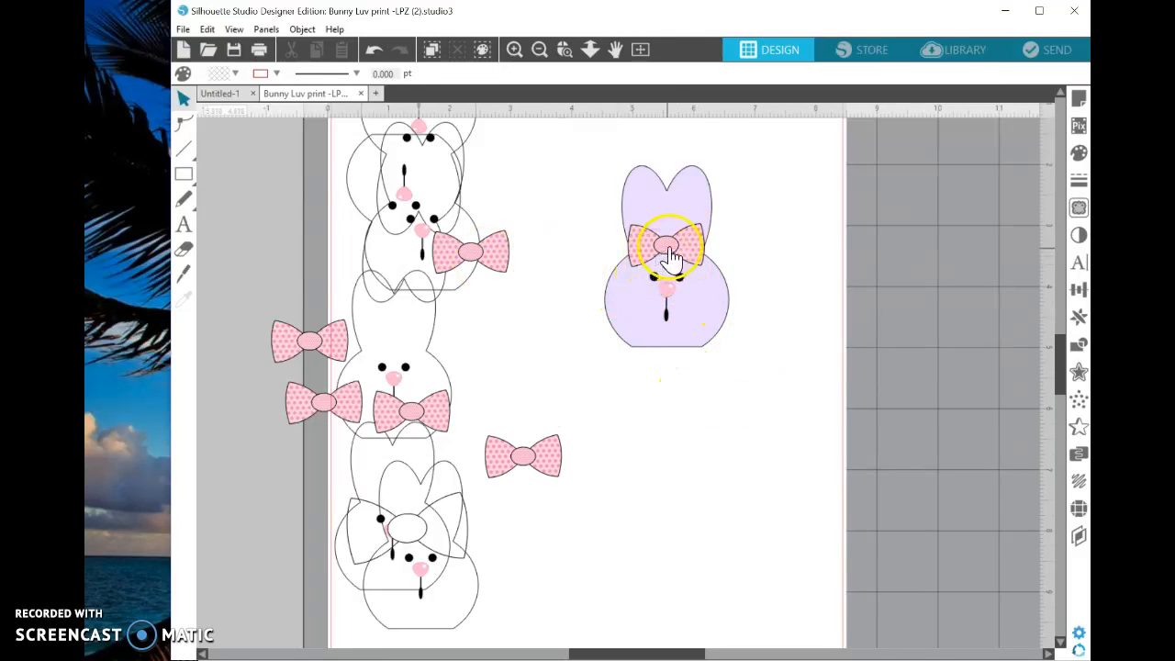
Centre-align the pink bow tie with the lavender bunny
{"action": "left_click_drag", "start_coordinate": [580, 138], "coordinate": [746, 376]}
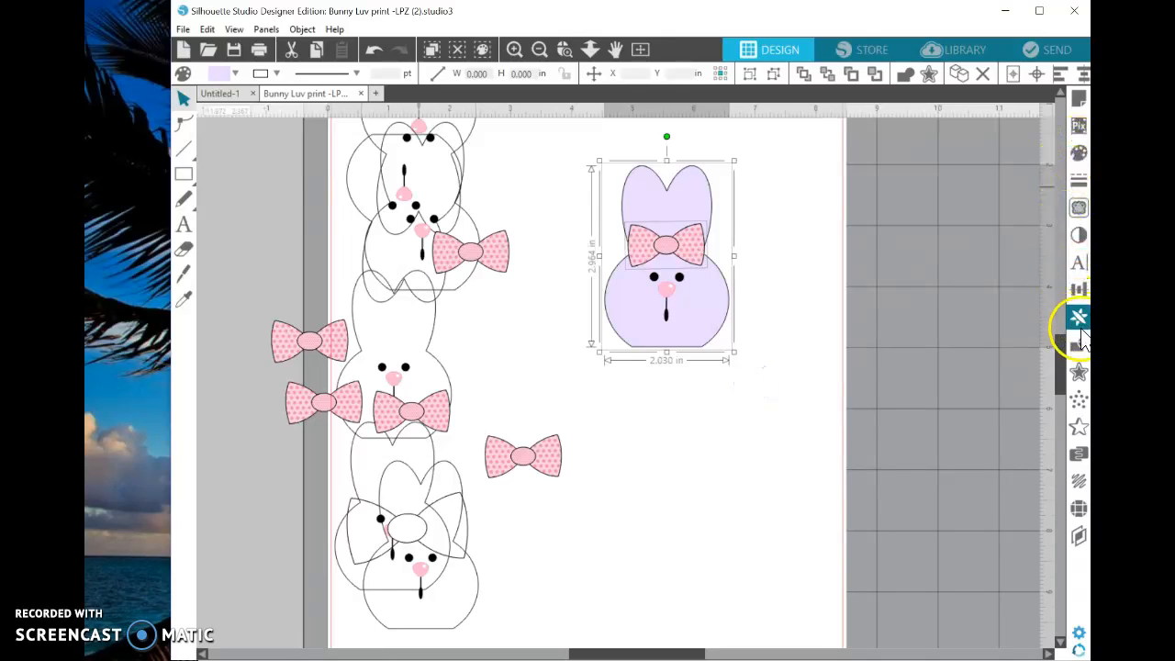
{"action": "left_click", "coordinate": [1079, 289]}
{"action": "left_click", "coordinate": [976, 187]}
{"action": "left_click", "coordinate": [592, 174]}
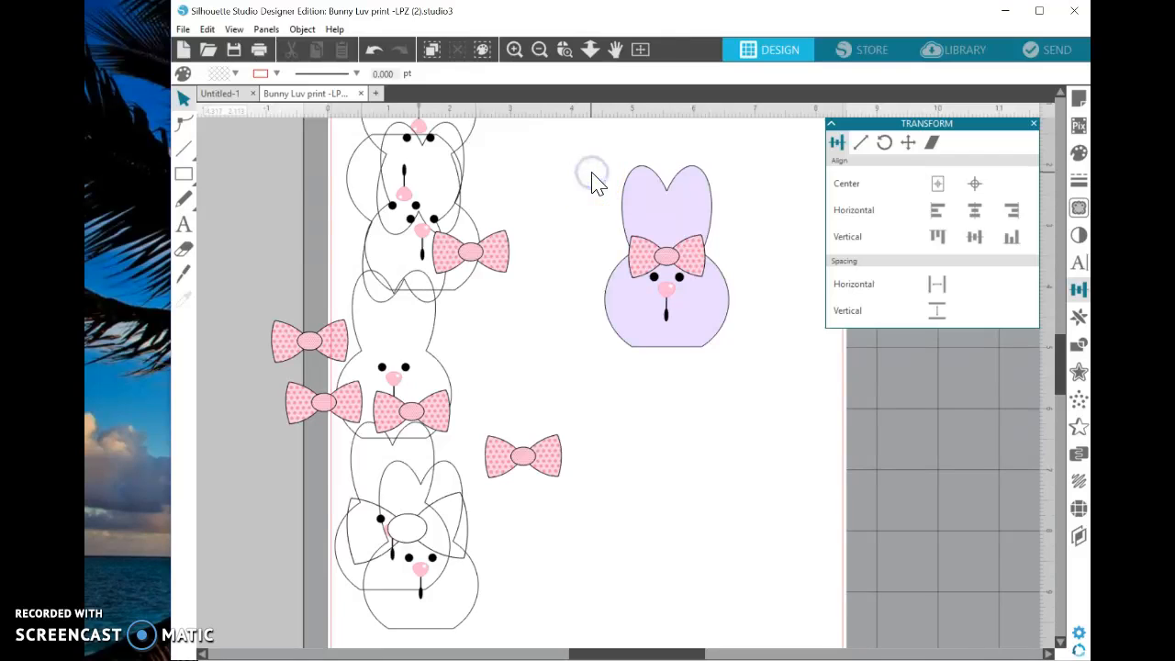
Group the lavender bunny with its centred bow tie and move the group slightly down and to the left
{"action": "left_click_drag", "start_coordinate": [597, 162], "coordinate": [734, 361]}
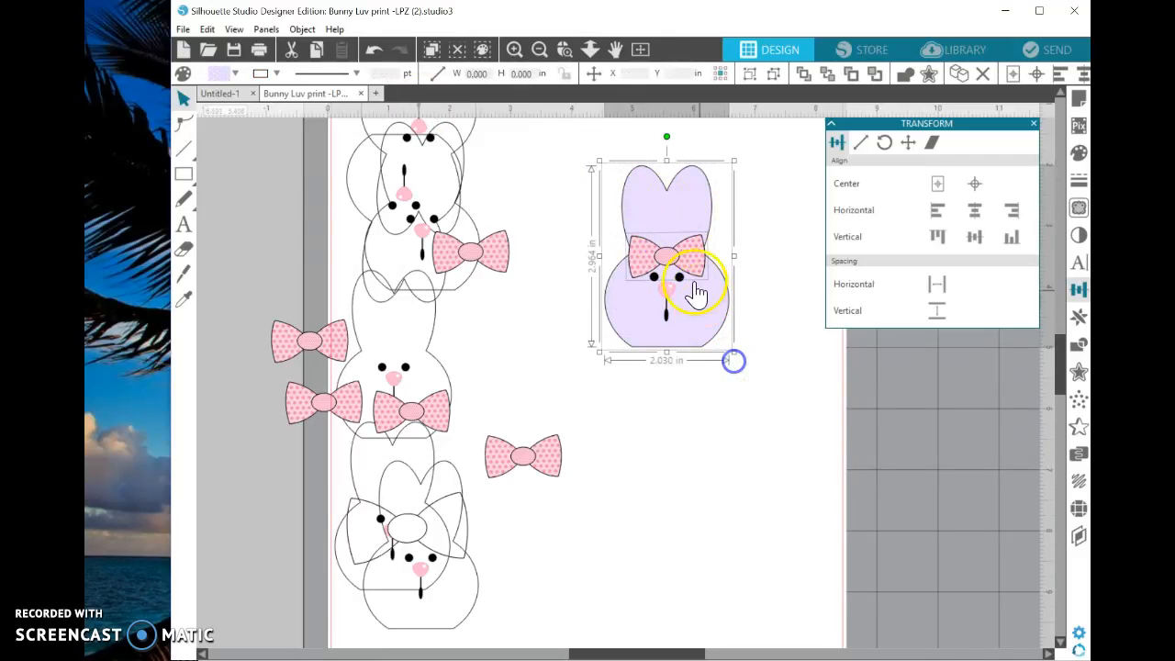
{"action": "right_click", "coordinate": [682, 288]}
{"action": "left_click", "coordinate": [742, 477]}
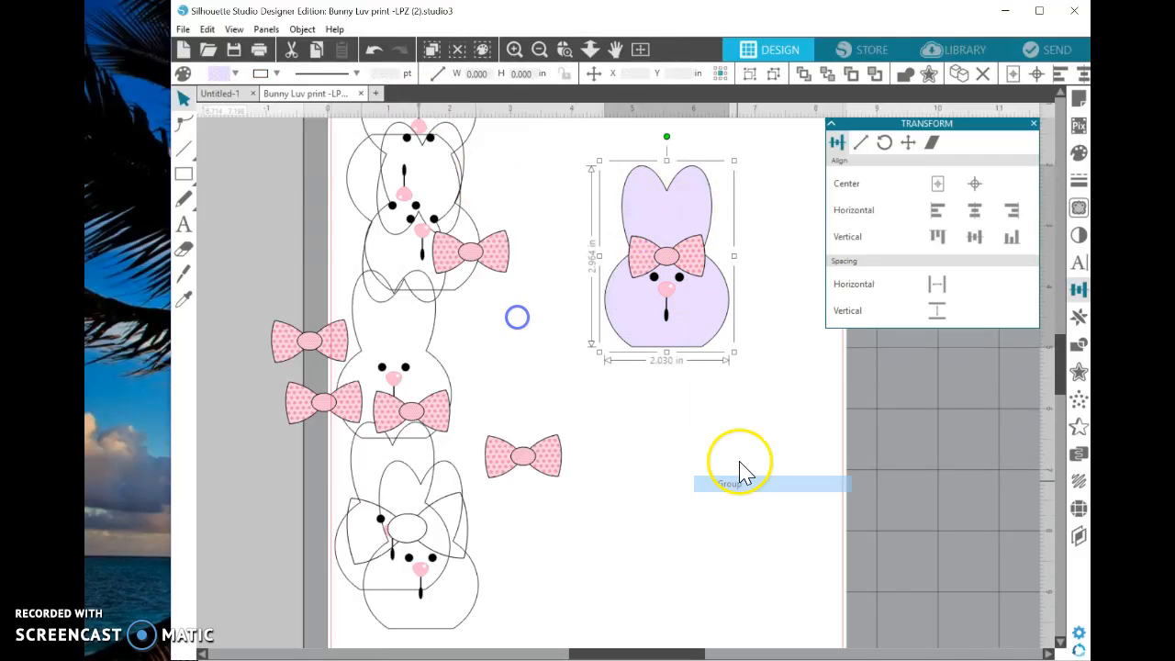
{"action": "left_click", "coordinate": [585, 175]}
{"action": "left_click_drag", "start_coordinate": [706, 338], "coordinate": [677, 371]}
{"action": "left_click", "coordinate": [729, 188]}
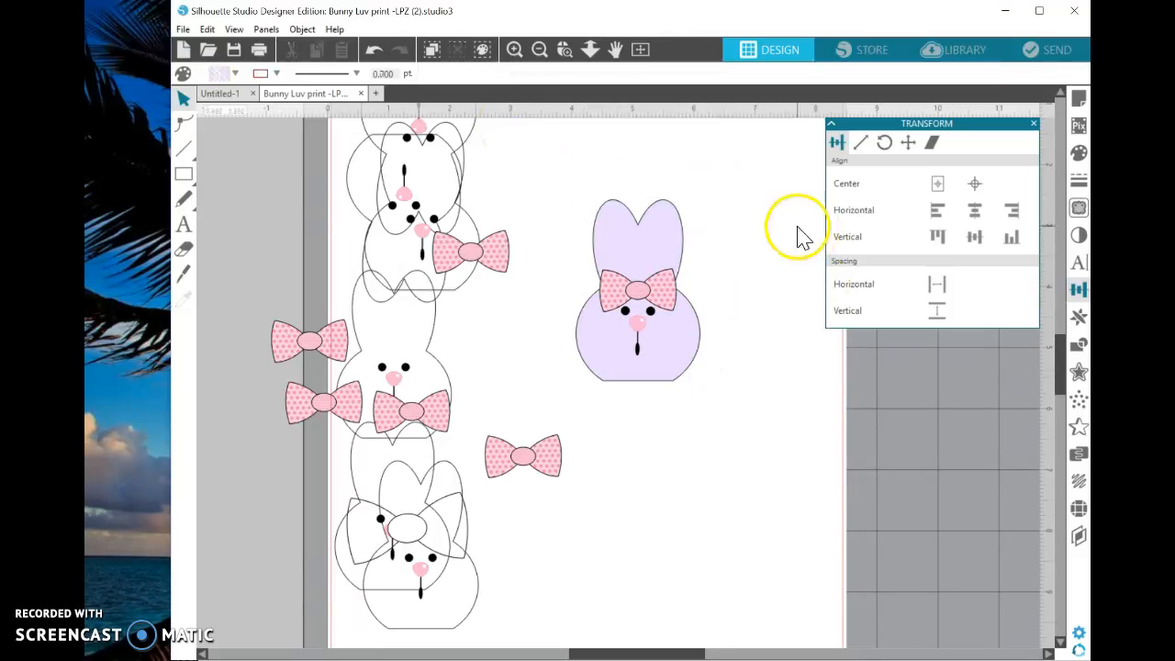
Scale the grouped lavender bunny down proportionally to about 1.725 in wide by 2.518 in high
{"action": "left_click", "coordinate": [687, 329]}
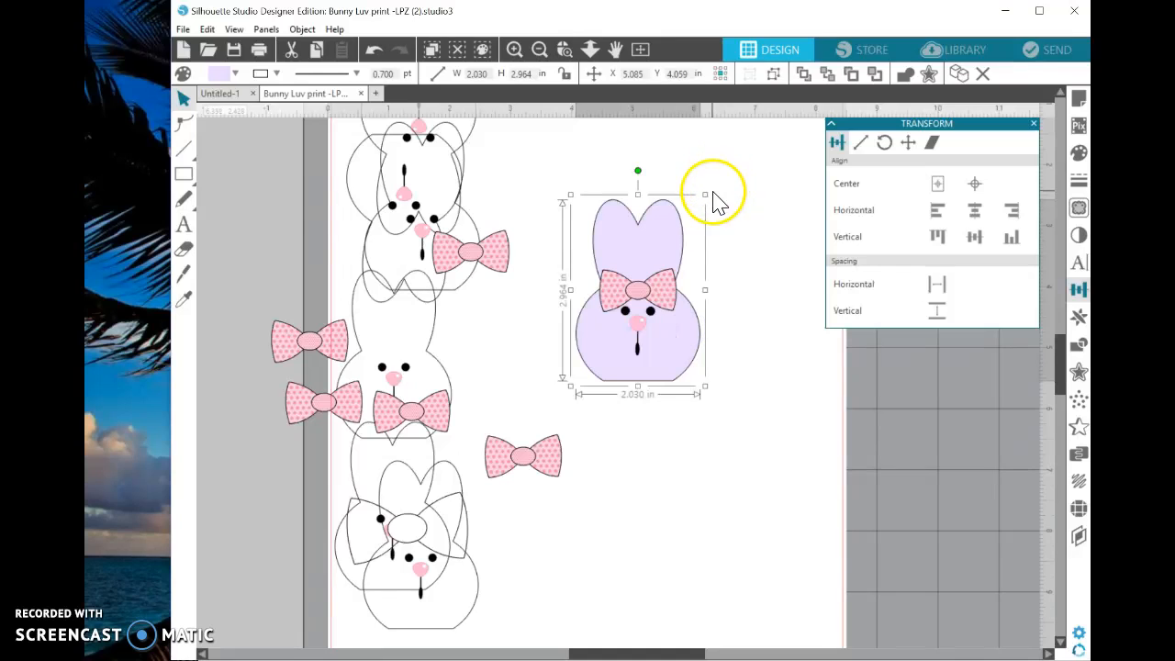
{"action": "mouse_move", "coordinate": [704, 195]}
{"action": "left_mouse_down"}
{"action": "mouse_move", "coordinate": [647, 249]}
{"action": "mouse_move", "coordinate": [630, 239]}
{"action": "mouse_move", "coordinate": [698, 192]}
{"action": "left_mouse_up"}
{"action": "left_click", "coordinate": [673, 409]}
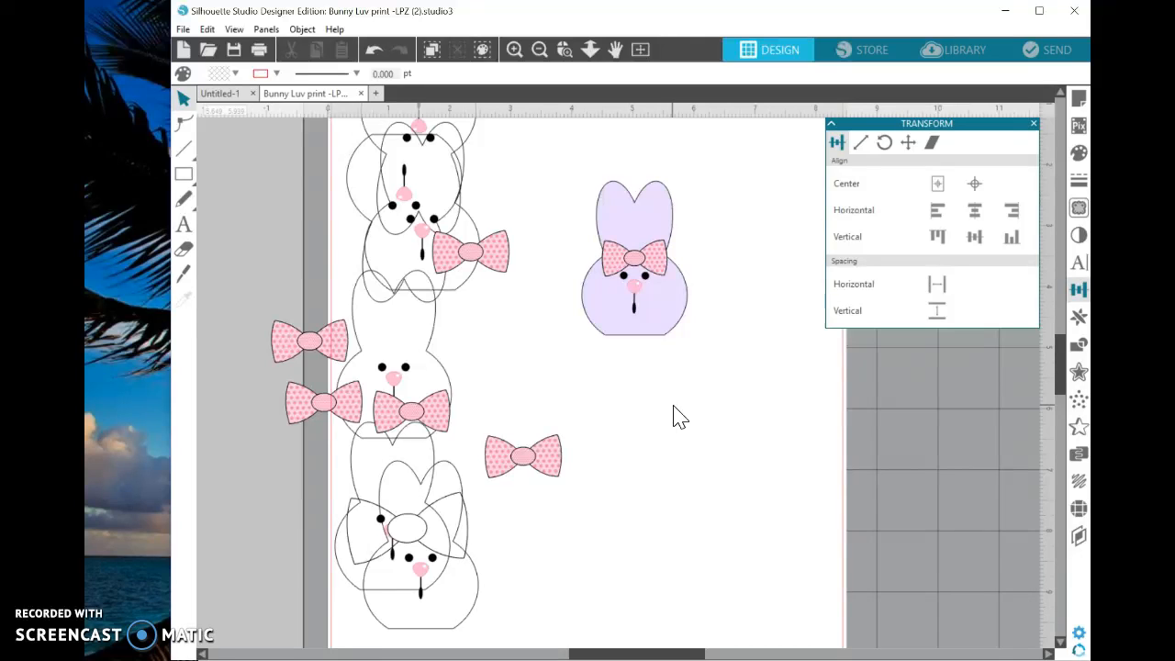
Move the two pink bow ties from the page's left edge into the open area and place the lavender bunny above them
{"action": "left_click_drag", "start_coordinate": [346, 321], "coordinate": [649, 352]}
{"action": "left_click_drag", "start_coordinate": [352, 385], "coordinate": [666, 434]}
{"action": "left_click_drag", "start_coordinate": [658, 332], "coordinate": [687, 331]}
{"action": "left_click_drag", "start_coordinate": [265, 304], "coordinate": [718, 421]}
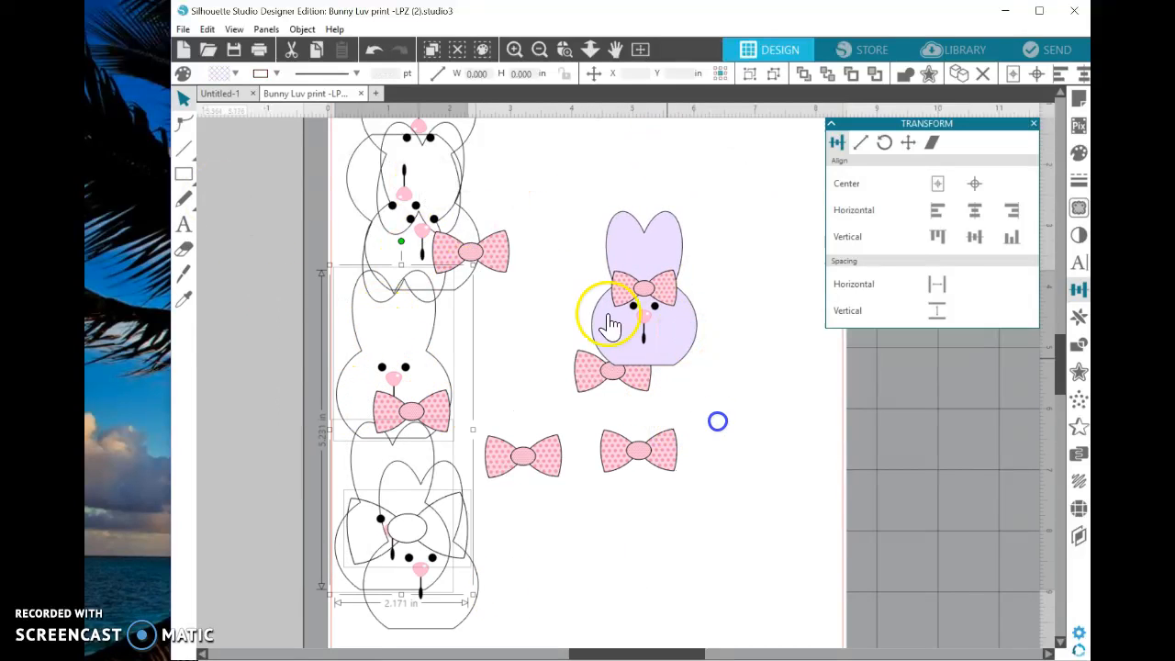
{"action": "left_click", "coordinate": [578, 153]}
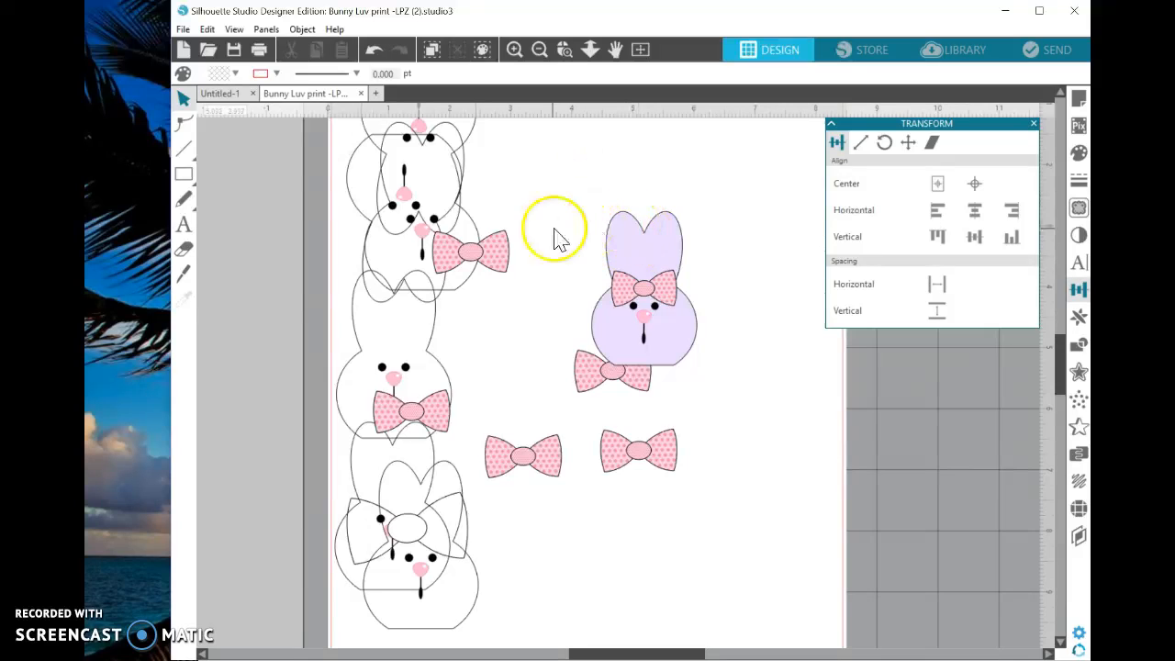
{"action": "left_click_drag", "start_coordinate": [686, 258], "coordinate": [671, 229]}
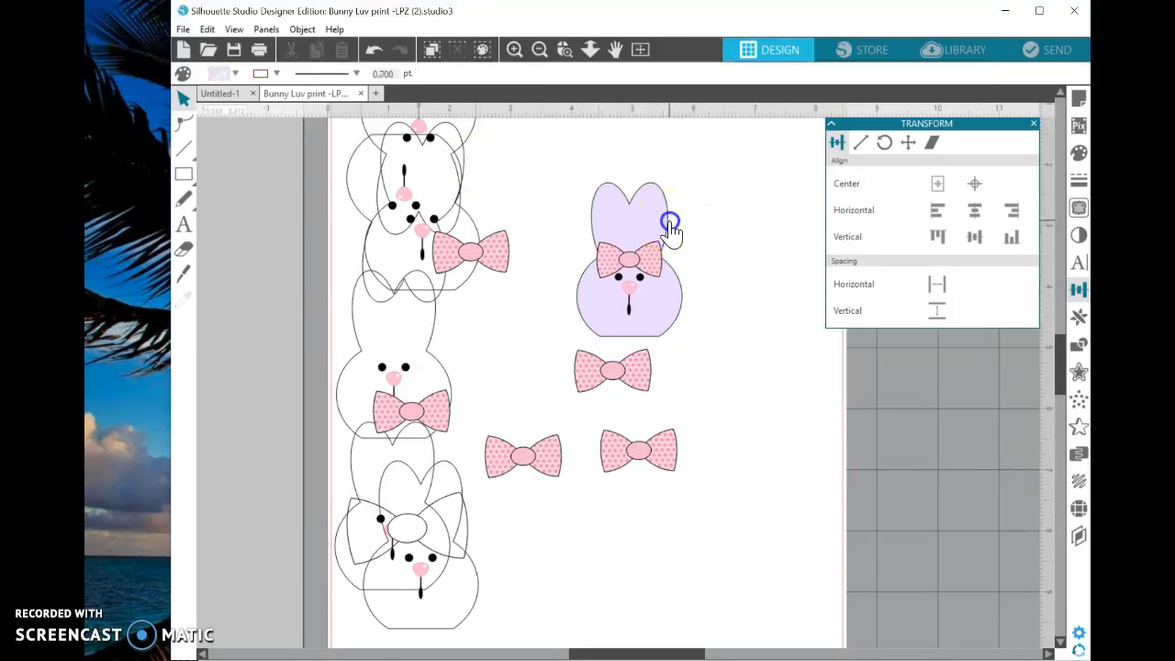
Ungroup the lavender bunny from its bow tie and move the bunny, small bow tie and nearest spare bow tie apart
{"action": "left_click", "coordinate": [642, 257]}
{"action": "right_click", "coordinate": [653, 245]}
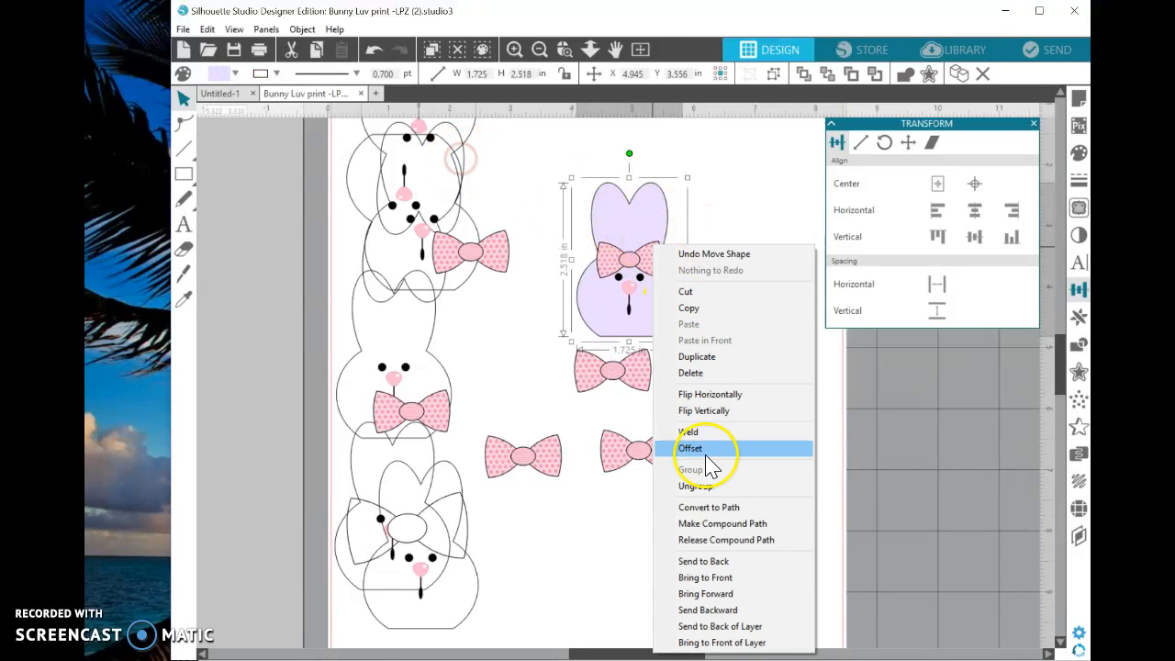
{"action": "left_click", "coordinate": [695, 487]}
{"action": "left_click", "coordinate": [738, 397]}
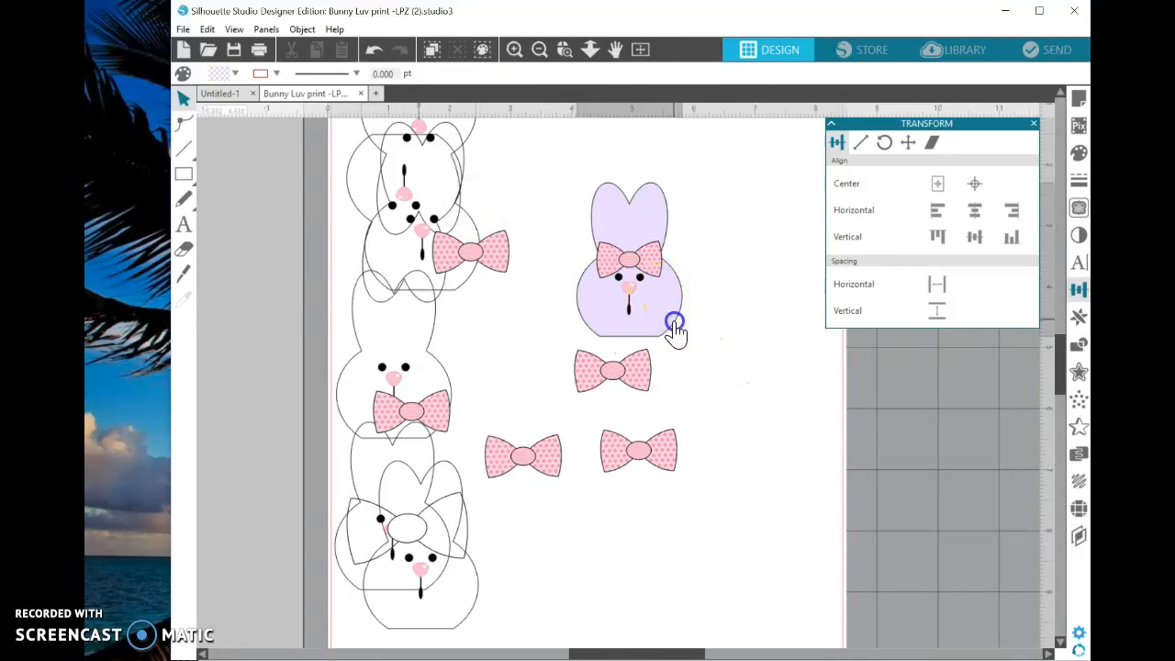
{"action": "left_click_drag", "start_coordinate": [674, 325], "coordinate": [769, 424]}
{"action": "left_click_drag", "start_coordinate": [613, 377], "coordinate": [499, 338]}
{"action": "left_click_drag", "start_coordinate": [633, 266], "coordinate": [563, 273]}
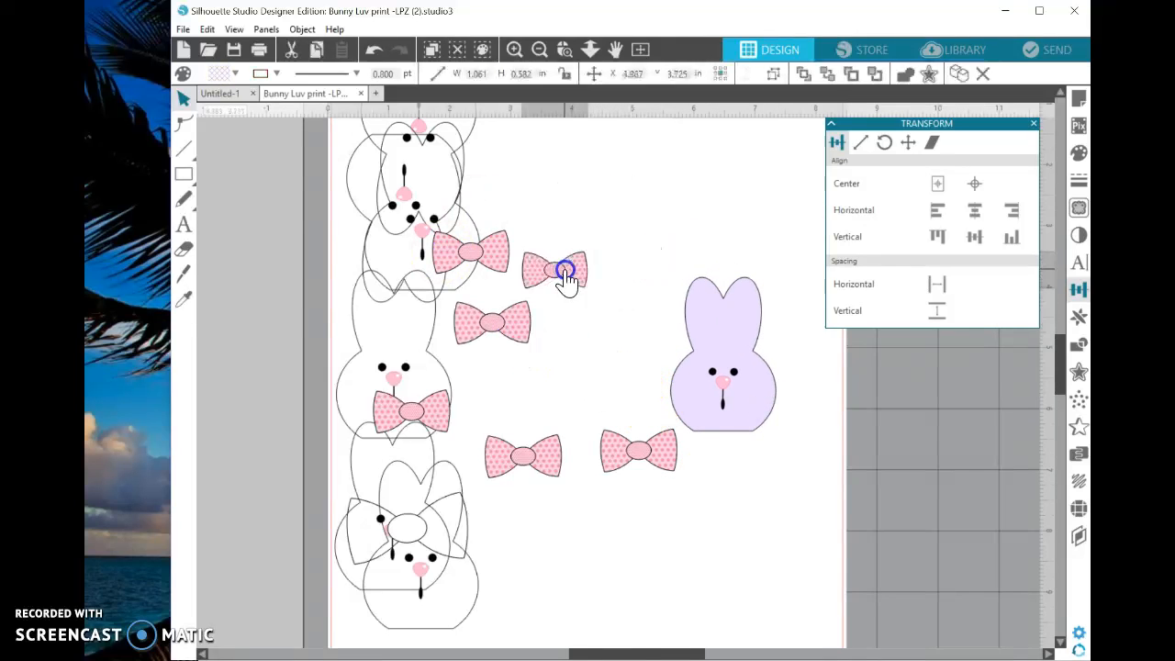
Move the lavender bunny back up with the small bow tie below it, and stack the spare bow tie on the lower-left one
{"action": "left_click", "coordinate": [725, 422]}
{"action": "left_click_drag", "start_coordinate": [726, 423], "coordinate": [661, 392]}
{"action": "left_click", "coordinate": [580, 299]}
{"action": "left_click_drag", "start_coordinate": [664, 445], "coordinate": [559, 458]}
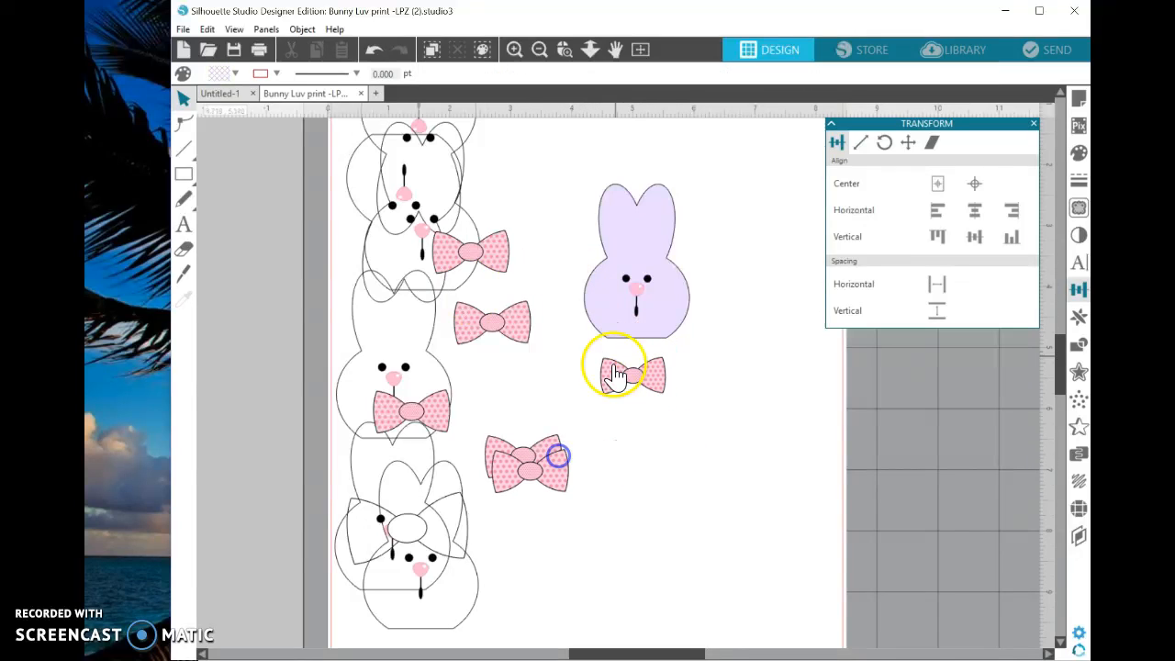
{"action": "left_click_drag", "start_coordinate": [633, 375], "coordinate": [647, 427]}
Ungroup the lavender bunny and move its body down to the right, away from the face
{"action": "left_click", "coordinate": [678, 317]}
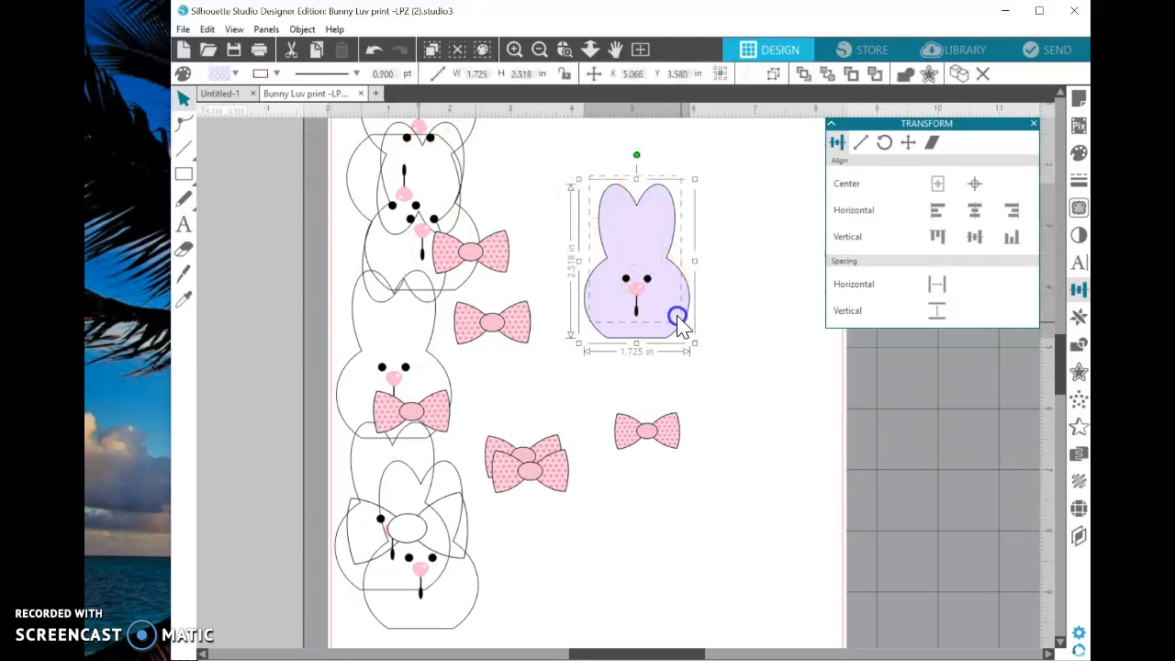
{"action": "right_click", "coordinate": [654, 259]}
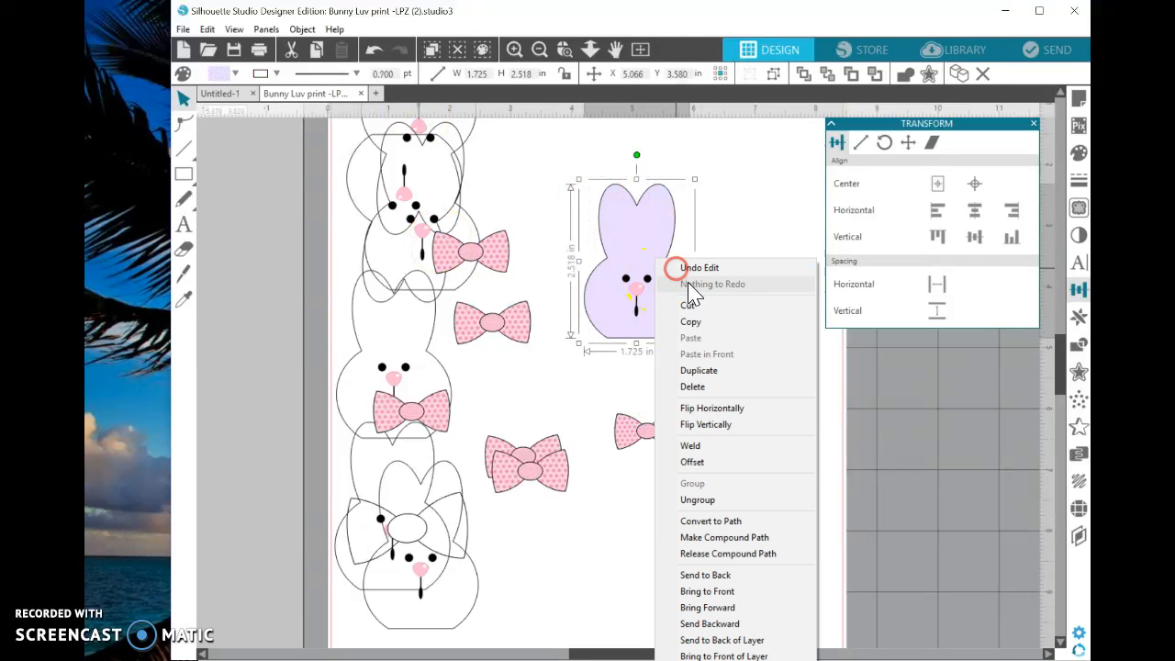
{"action": "left_click", "coordinate": [722, 500]}
{"action": "left_click", "coordinate": [501, 224]}
{"action": "left_click_drag", "start_coordinate": [676, 321], "coordinate": [794, 452]}
Fill the lavender bunny body with solid light blue
{"action": "left_click", "coordinate": [1034, 123]}
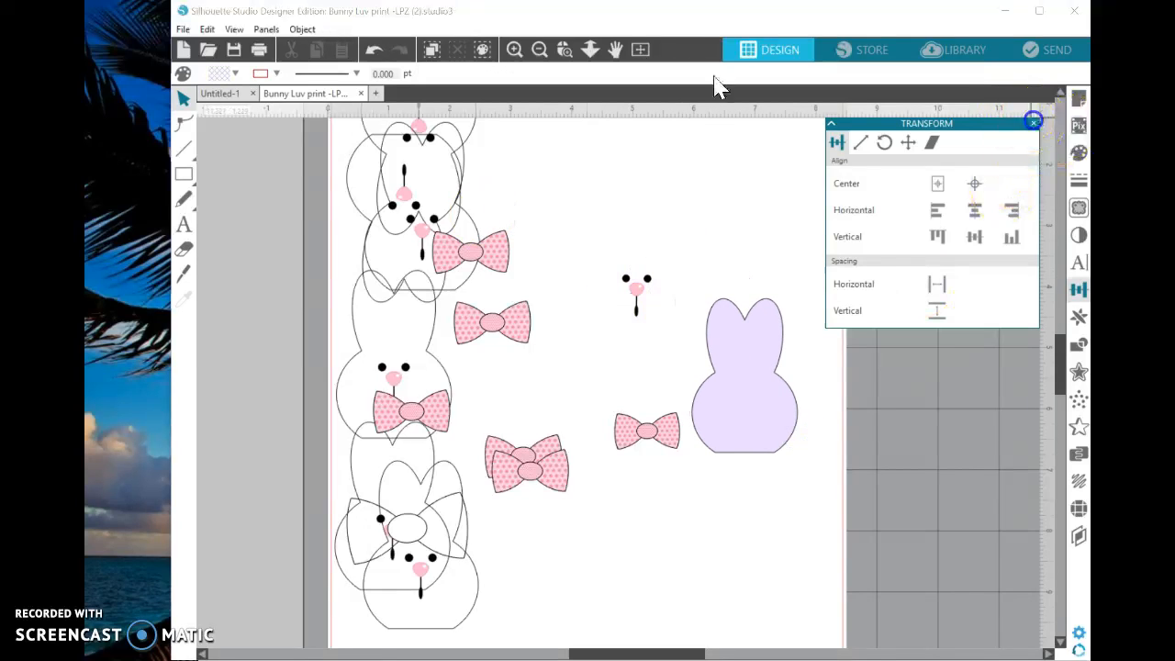
{"action": "left_click", "coordinate": [1080, 155]}
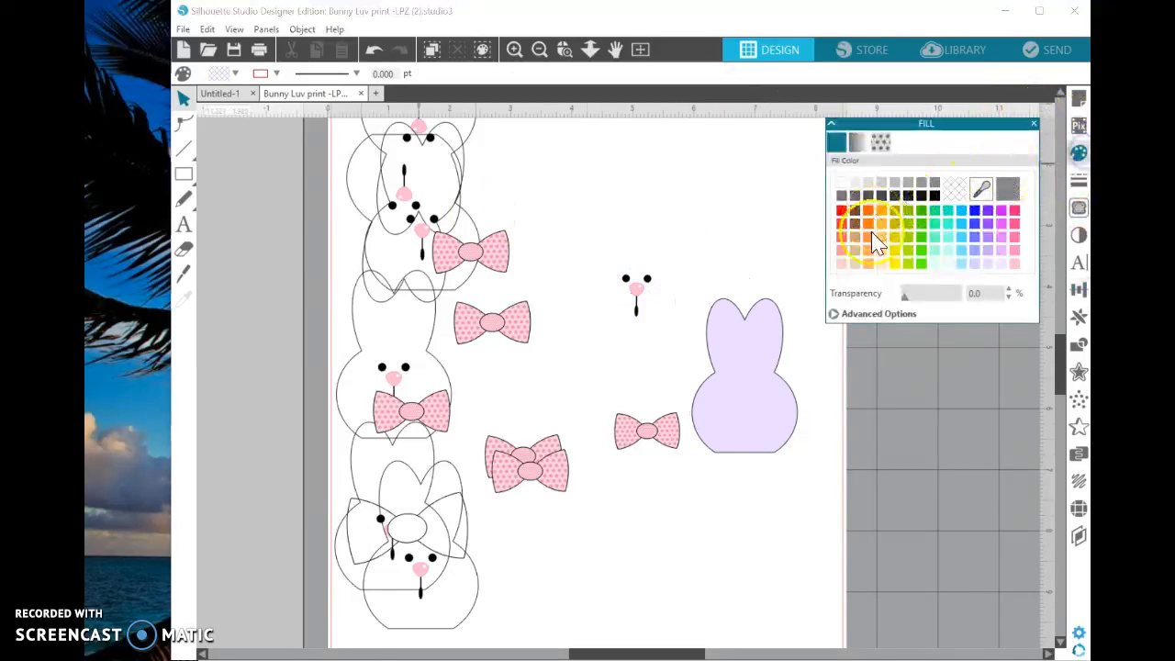
{"action": "left_click", "coordinate": [669, 171]}
{"action": "left_click", "coordinate": [765, 390]}
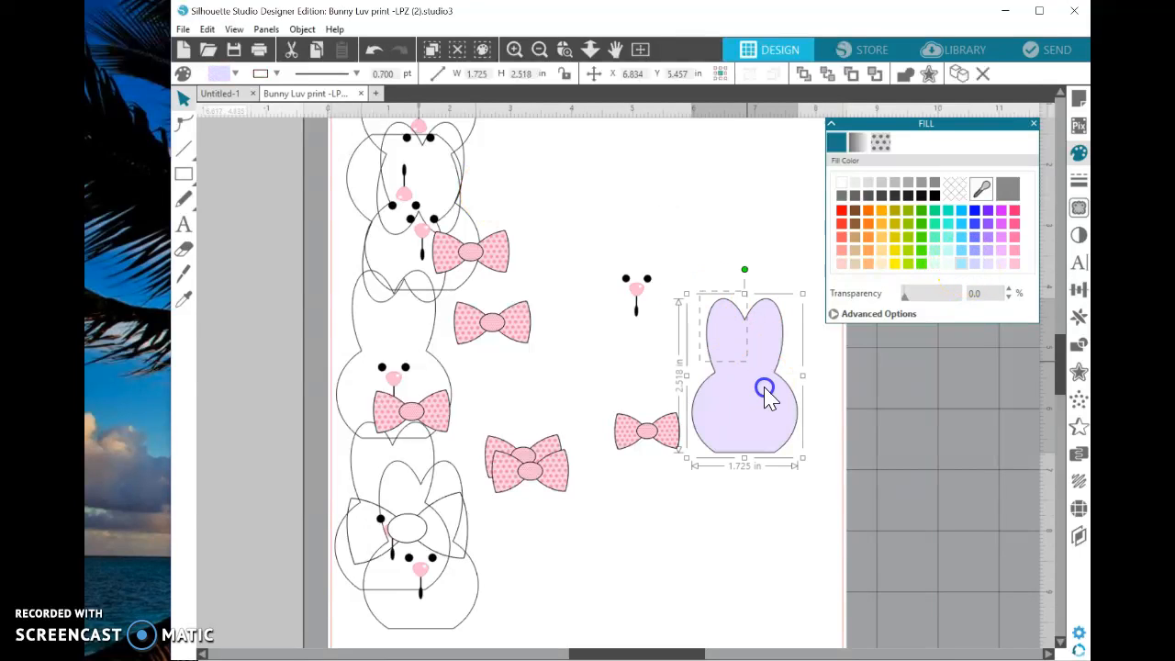
{"action": "left_click", "coordinate": [962, 264]}
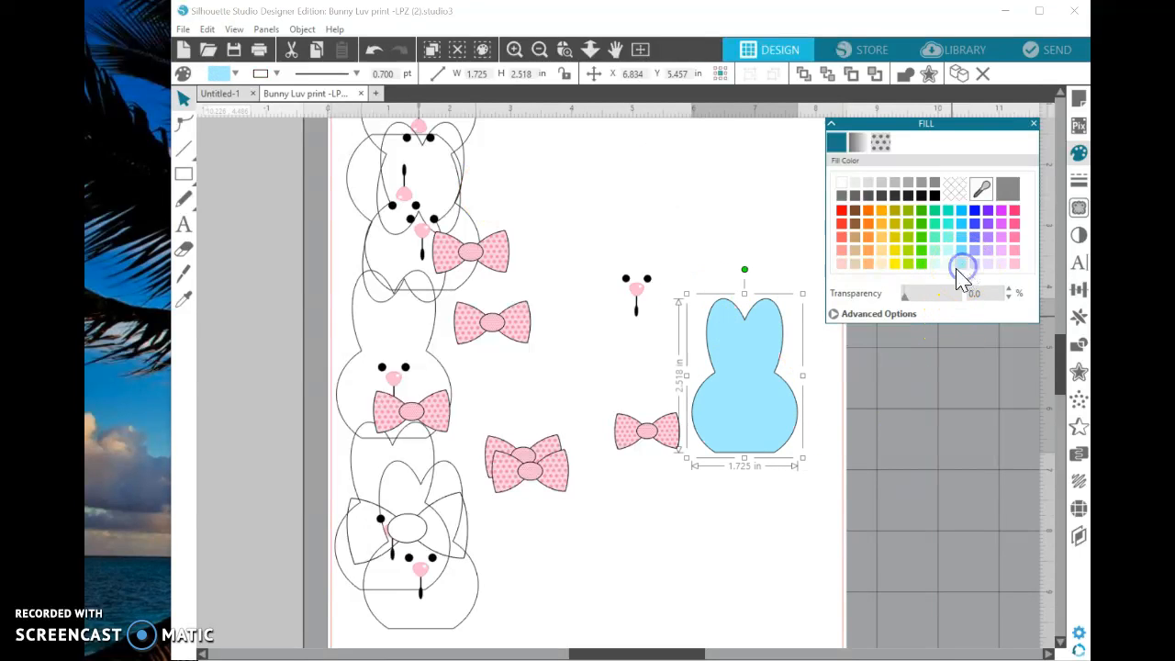
{"action": "left_click", "coordinate": [688, 241]}
Fill the small pink bow tie beside the blue bunny with the light blue dotted pattern
{"action": "left_click", "coordinate": [635, 449]}
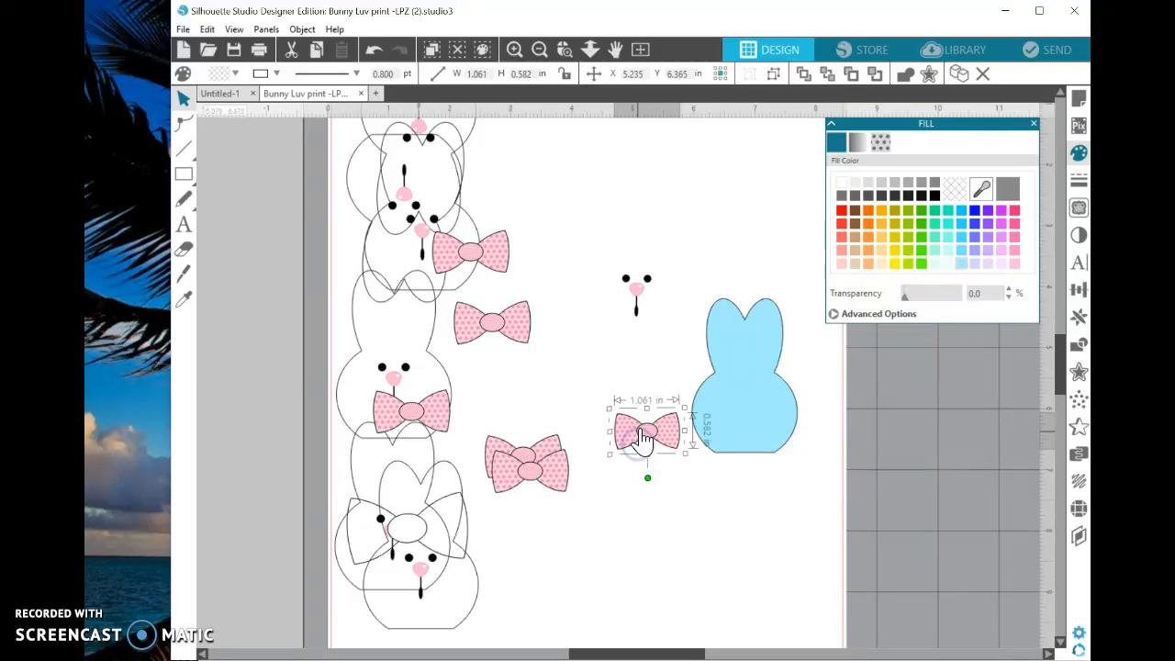
{"action": "left_click", "coordinate": [884, 143]}
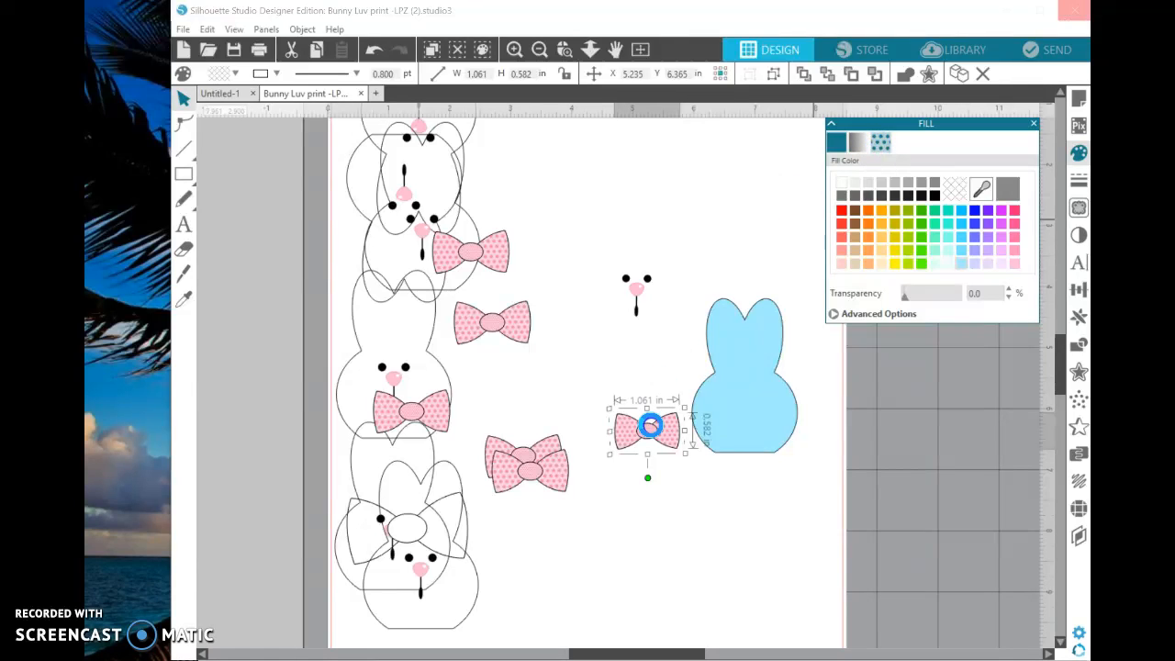
{"action": "left_click", "coordinate": [723, 362]}
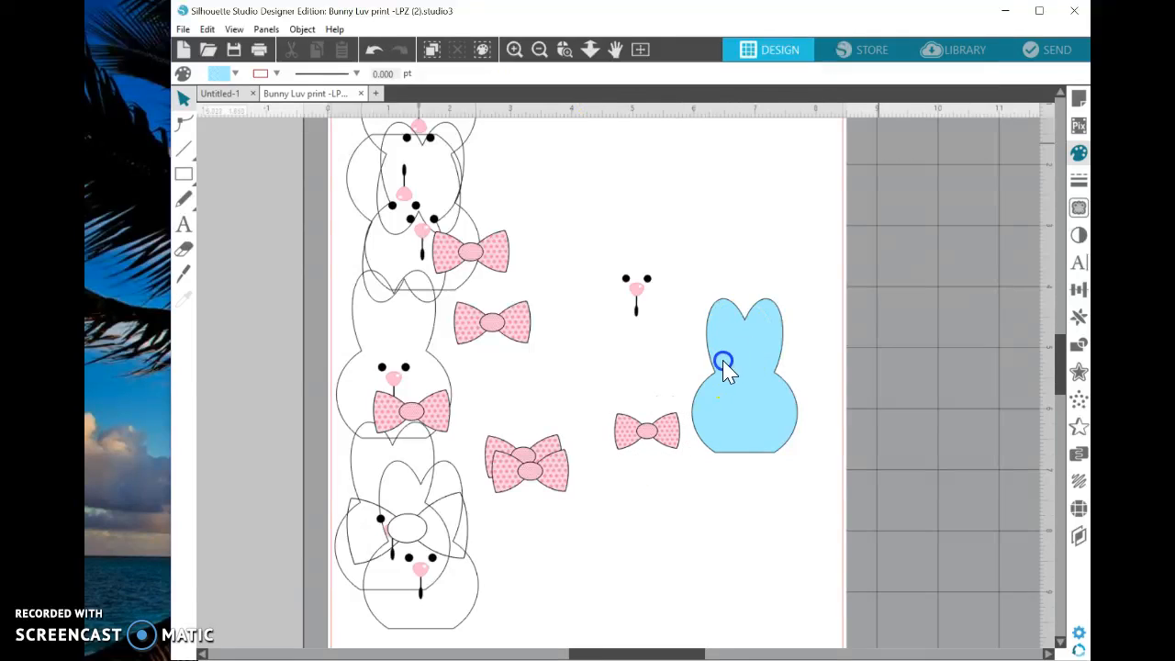
{"action": "left_click", "coordinate": [653, 427]}
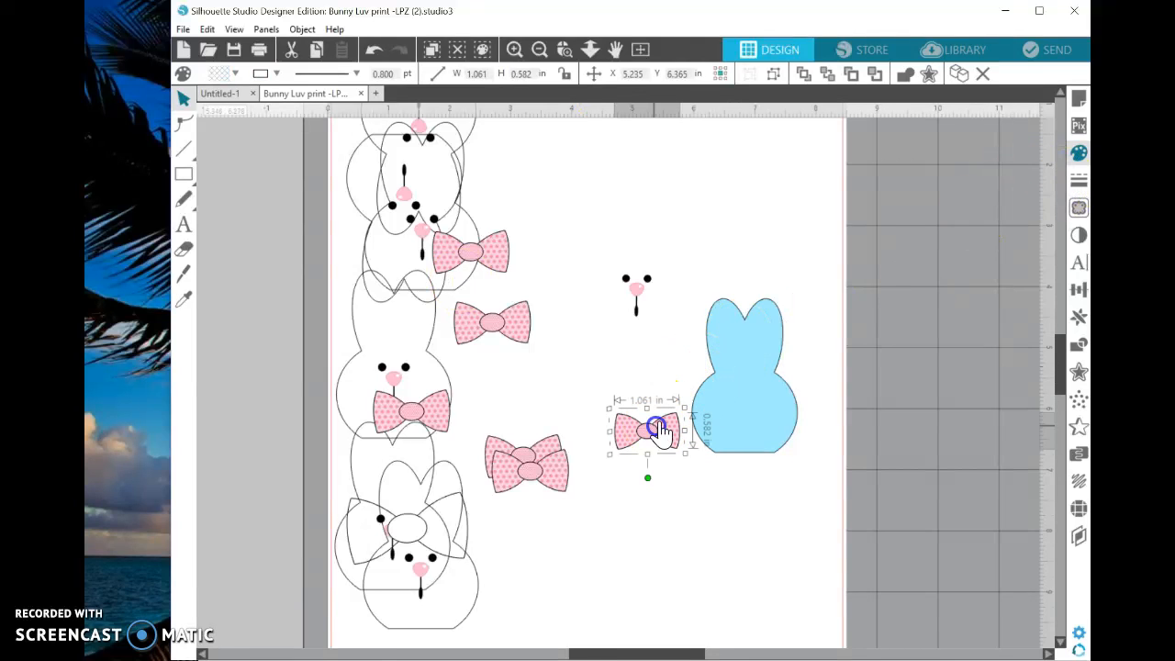
{"action": "left_click", "coordinate": [1073, 206]}
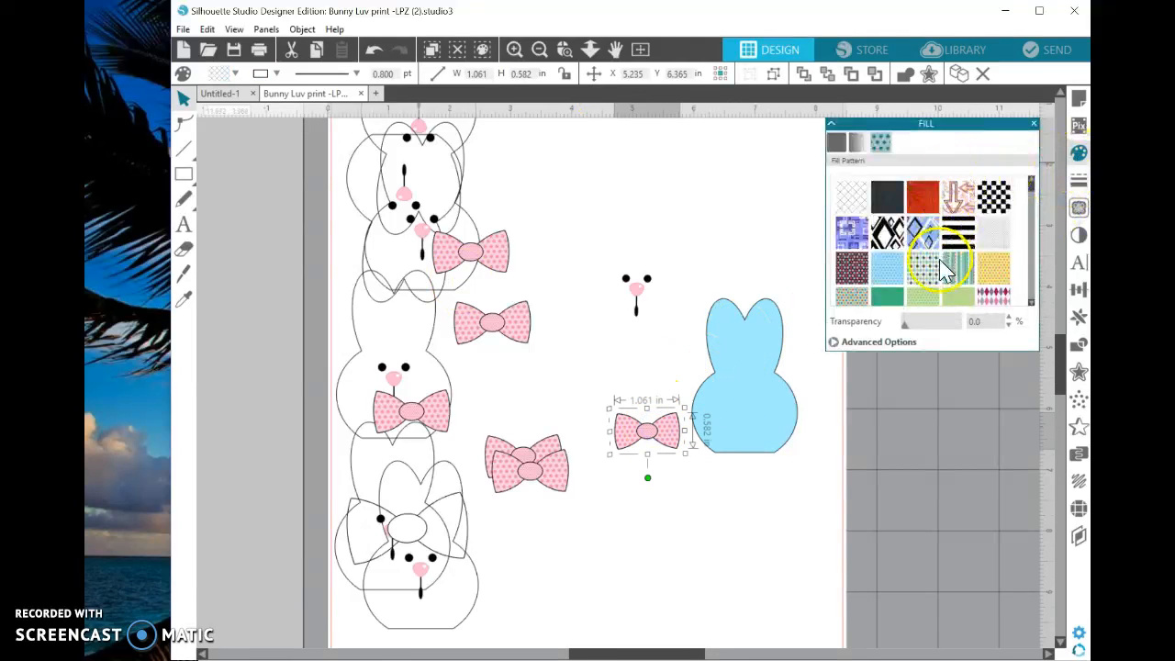
{"action": "left_click", "coordinate": [904, 273]}
Place the blue bow tie at the base of the blue bunny and the face on its head
{"action": "left_click_drag", "start_coordinate": [679, 432], "coordinate": [778, 463]}
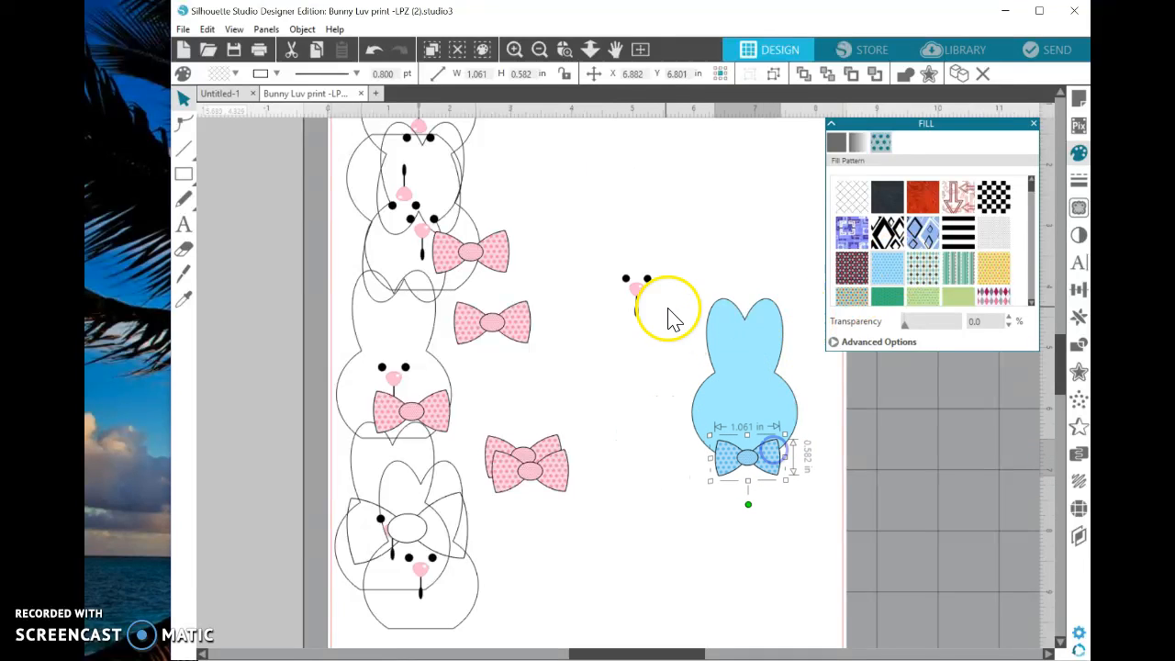
{"action": "left_click_drag", "start_coordinate": [640, 307], "coordinate": [755, 413]}
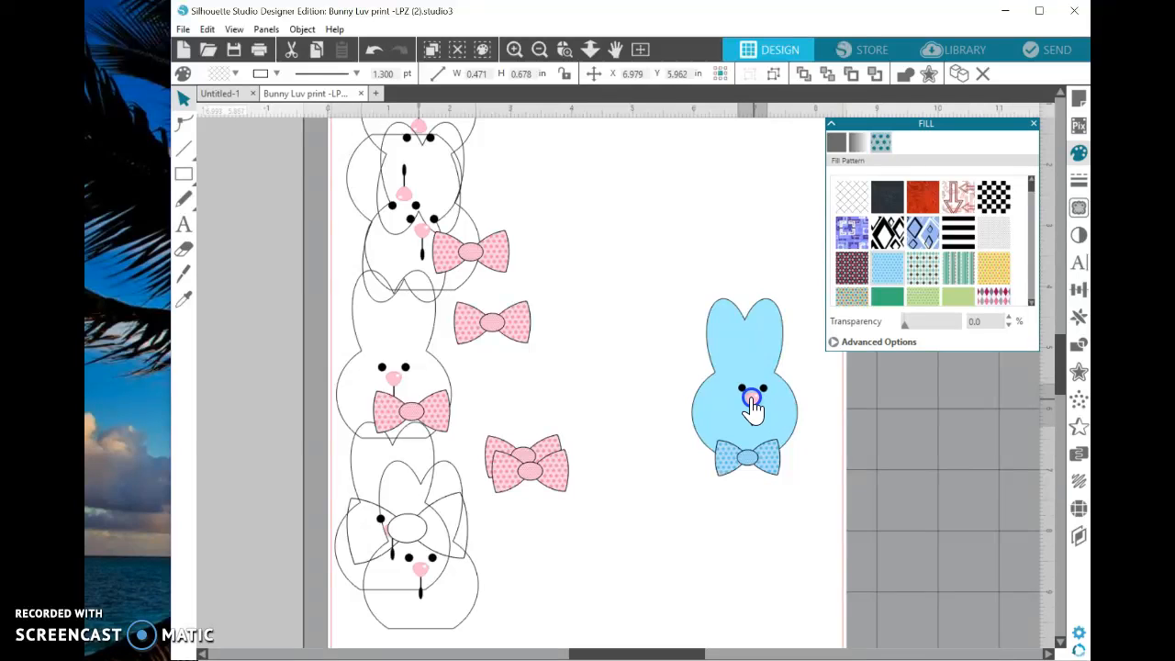
Group the blue bunny with its face and bow tie, and move the group up to the open area's centre
{"action": "left_click_drag", "start_coordinate": [678, 307], "coordinate": [799, 486]}
{"action": "right_click", "coordinate": [728, 390]}
{"action": "left_click", "coordinate": [780, 477]}
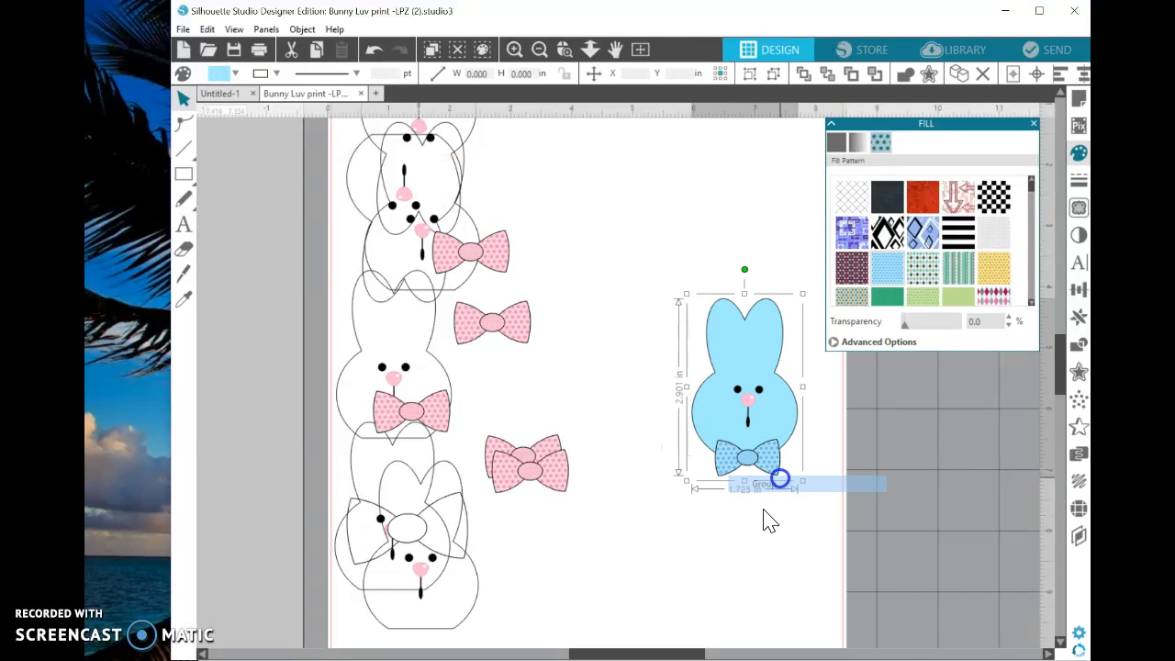
{"action": "left_click", "coordinate": [761, 504]}
{"action": "left_click_drag", "start_coordinate": [758, 444], "coordinate": [649, 356]}
{"action": "left_click", "coordinate": [740, 425]}
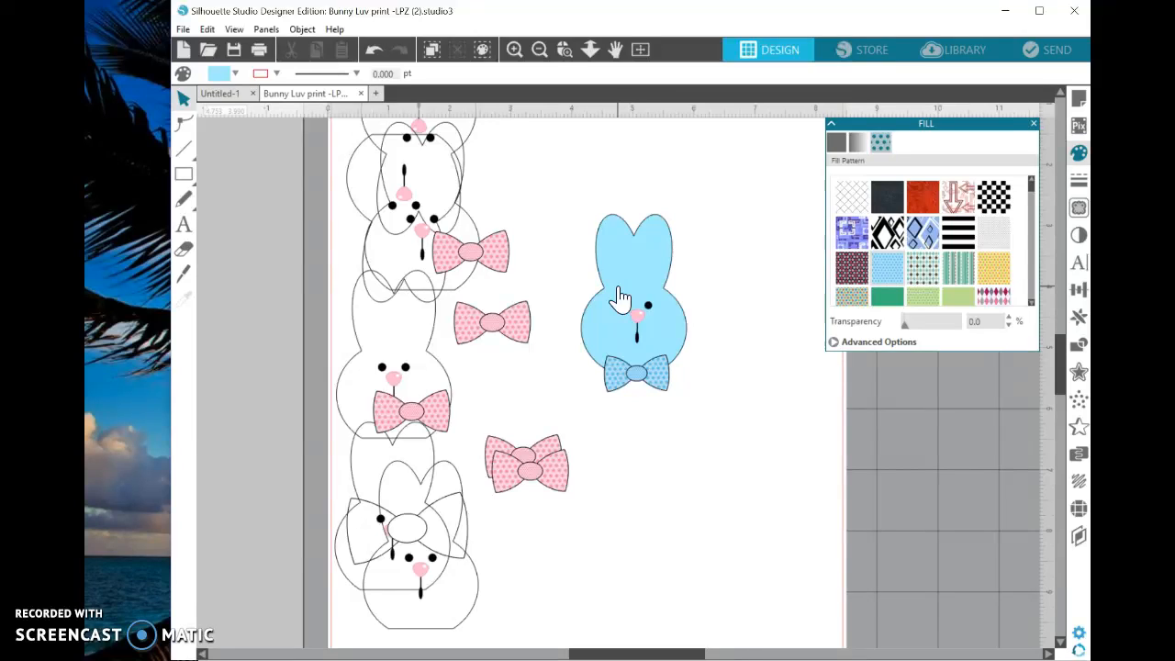
{"action": "left_click", "coordinate": [723, 196]}
{"action": "left_click", "coordinate": [601, 394]}
{"action": "left_click", "coordinate": [363, 444]}
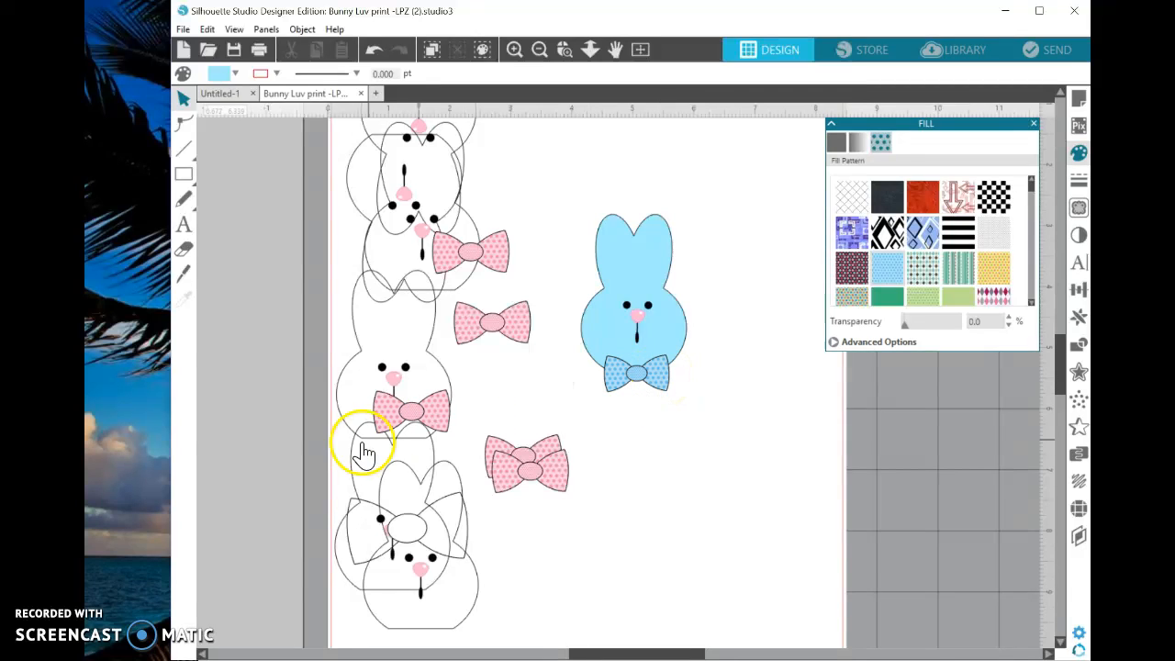